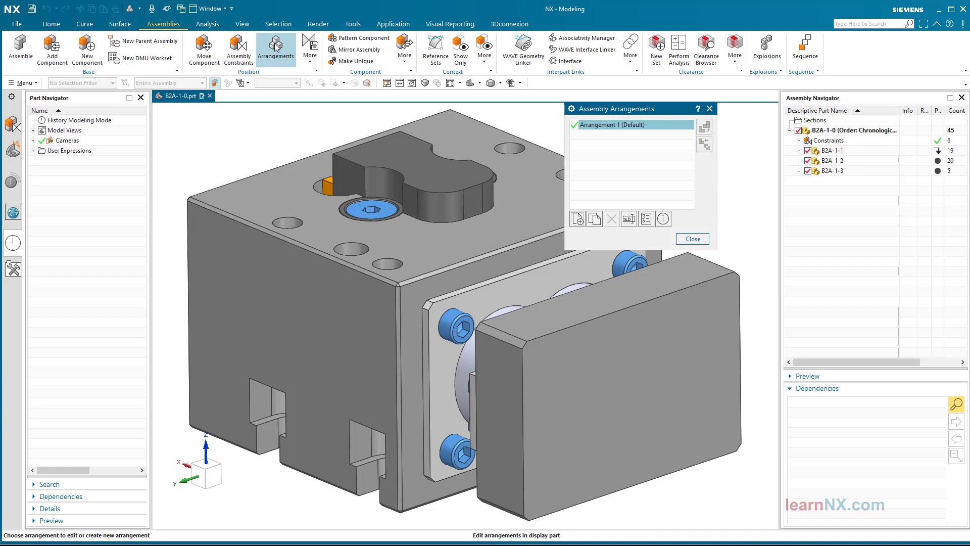
# - Create two new assembly arrangements named "up" and "down"
pyautogui.click(578, 220)
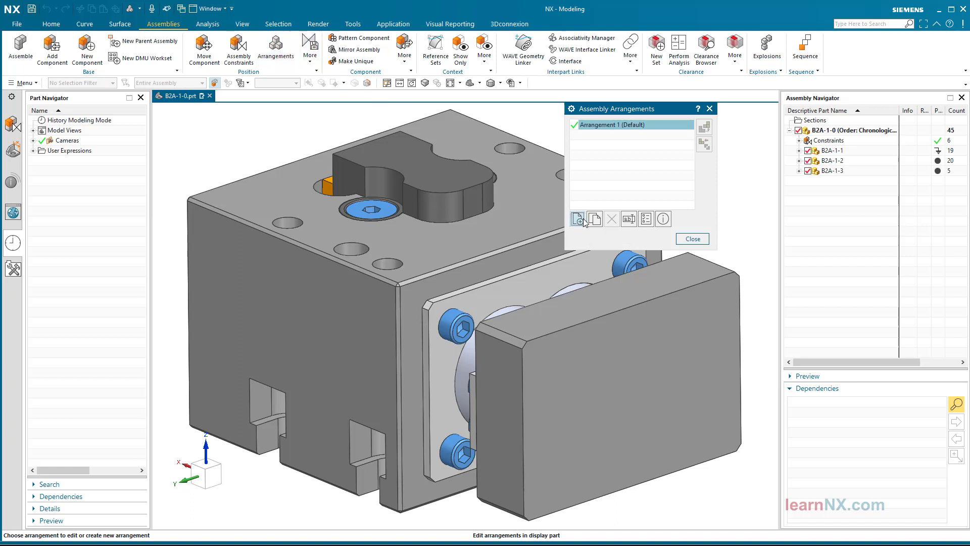
pyautogui.write('up')
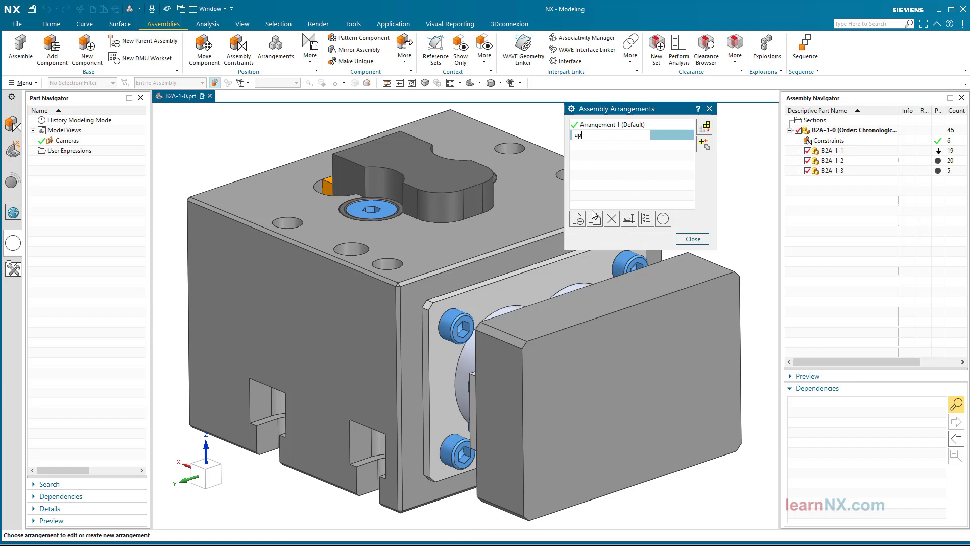
pyautogui.press('Return')
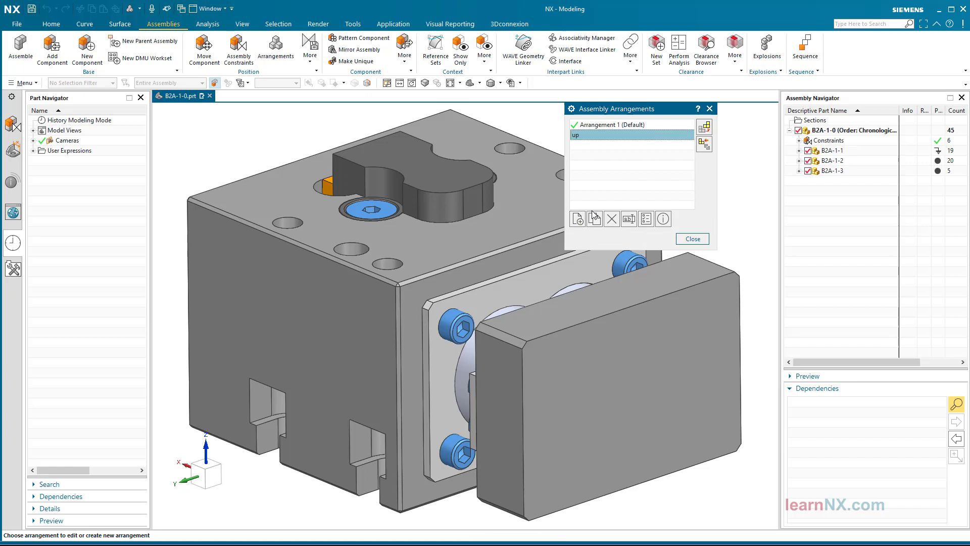
pyautogui.click(577, 219)
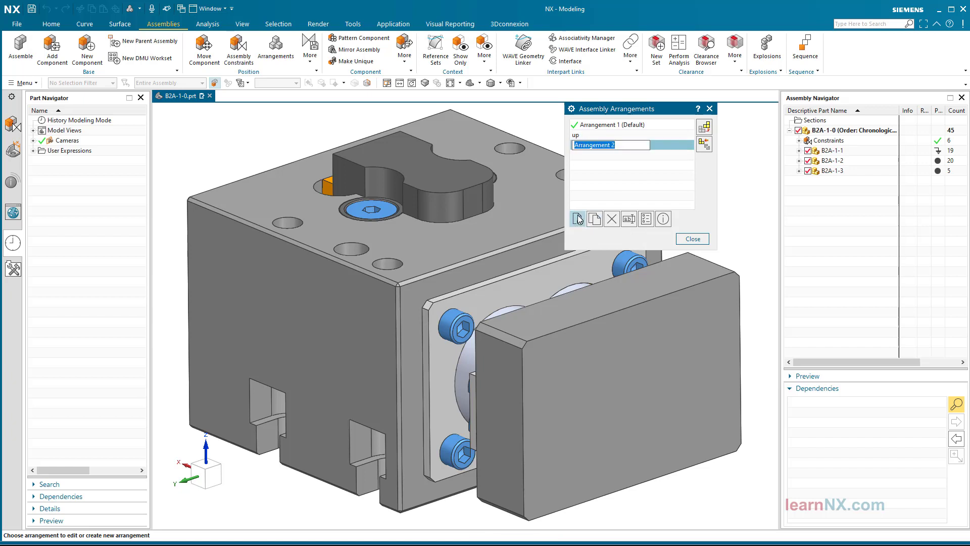
pyautogui.write('down')
pyautogui.press('Return')
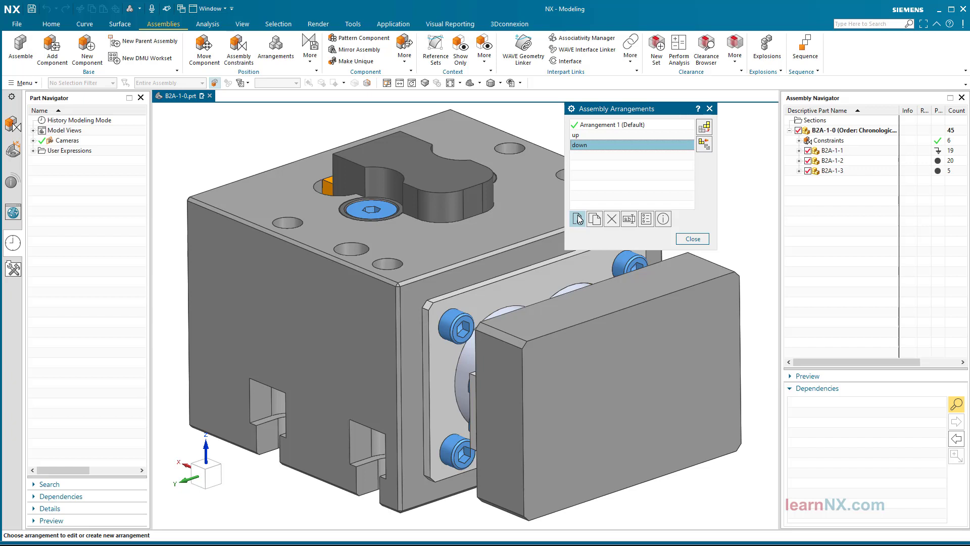
pyautogui.click(693, 239)
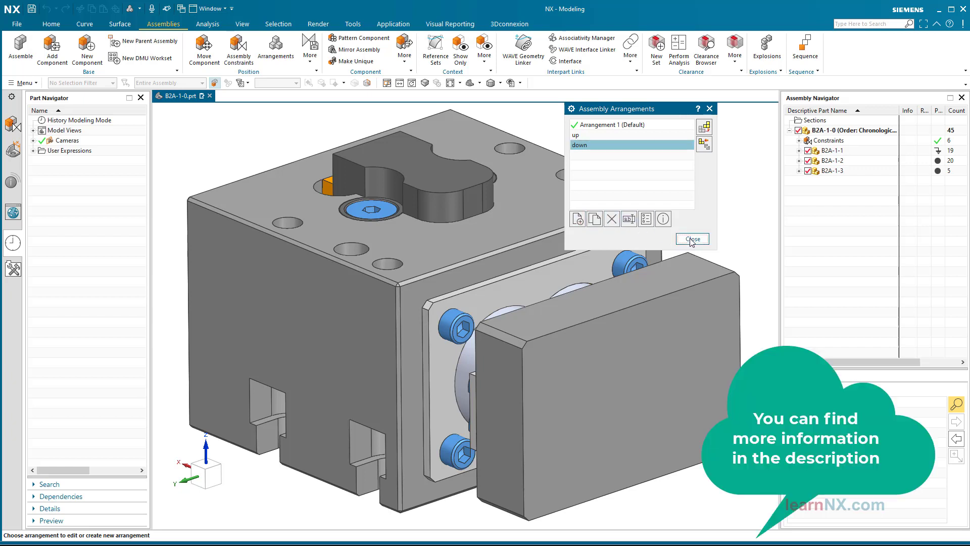
# - Make the distance constraint between B2A-1-3 and B2A-1-1 specific in both the up and down arrangements
pyautogui.click(832, 171)
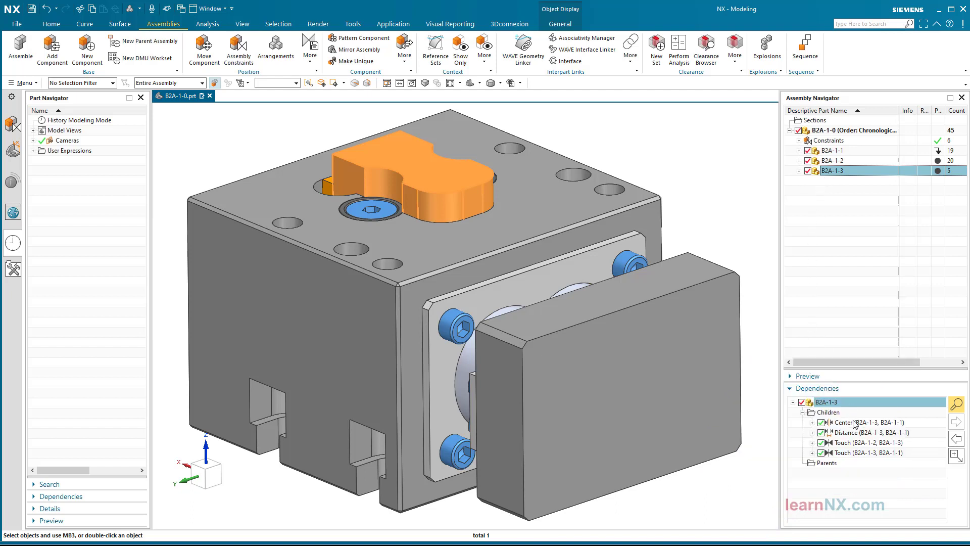
pyautogui.rightClick(858, 433)
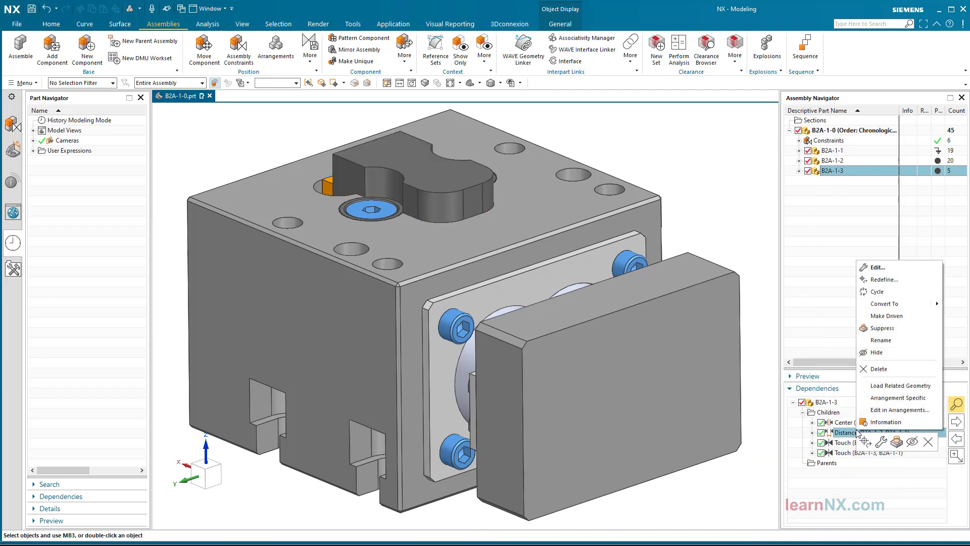
pyautogui.click(885, 411)
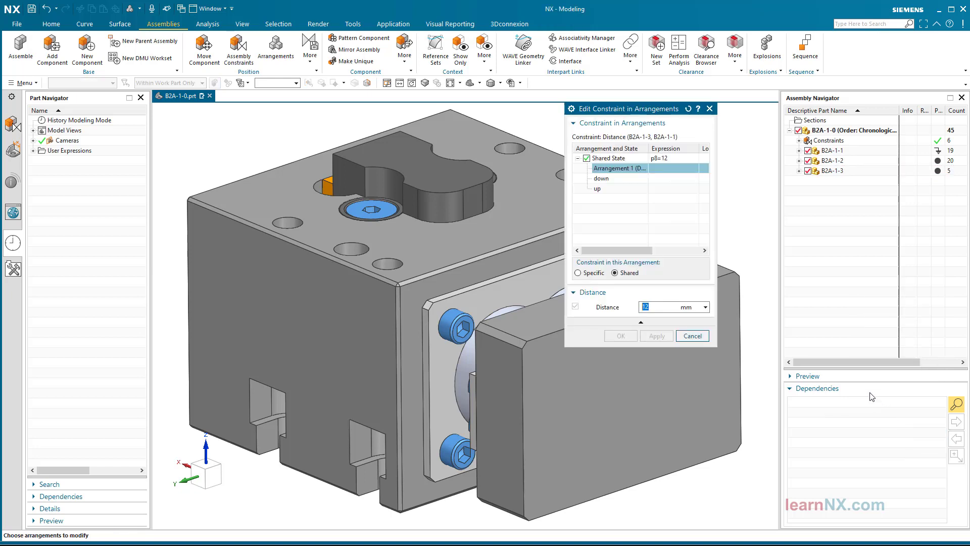
pyautogui.click(614, 191)
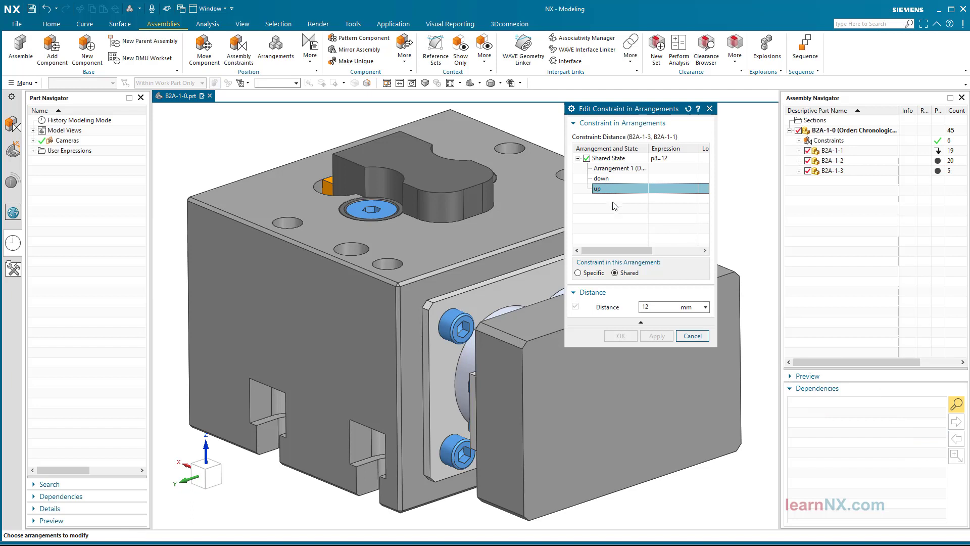
pyautogui.click(578, 273)
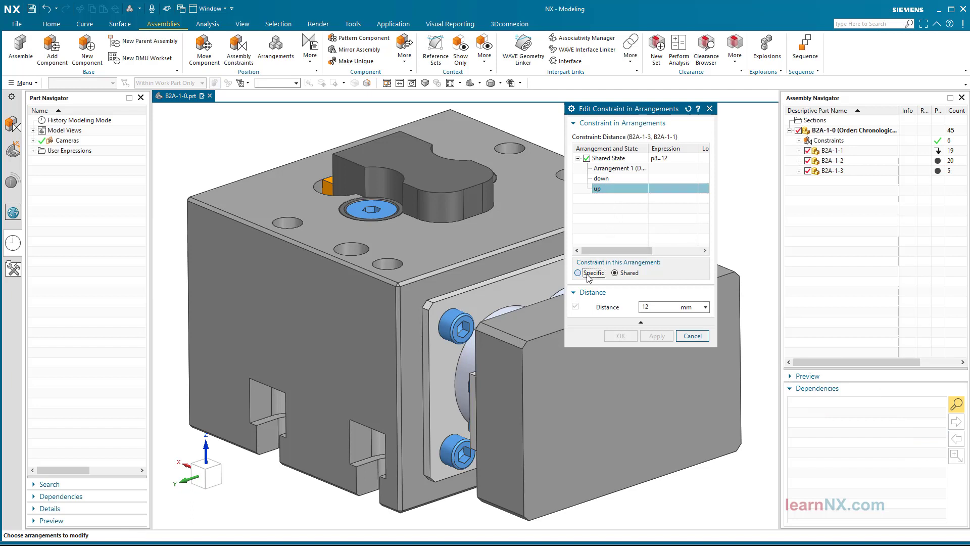
pyautogui.click(602, 179)
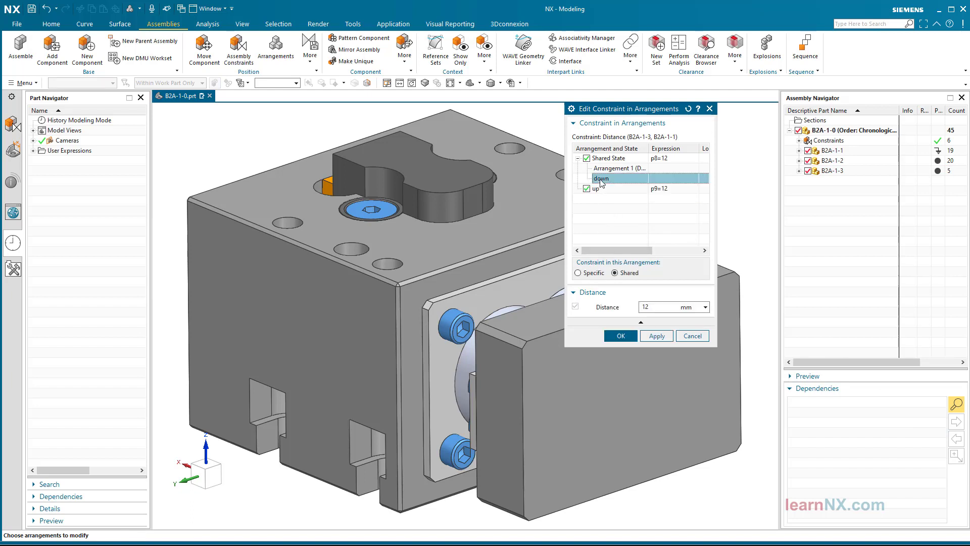
pyautogui.click(594, 274)
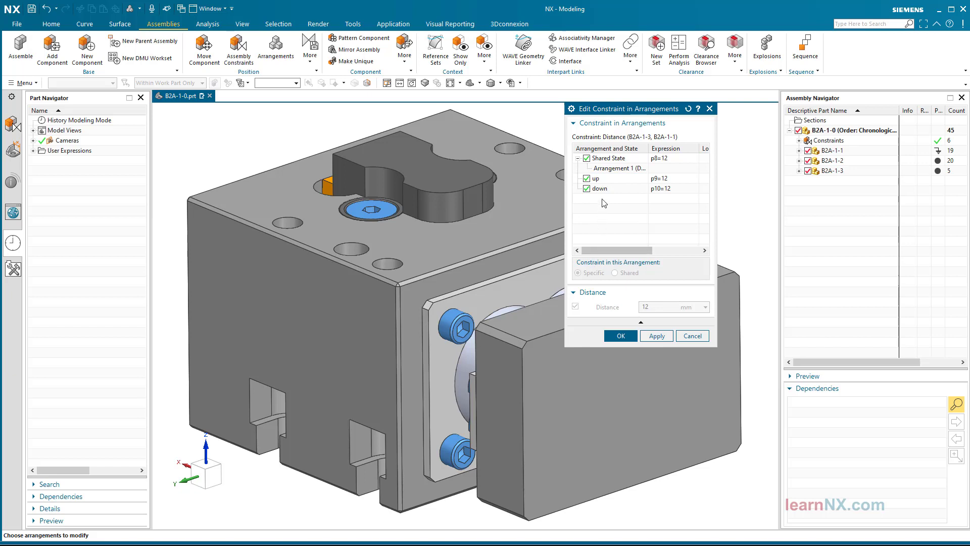
# - Set the constraint's distance to 0 mm in the up arrangement and 20 mm in the down arrangement
pyautogui.click(607, 179)
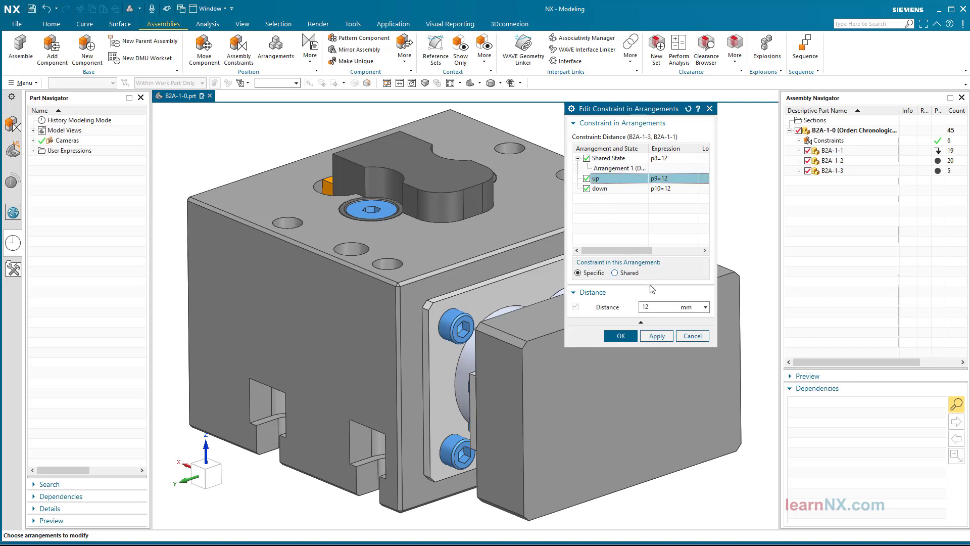
pyautogui.doubleClick(656, 307)
pyautogui.write('0')
pyautogui.click(610, 189)
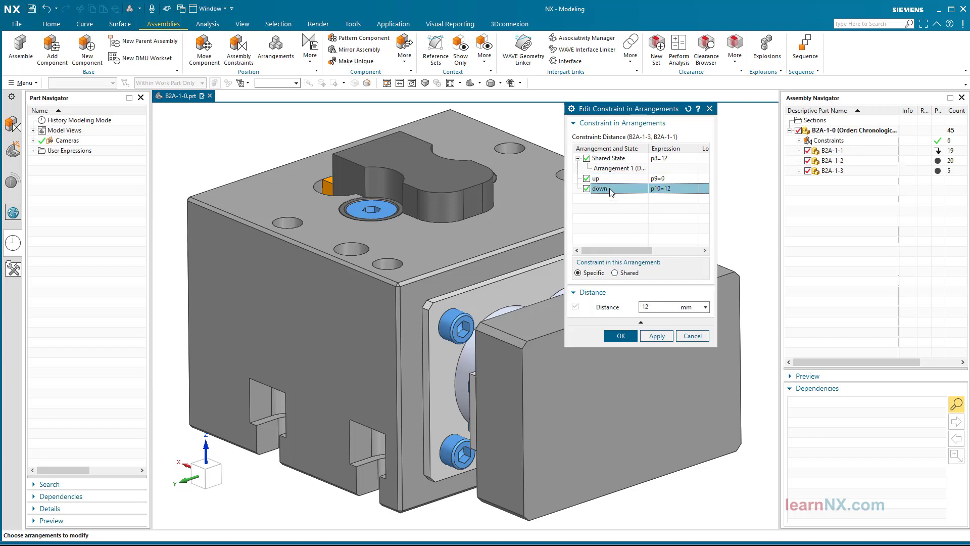
pyautogui.click(620, 305)
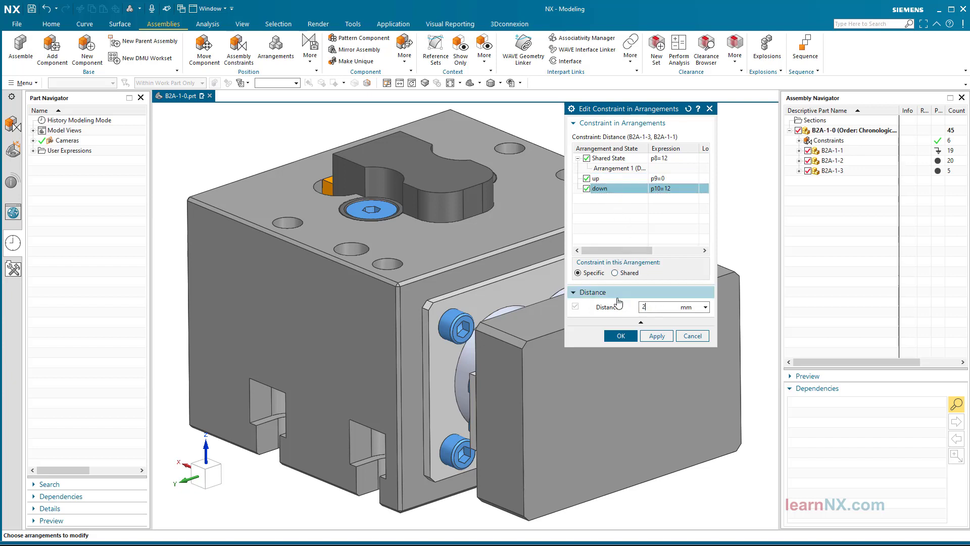
pyautogui.press('Return')
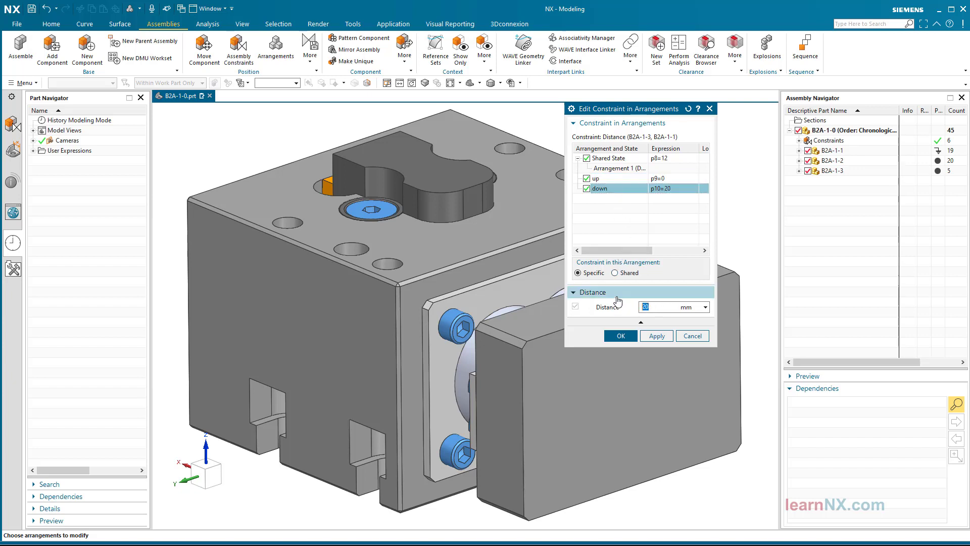
pyautogui.click(621, 336)
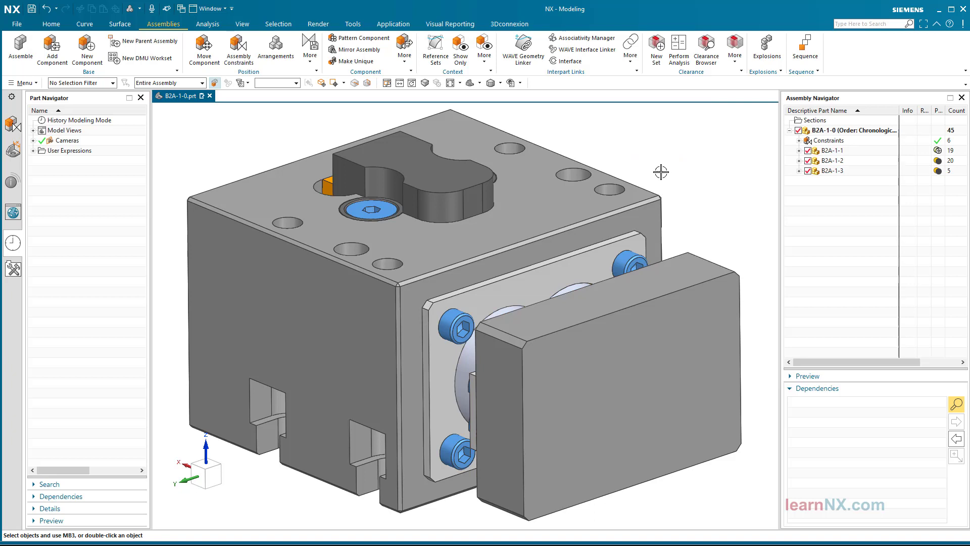
# - Activate the down arrangement and switch to the up arrangement through the Assembly Arrangements dialog
pyautogui.click(283, 55)
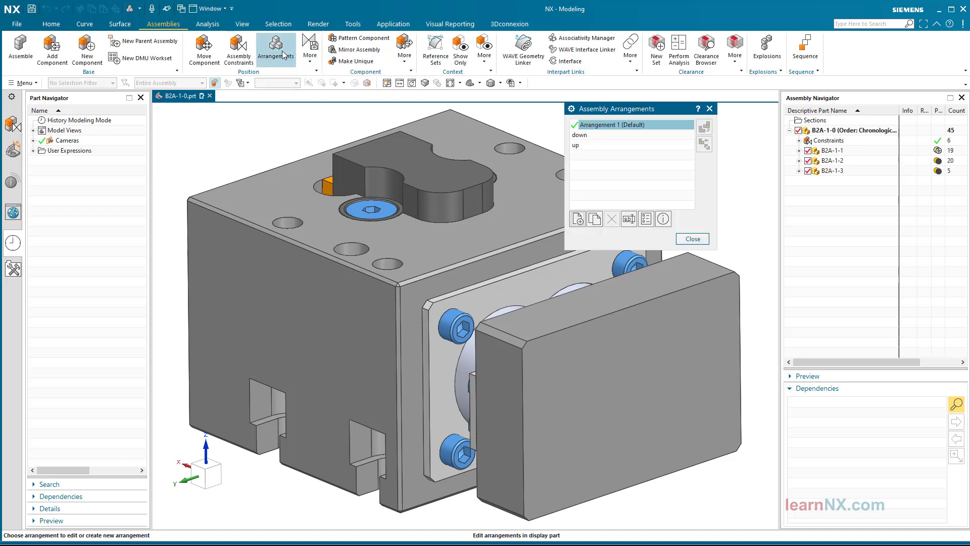
pyautogui.click(581, 135)
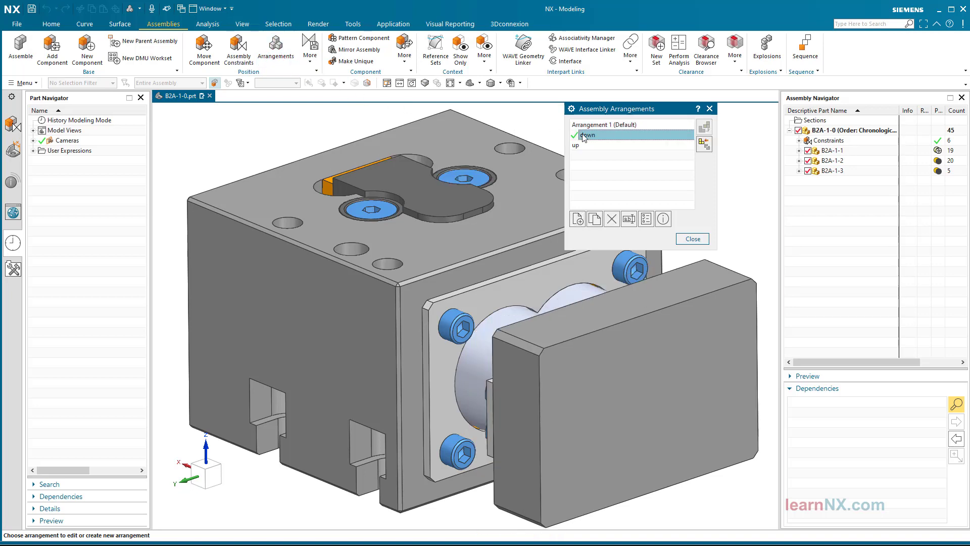
pyautogui.click(579, 146)
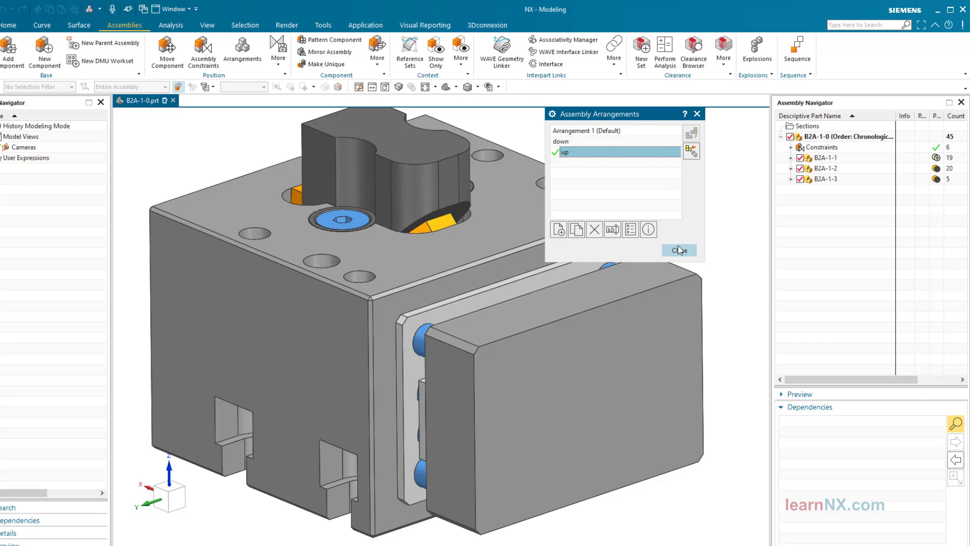
pyautogui.click(692, 238)
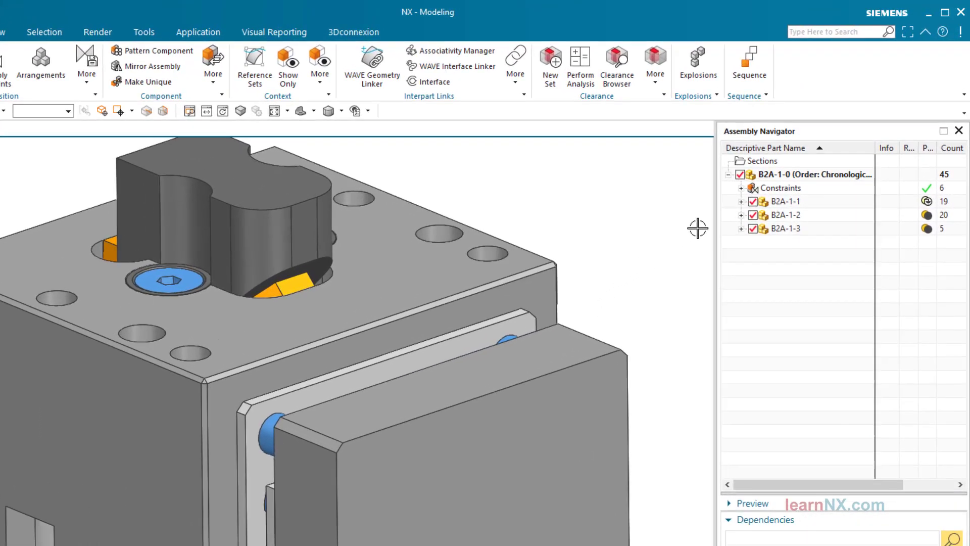
# - Switch the top-level assembly B2A-1-0 to the down arrangement from the Assembly Navigator
pyautogui.rightClick(774, 174)
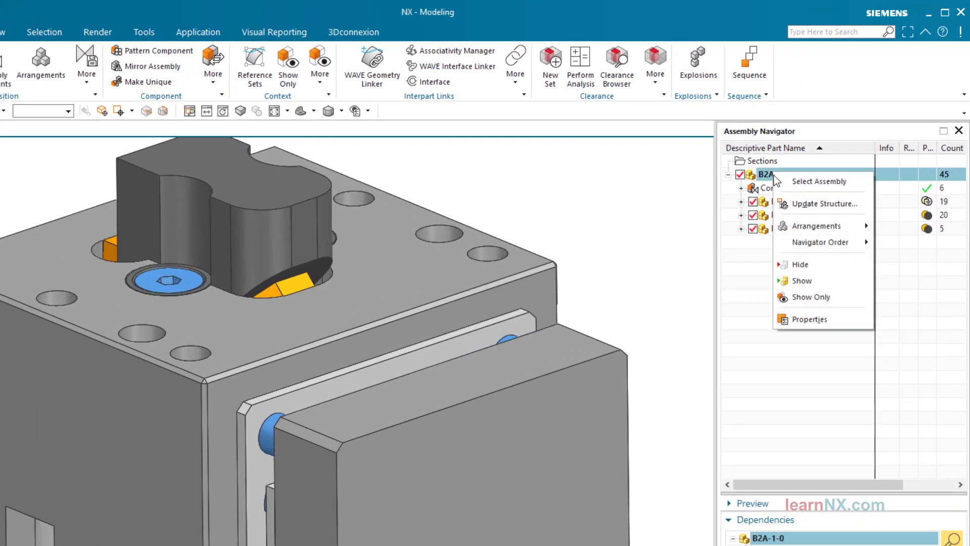
pyautogui.moveTo(813, 226)
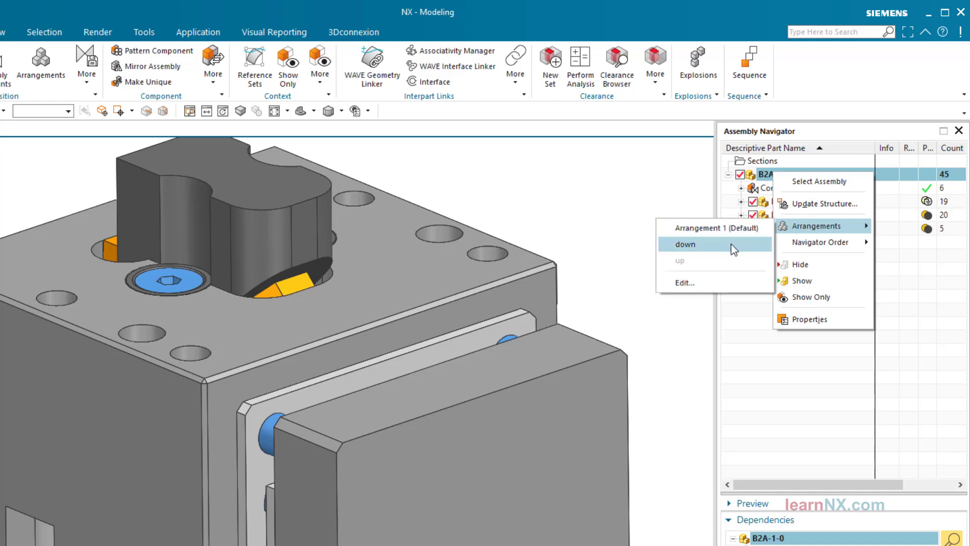
pyautogui.click(731, 244)
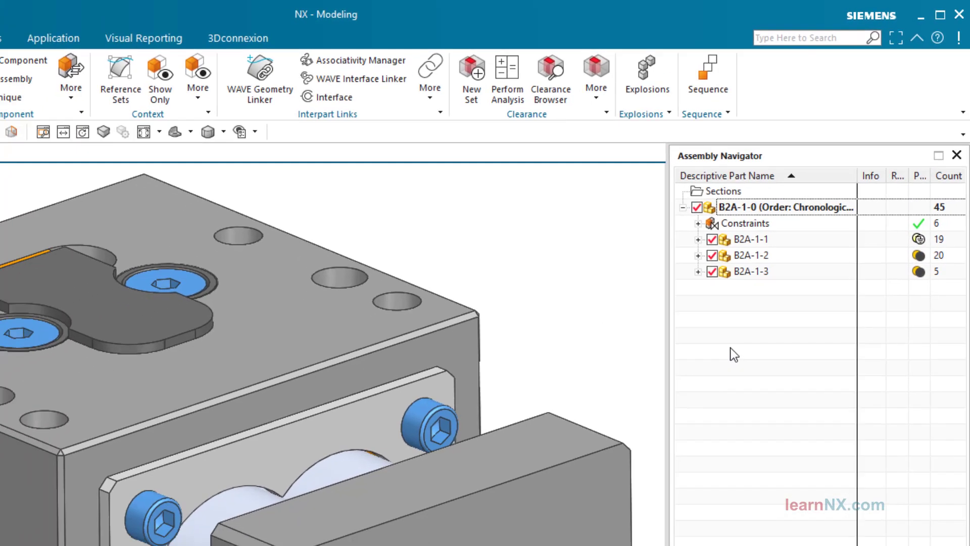
# - Add the Arrangement column directly after Position in the Assembly Navigator and widen the navigator to show it
pyautogui.rightClick(737, 321)
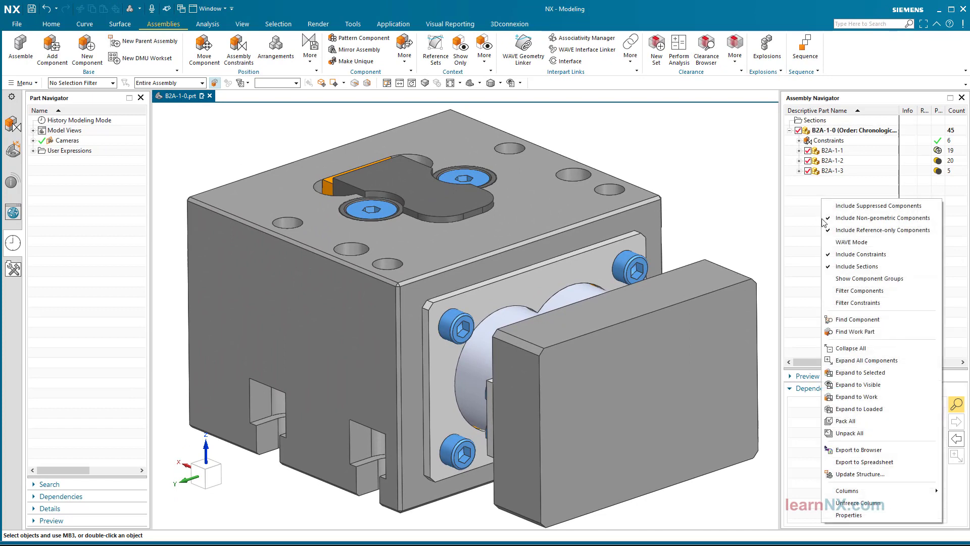
pyautogui.click(860, 515)
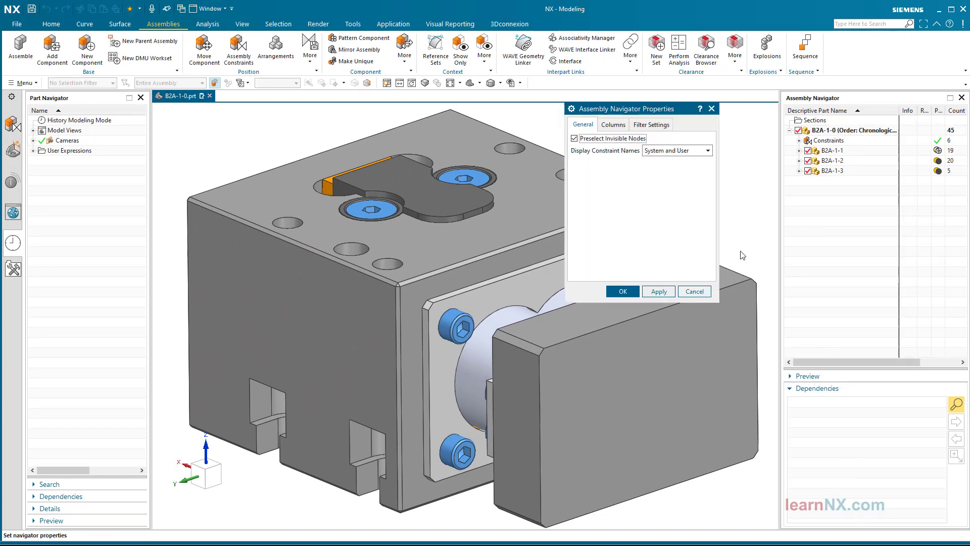
pyautogui.click(614, 125)
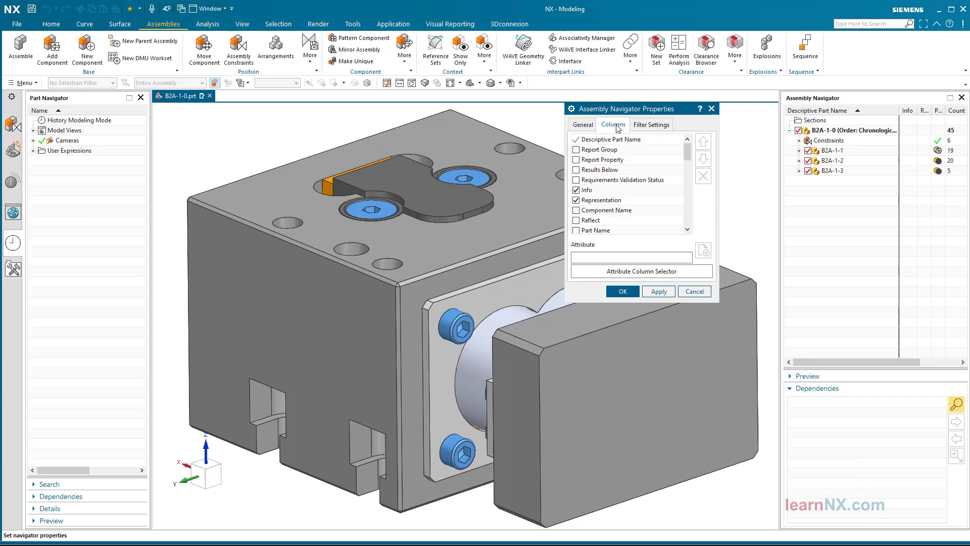
pyautogui.moveTo(687, 156); pyautogui.dragTo(687, 201)
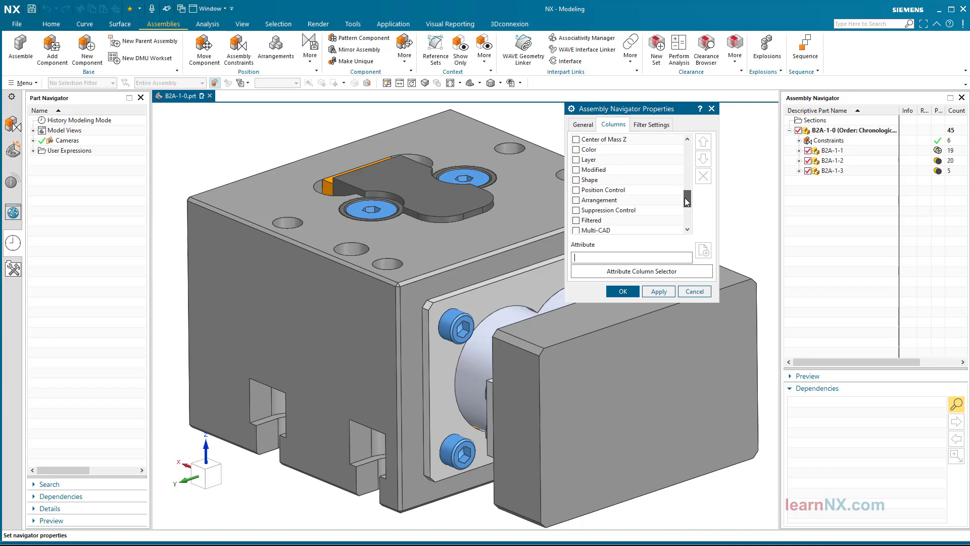
pyautogui.click(576, 201)
pyautogui.moveTo(603, 206); pyautogui.dragTo(609, 183)
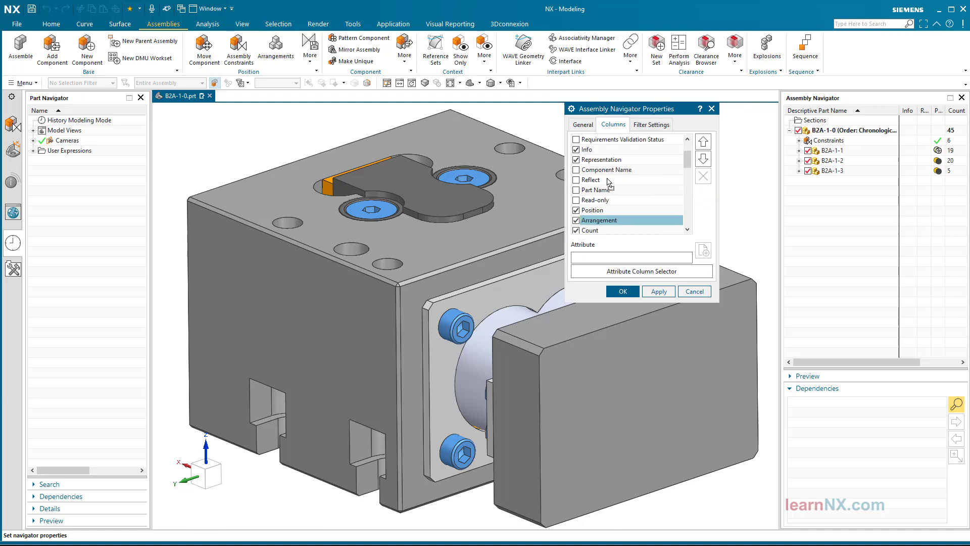
pyautogui.click(623, 292)
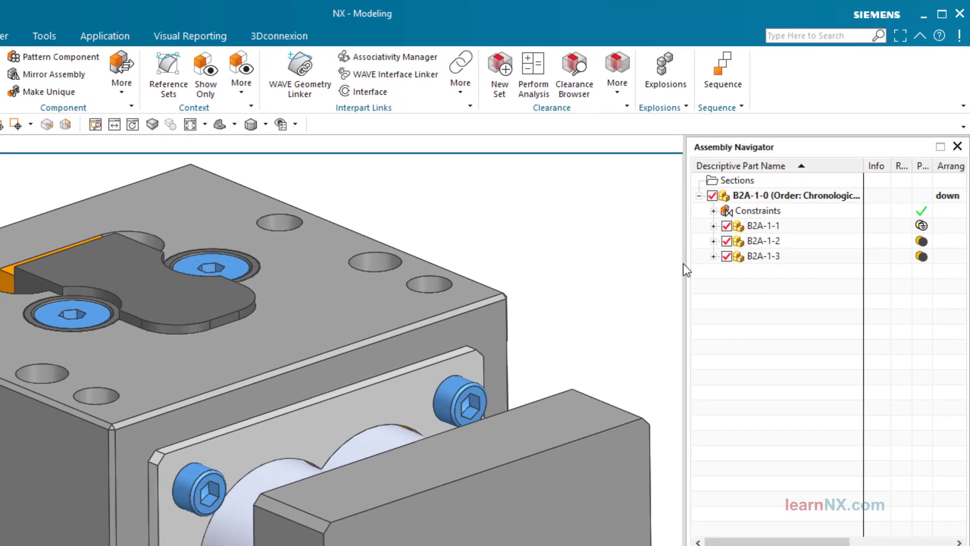
pyautogui.moveTo(683, 263); pyautogui.dragTo(625, 263)
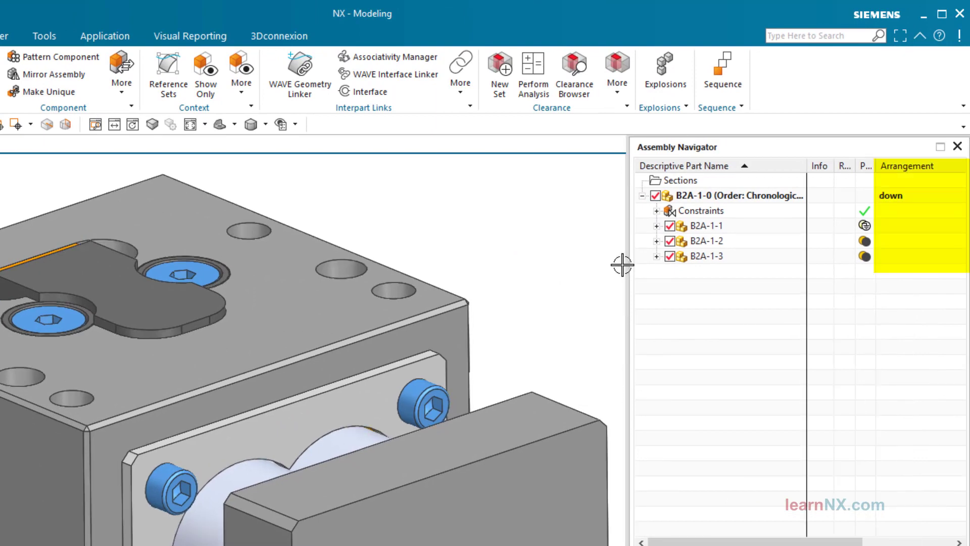
# - Switch the top-level assembly B2A-1-0 to the up arrangement from the Assembly Navigator
pyautogui.rightClick(699, 195)
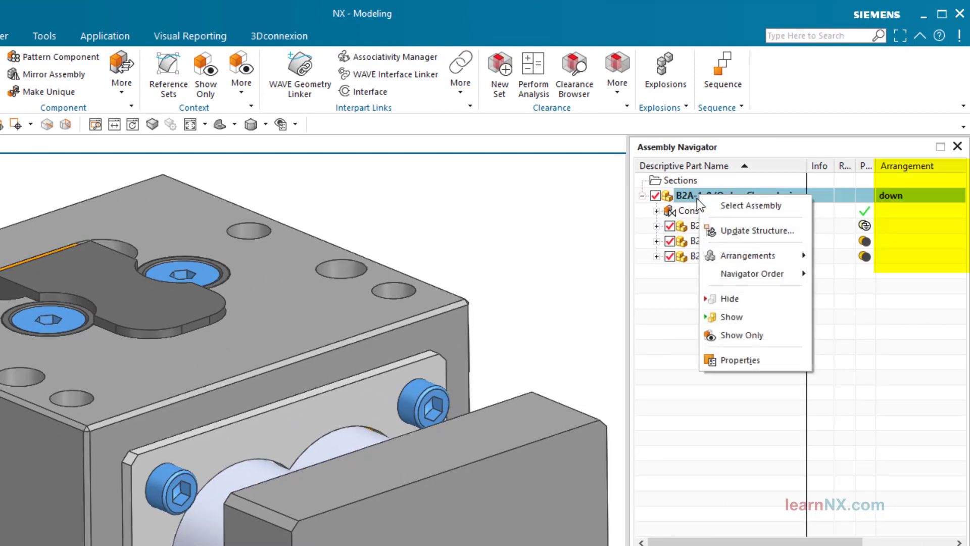
pyautogui.moveTo(743, 255)
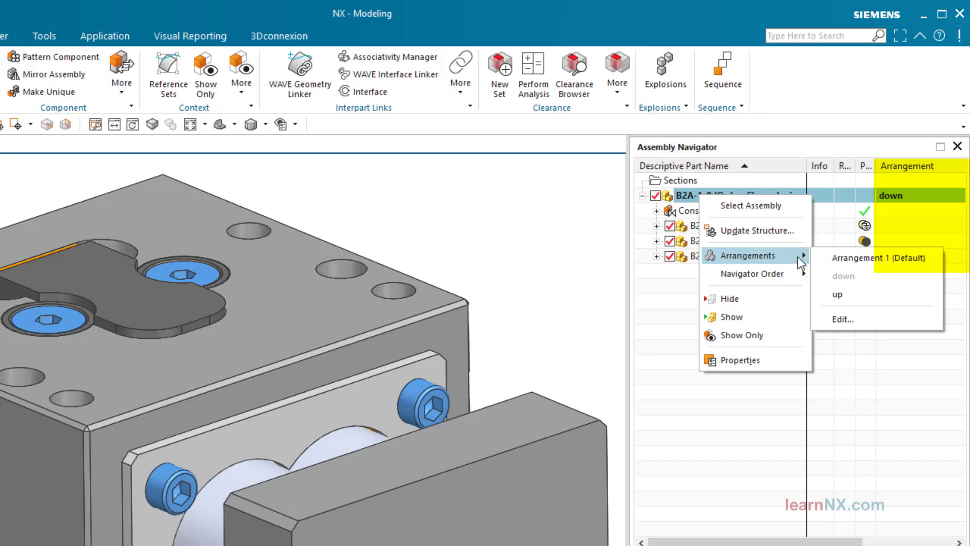
pyautogui.click(845, 295)
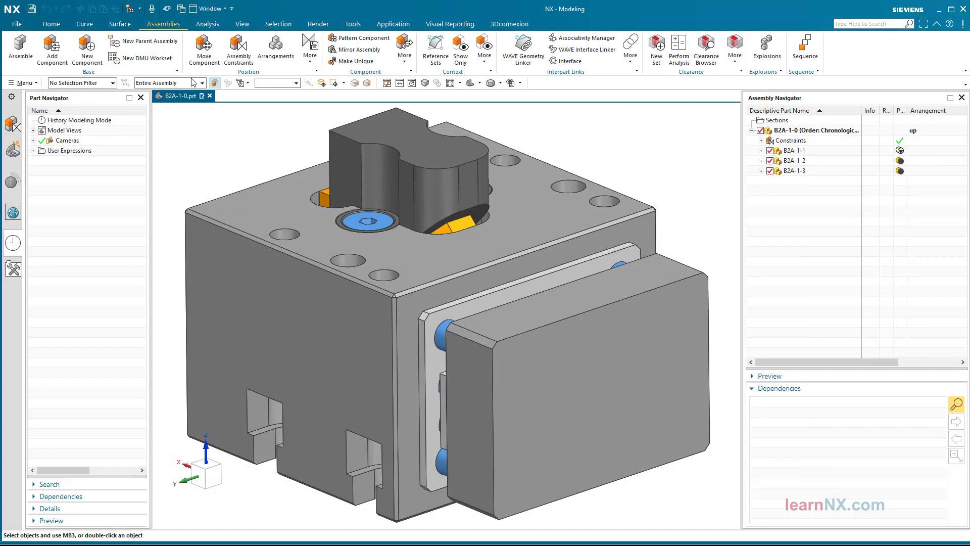
# - Create a new parent assembly that contains B2A-1-0 as a component
pyautogui.click(163, 45)
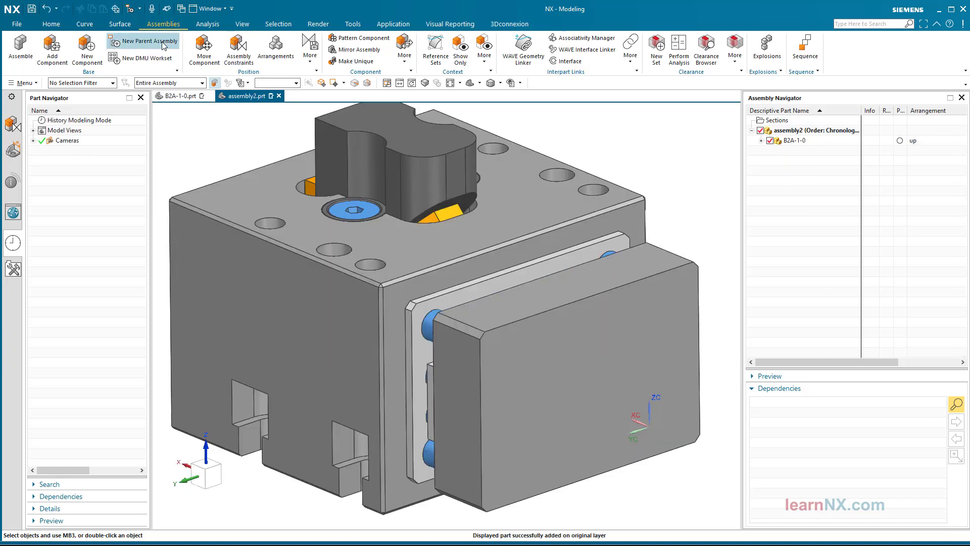
pyautogui.scroll(-3, 189, 140)
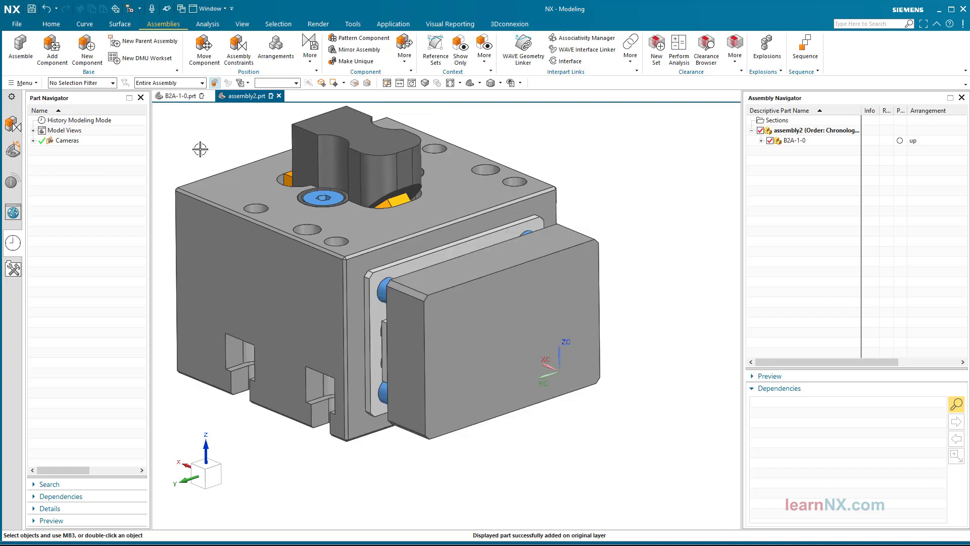
pyautogui.keyDown('shift'); pyautogui.moveTo(188, 140); pyautogui.dragTo(194, 287, button='middle'); pyautogui.keyUp('shift')
# - Copy the B2A-1-0 component with Move Component in dynamic motion, placing the copy about 135 mm away in the negative YC direction
pyautogui.click(202, 48)
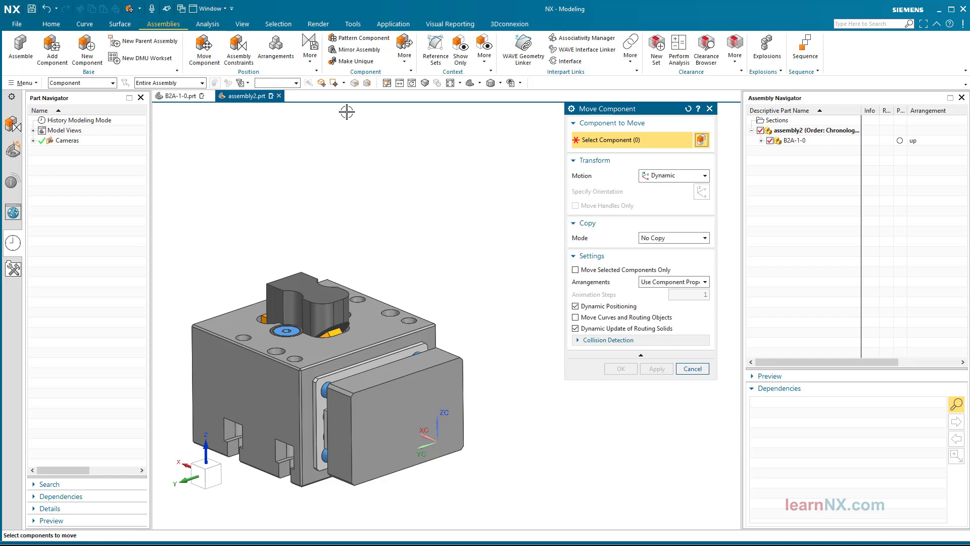
pyautogui.click(680, 238)
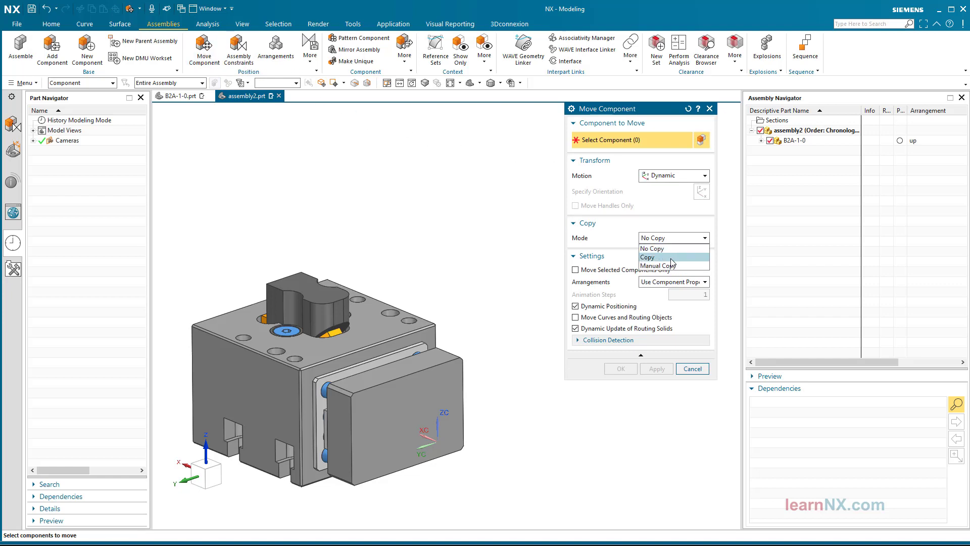
pyautogui.click(673, 258)
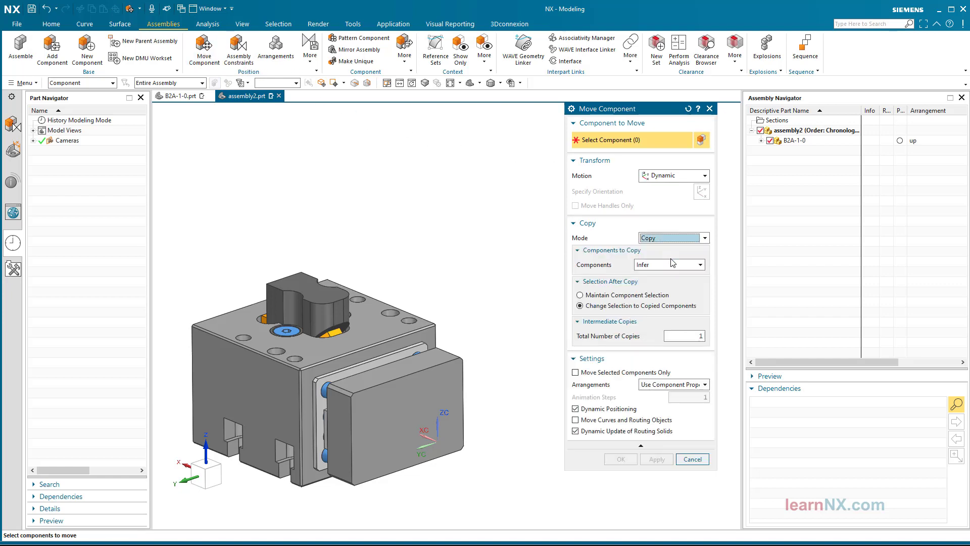
pyautogui.click(792, 141)
pyautogui.click(669, 194)
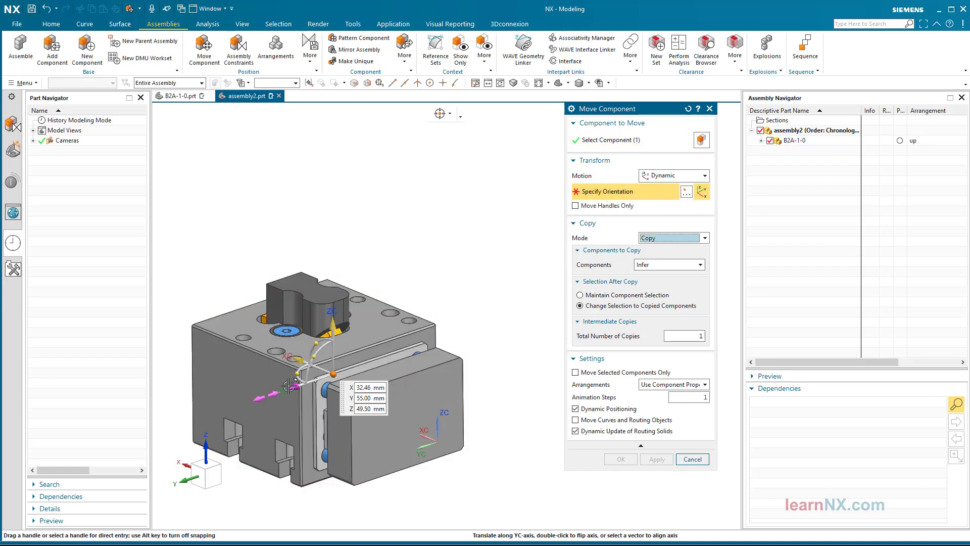
pyautogui.moveTo(292, 387); pyautogui.dragTo(462, 330)
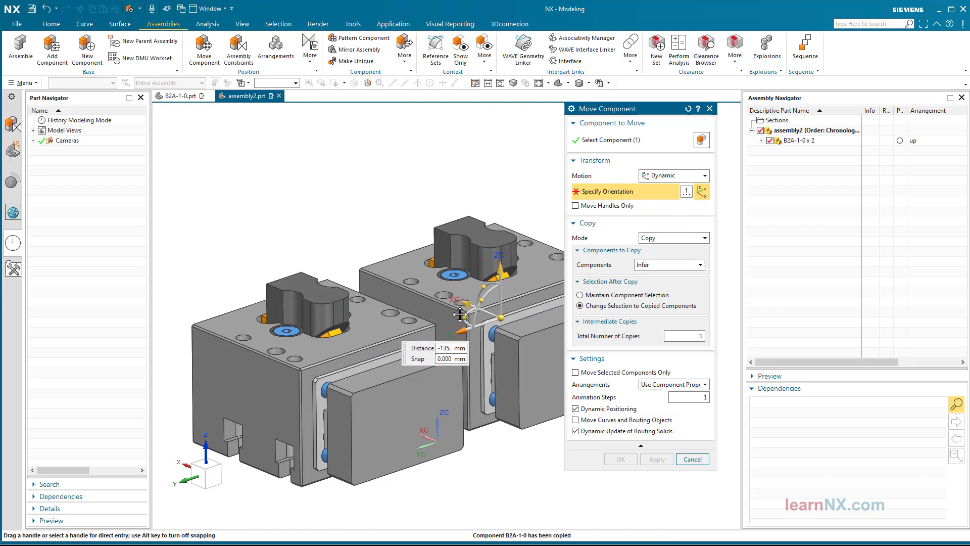
pyautogui.click(622, 460)
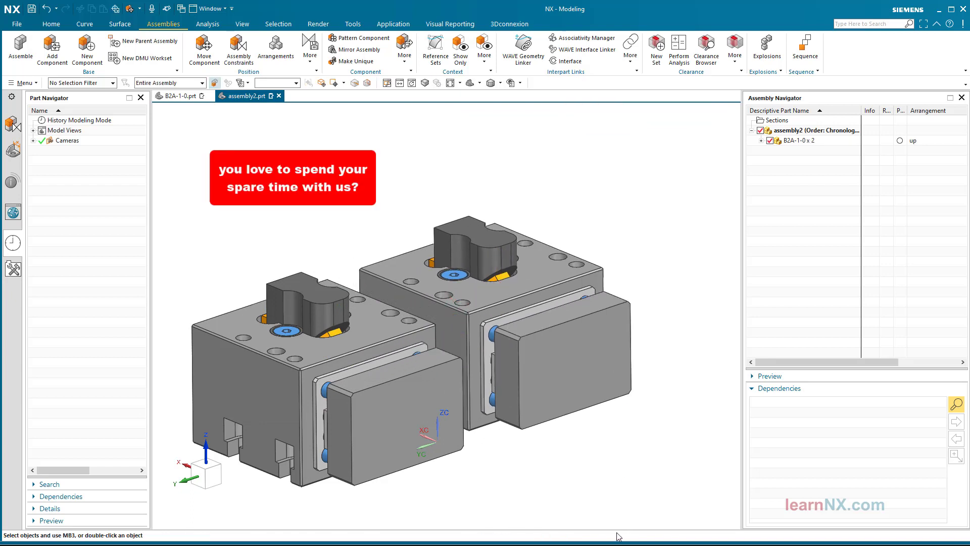
# - Unpack all components in the Assembly Navigator and set the first B2A-1-0 to the down arrangement
pyautogui.rightClick(795, 172)
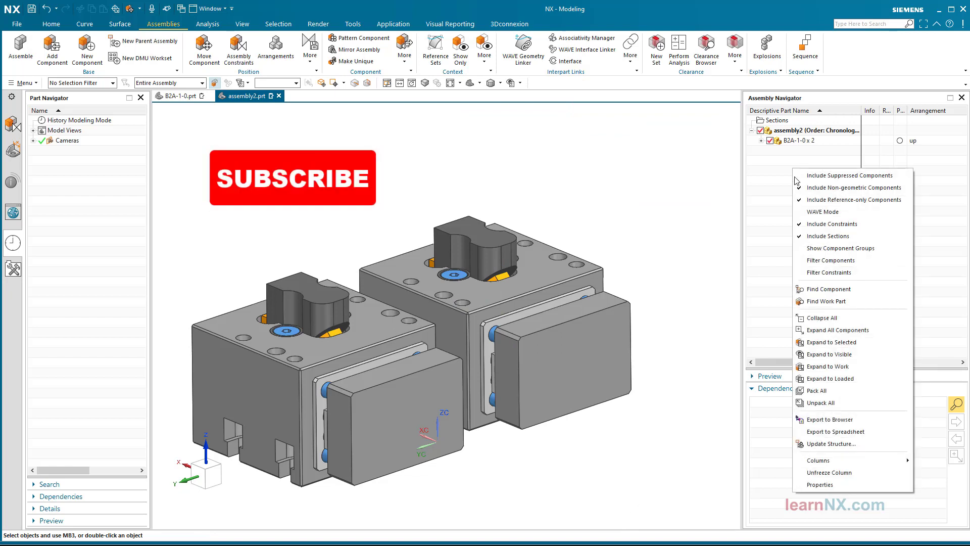
pyautogui.click(819, 403)
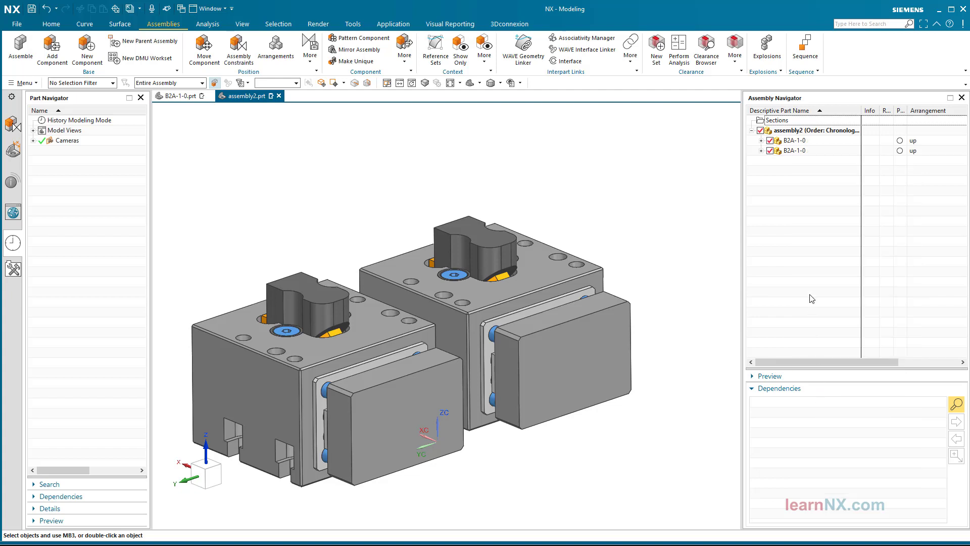
pyautogui.rightClick(792, 142)
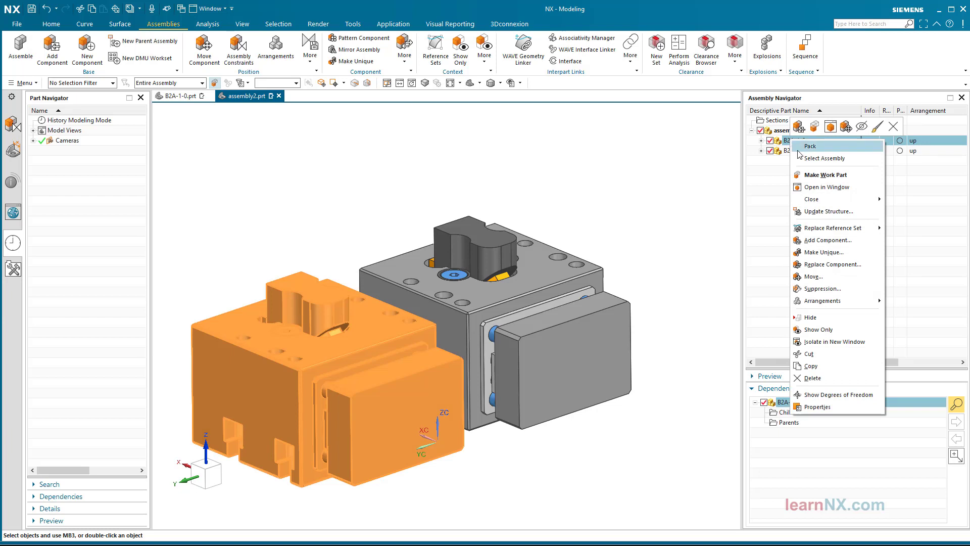
pyautogui.moveTo(838, 305)
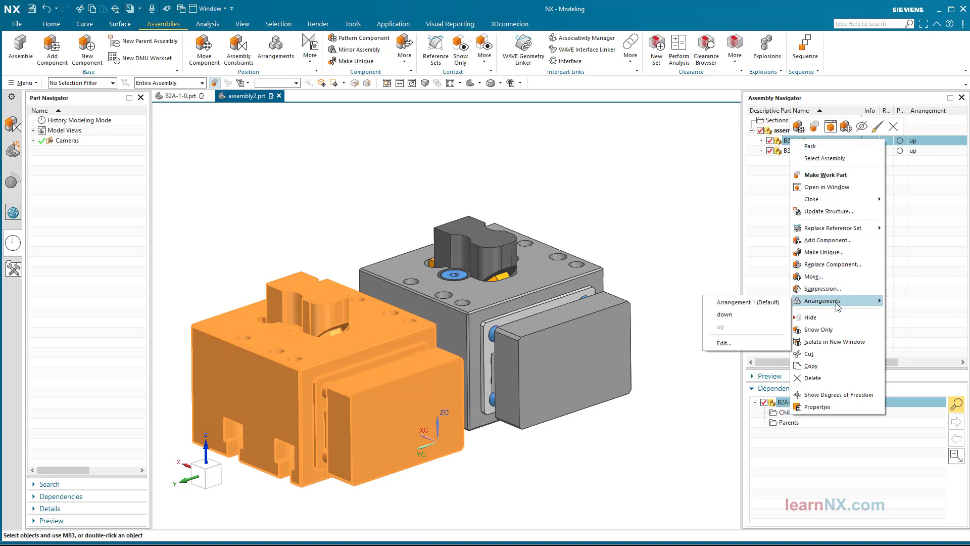
pyautogui.click(777, 314)
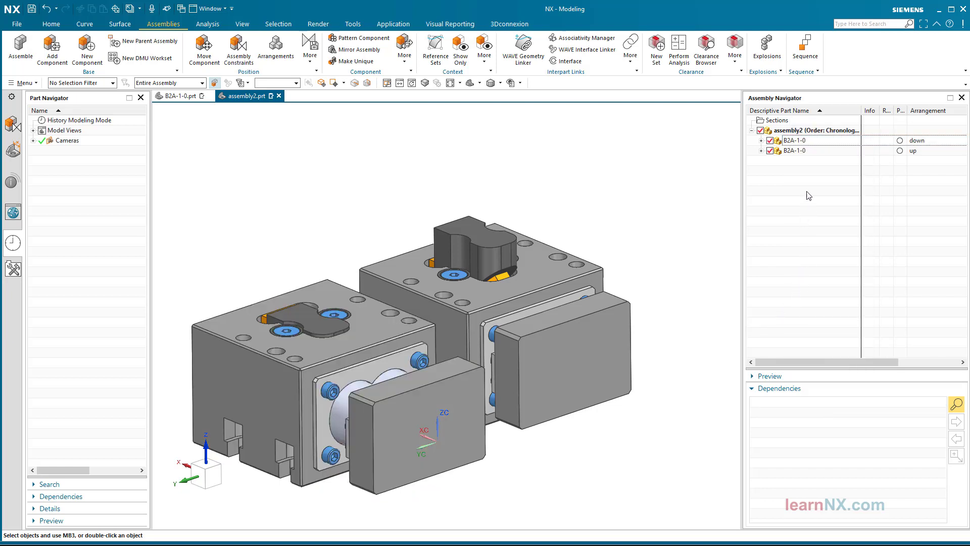
# - Set both B2A-1-0 components to Arrangement 1 (Default) from the Assembly Navigator
pyautogui.rightClick(811, 145)
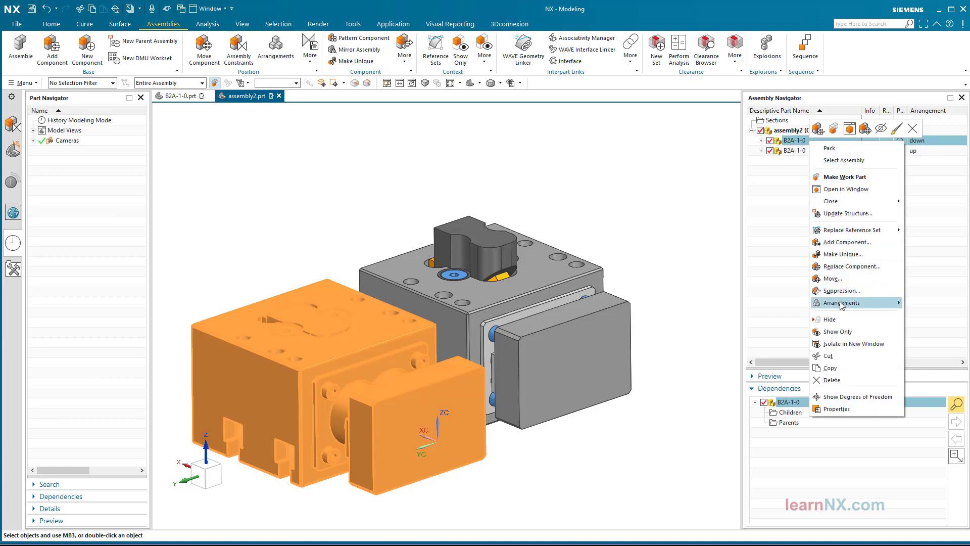
pyautogui.moveTo(840, 303)
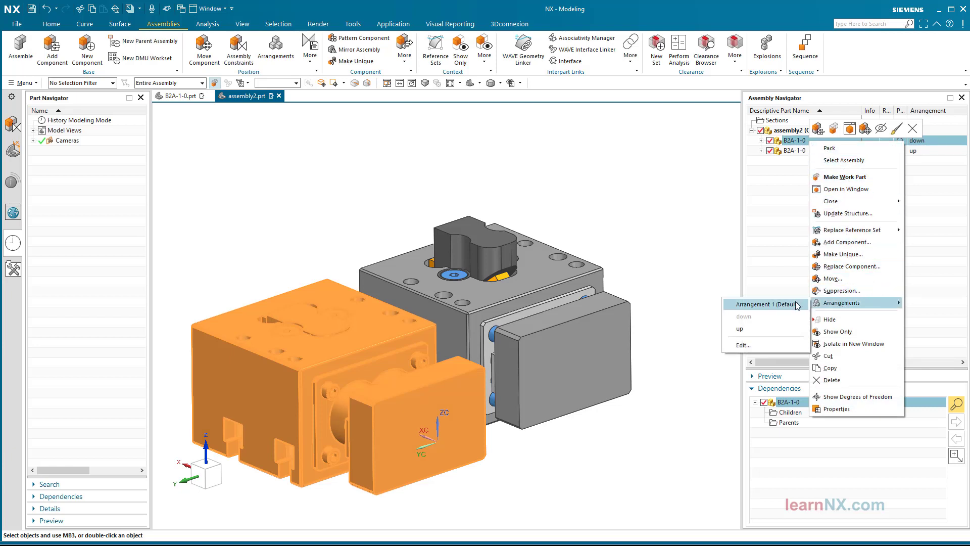
pyautogui.click(767, 304)
pyautogui.rightClick(804, 152)
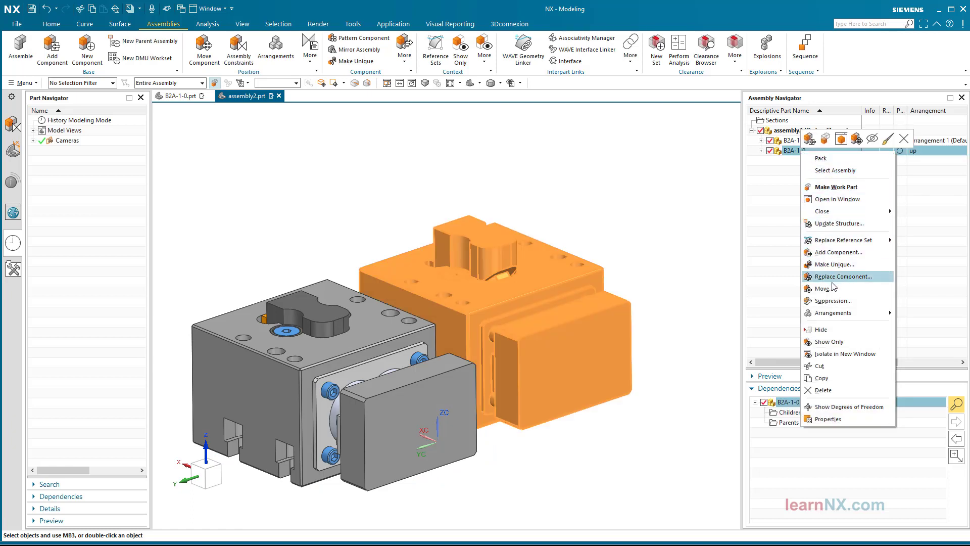
pyautogui.moveTo(839, 313)
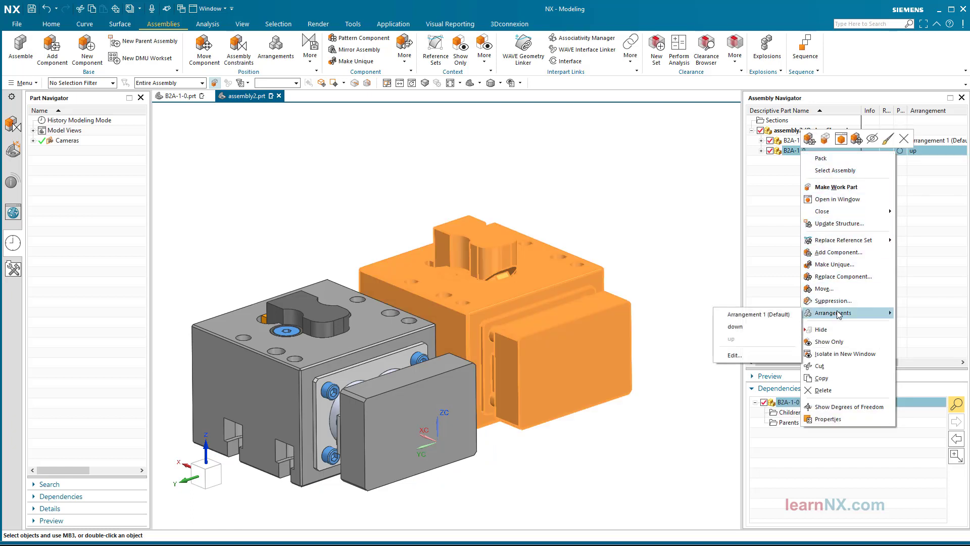
pyautogui.click(778, 316)
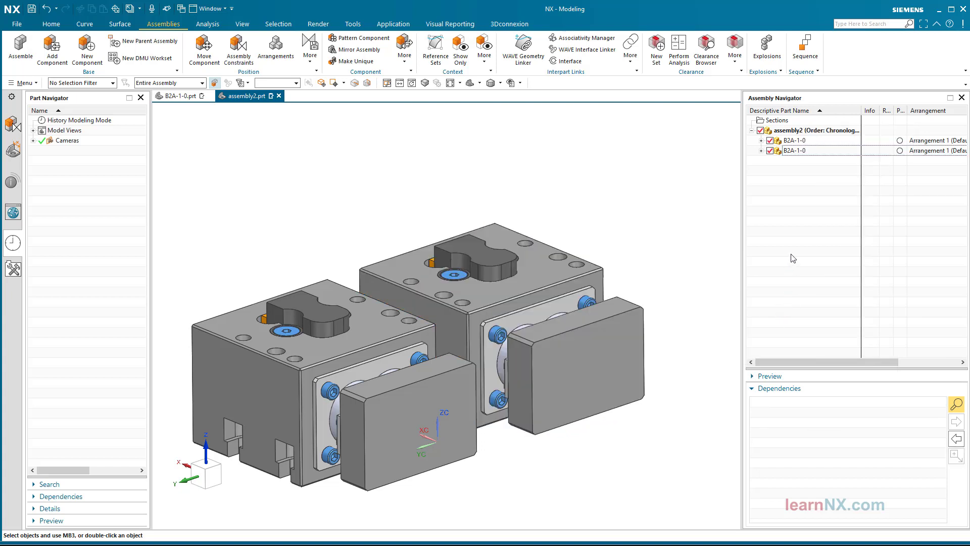
# - Make the second B2A-1-0 the work part and set the distance constraint between B2A-1-3 and B2A-1-1 to 8 mm
pyautogui.doubleClick(796, 151)
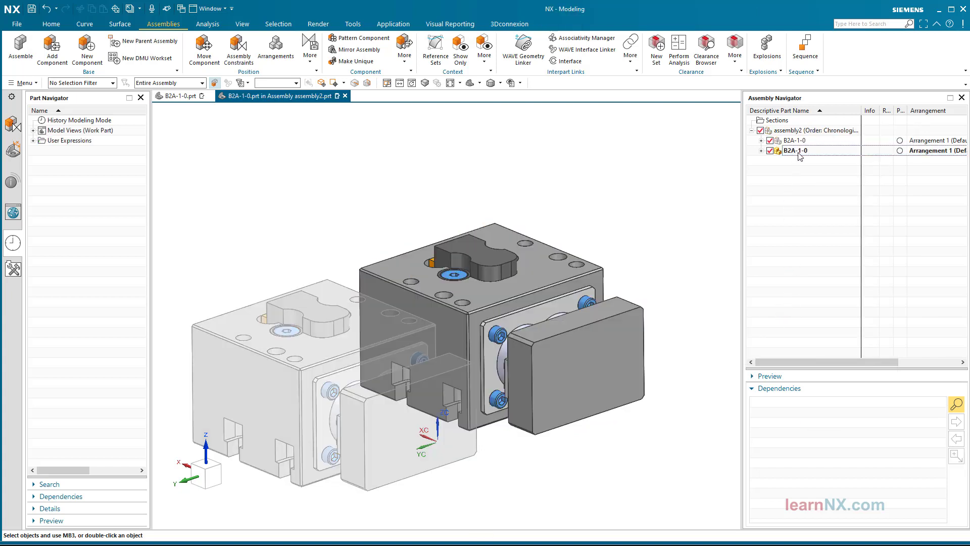
pyautogui.click(761, 150)
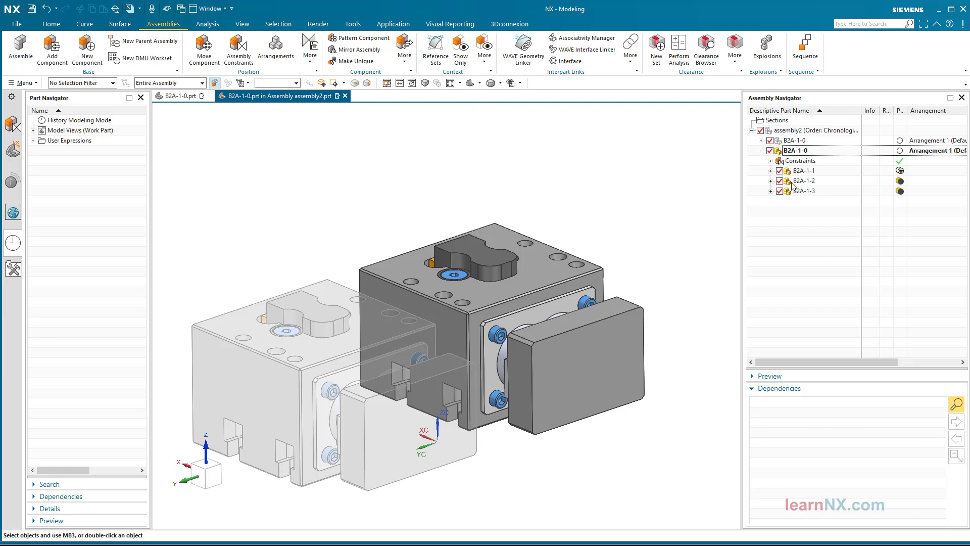
pyautogui.click(806, 191)
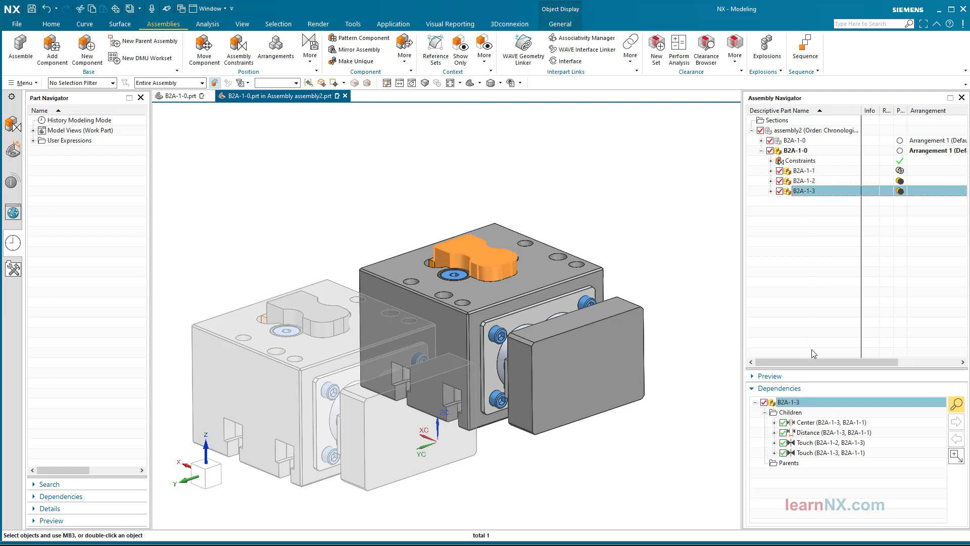
pyautogui.doubleClick(808, 433)
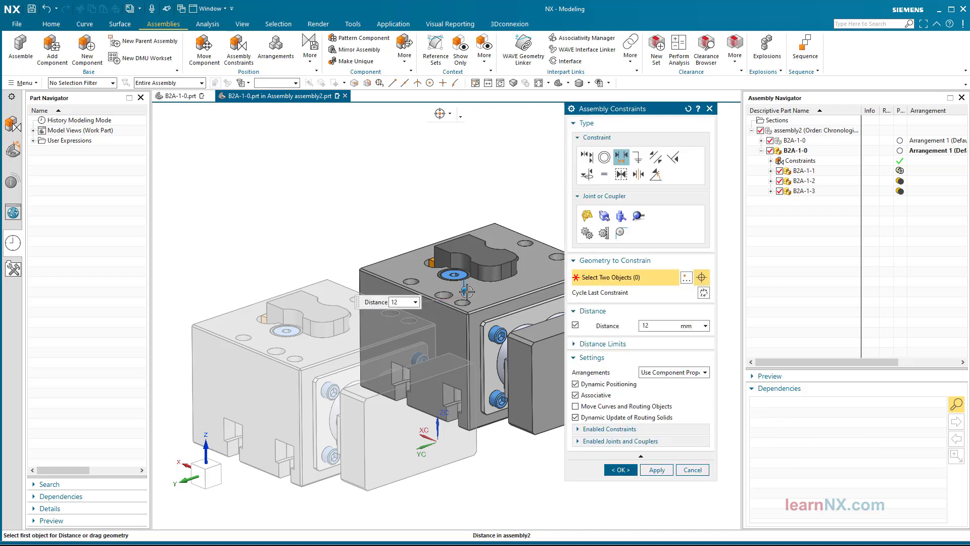
pyautogui.moveTo(464, 291)
pyautogui.mouseDown()
pyautogui.moveTo(466, 281)
pyautogui.moveTo(475, 291)
pyautogui.moveTo(469, 285)
pyautogui.mouseUp()
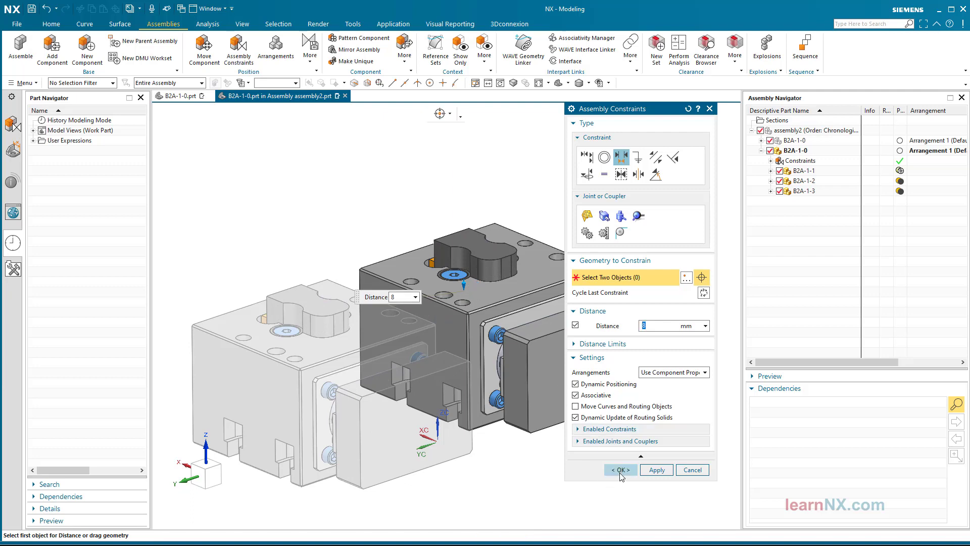
pyautogui.click(621, 470)
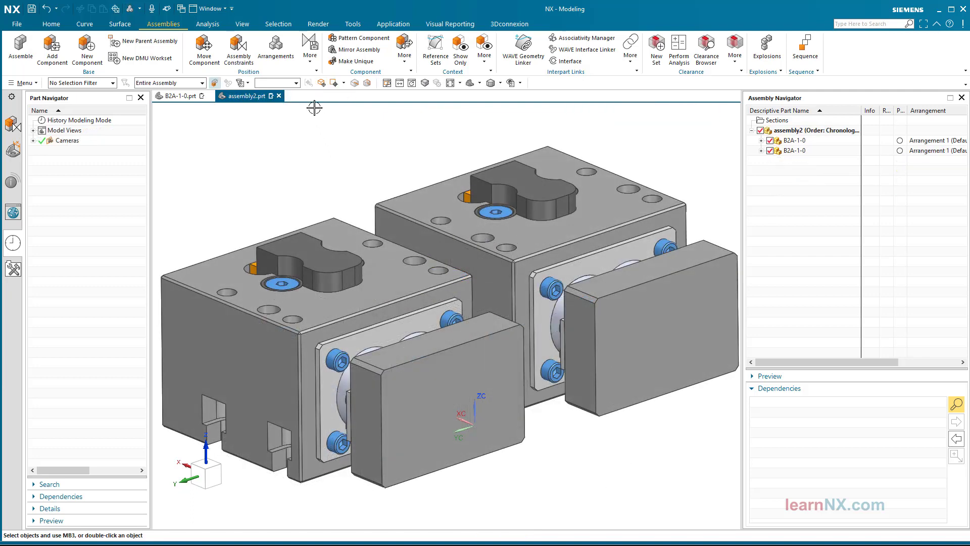
# - Add two new arrangements named "both down" and "both up" to assembly2
pyautogui.click(278, 51)
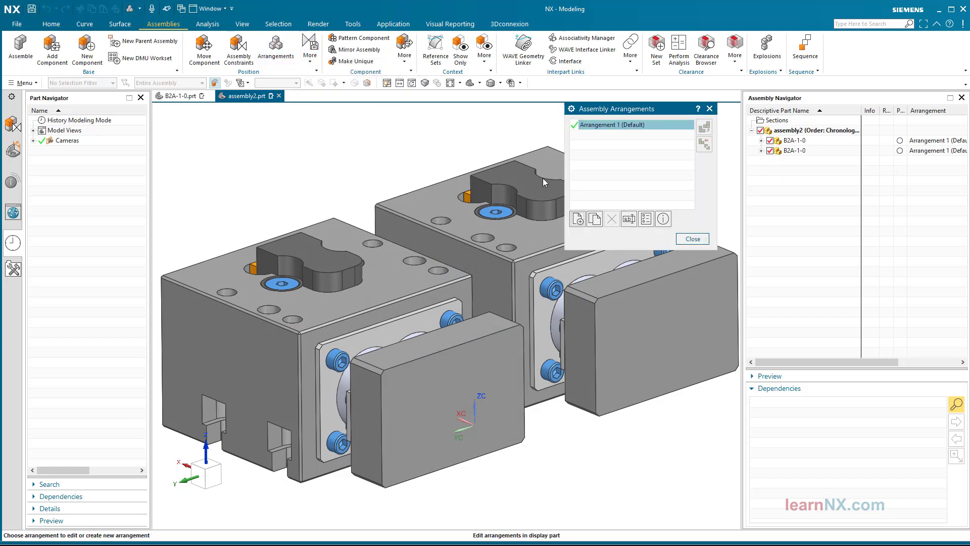
pyautogui.click(577, 219)
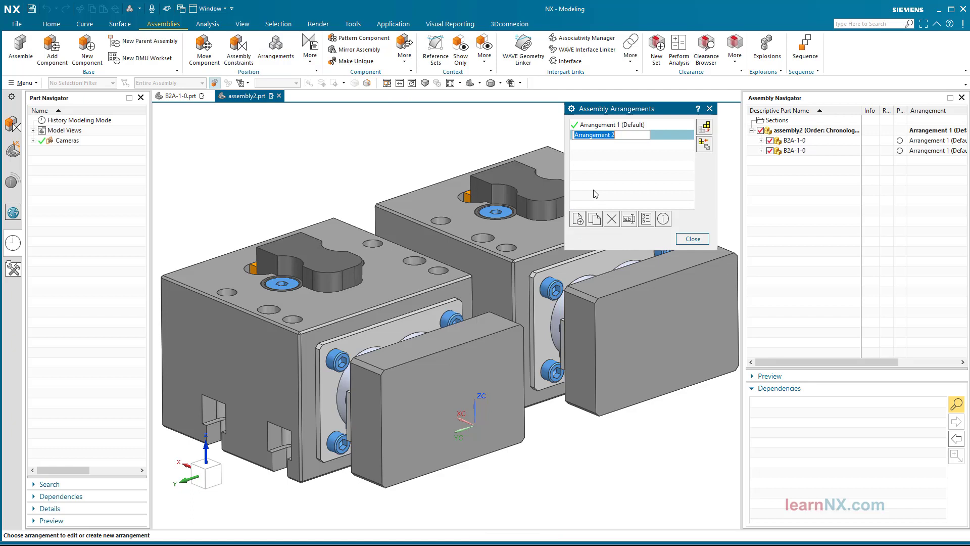
pyautogui.write('both down')
pyautogui.press('Return')
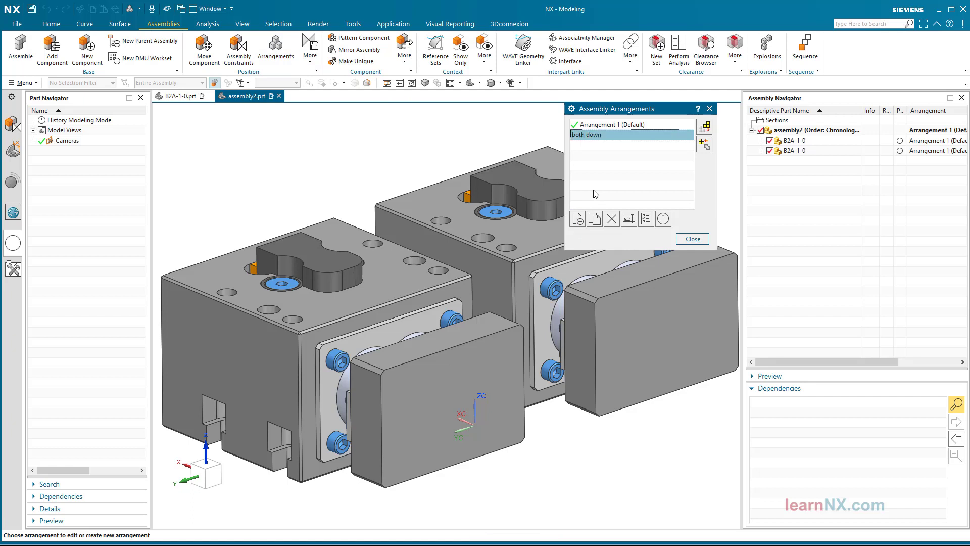
pyautogui.click(578, 219)
pyautogui.write('bot')
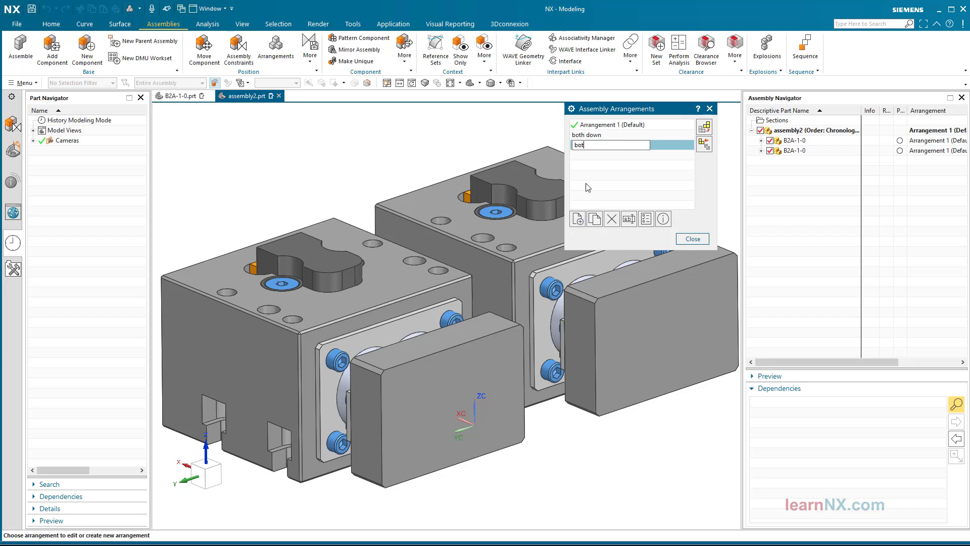
pyautogui.write('h up')
pyautogui.press('Return')
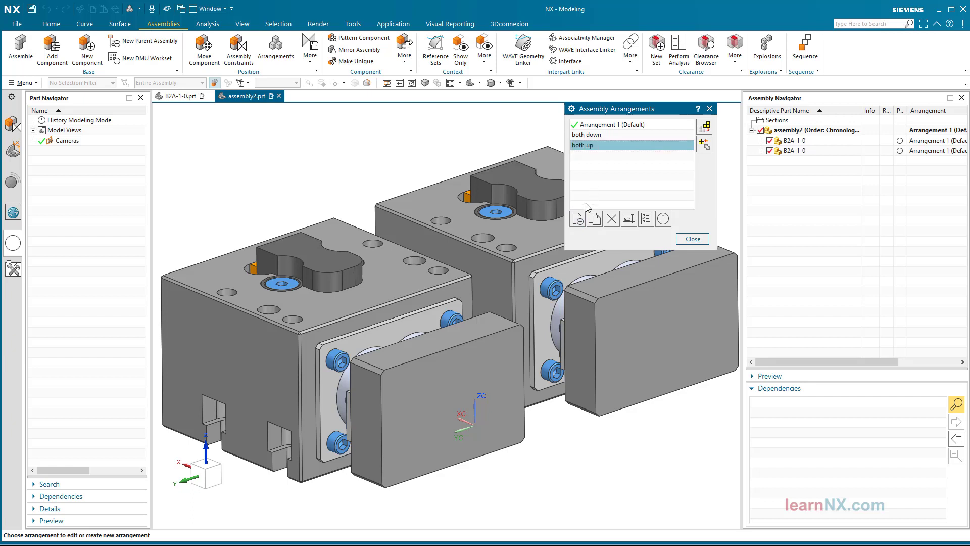
# - Add two more arrangements named "right down" and "left down" to assembly2 and close the Assembly Arrangements dialog
pyautogui.click(577, 219)
pyautogui.write('right dwo')
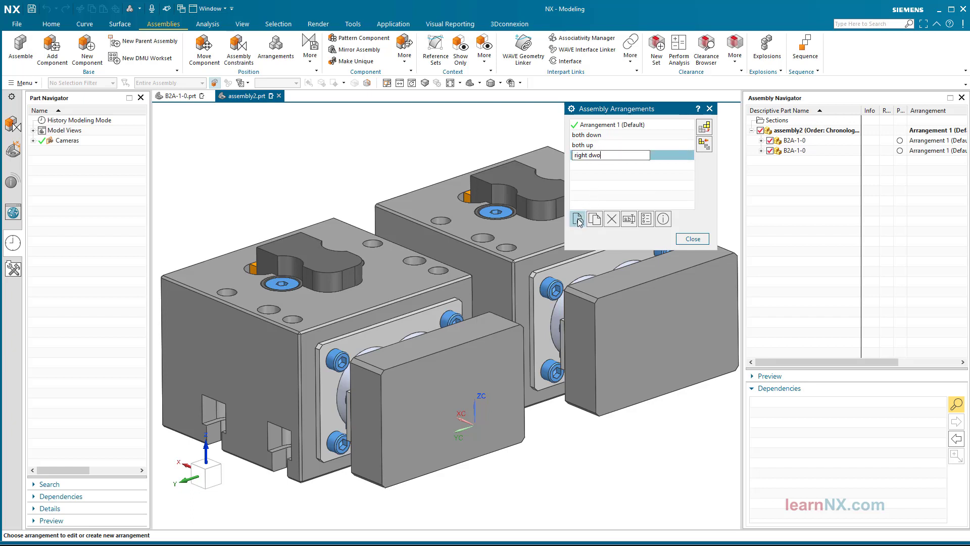
pyautogui.press('BackSpace')
pyautogui.press('BackSpace')
pyautogui.write('own')
pyautogui.press('Return')
pyautogui.click(578, 219)
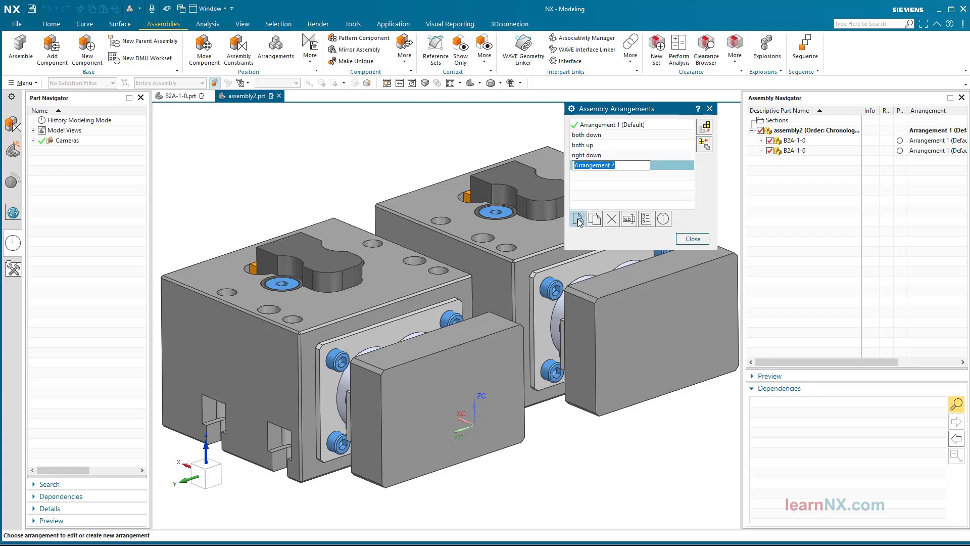
pyautogui.write('left down')
pyautogui.press('Return')
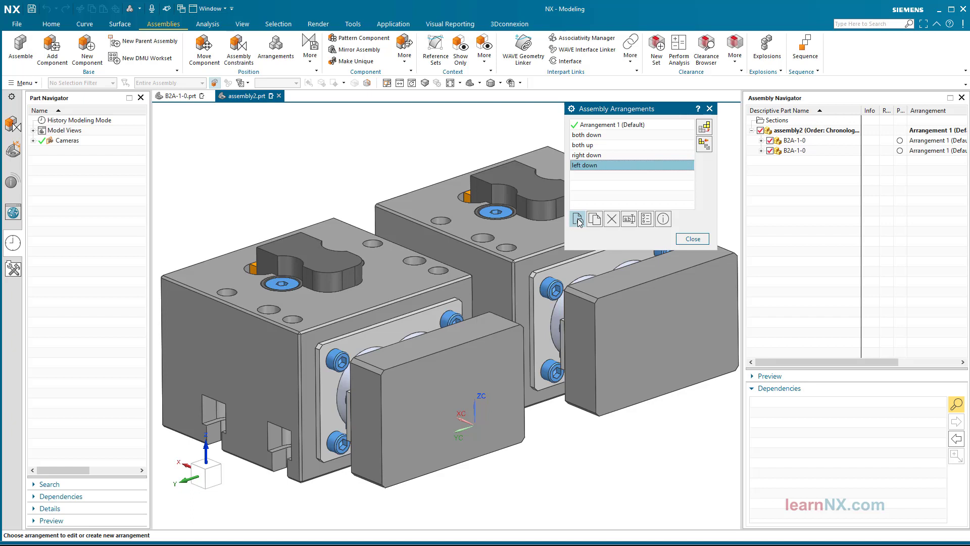
pyautogui.click(693, 238)
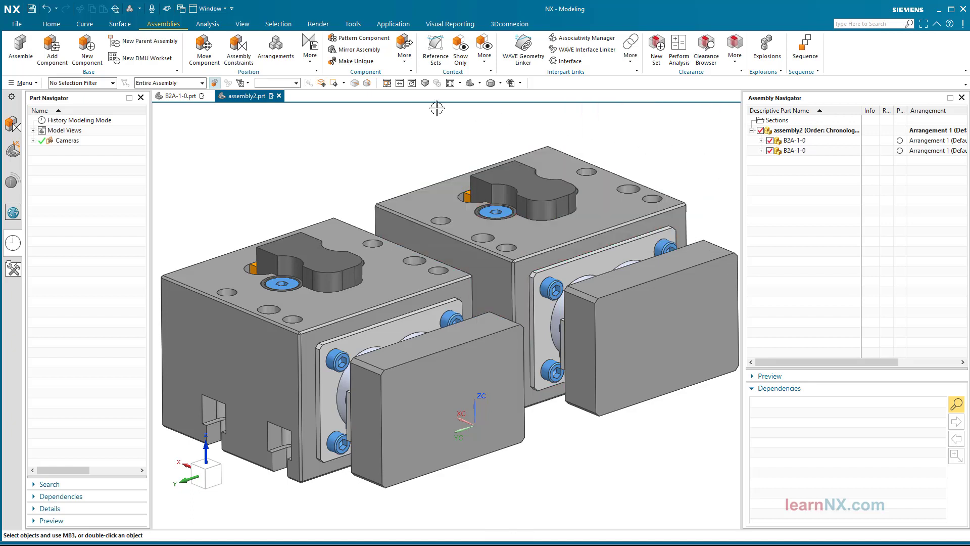
# - Activate the both down arrangement of assembly2 through the Assembly Arrangements dialog
pyautogui.click(281, 50)
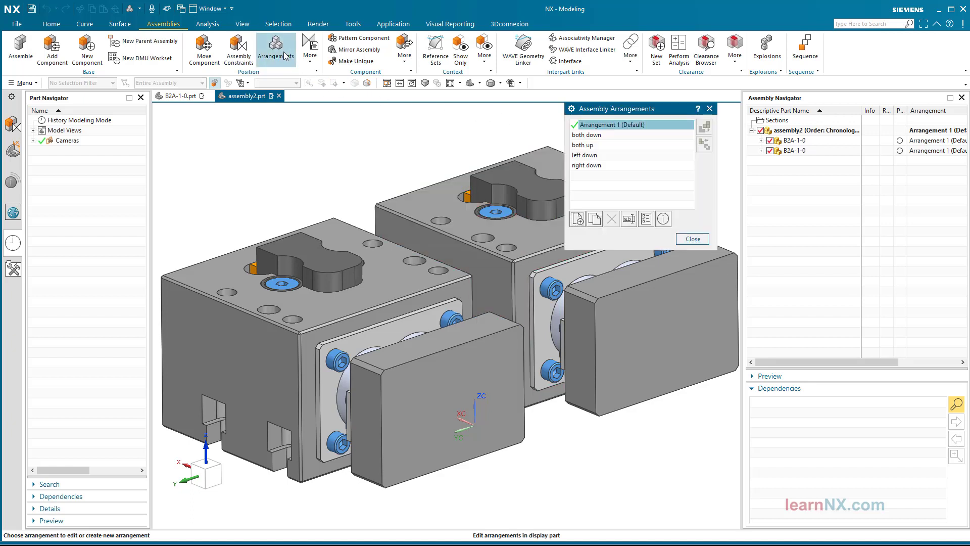
pyautogui.click(601, 135)
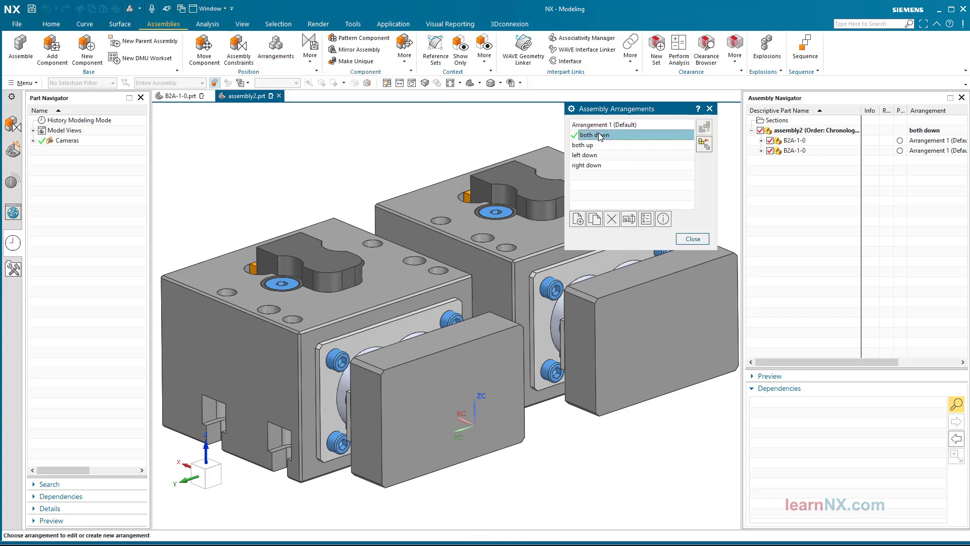
# - Close the Assembly Arrangements dialog and set both B2A-1-0 components to their down arrangement
pyautogui.click(698, 242)
pyautogui.click(803, 142)
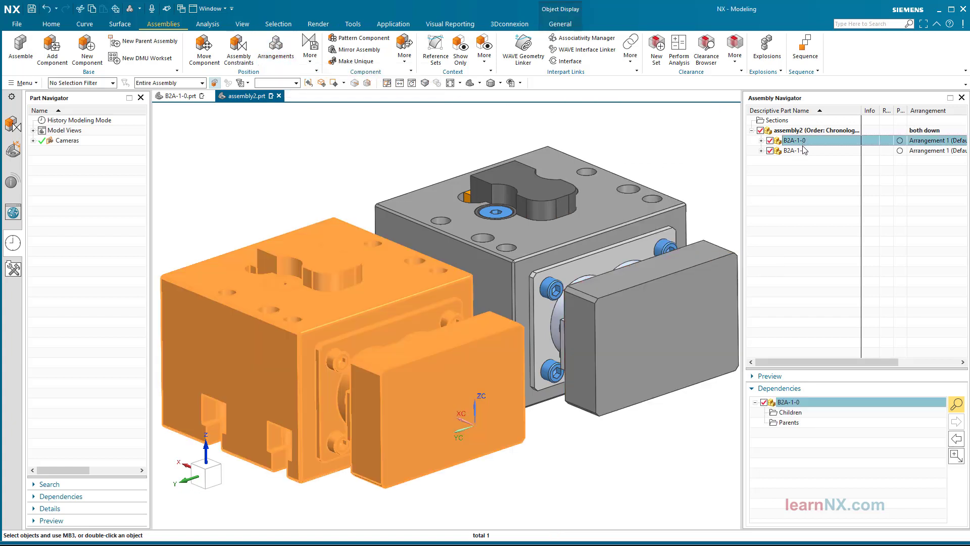
pyautogui.keyDown('ctrl'); pyautogui.click(802, 155); pyautogui.keyUp('ctrl')
pyautogui.rightClick(806, 152)
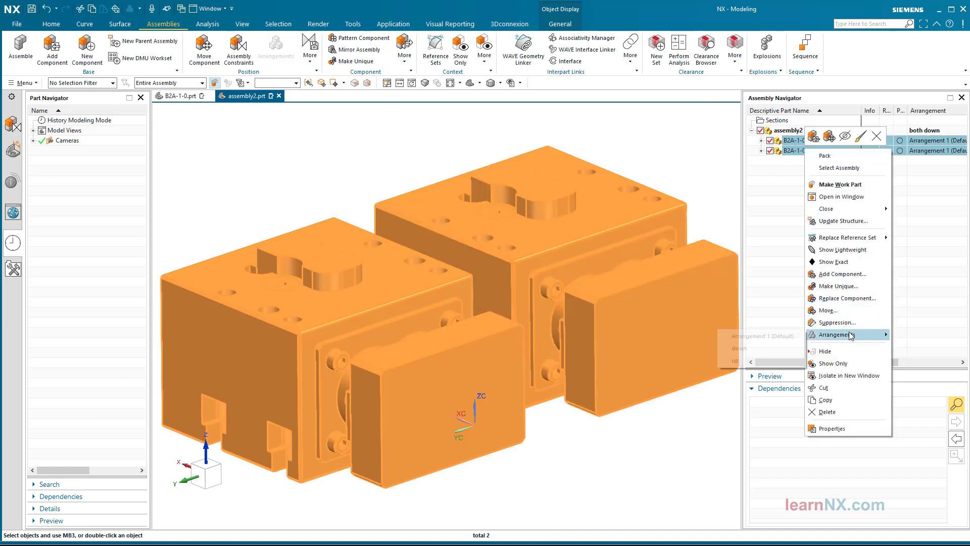
pyautogui.moveTo(849, 336)
pyautogui.click(790, 350)
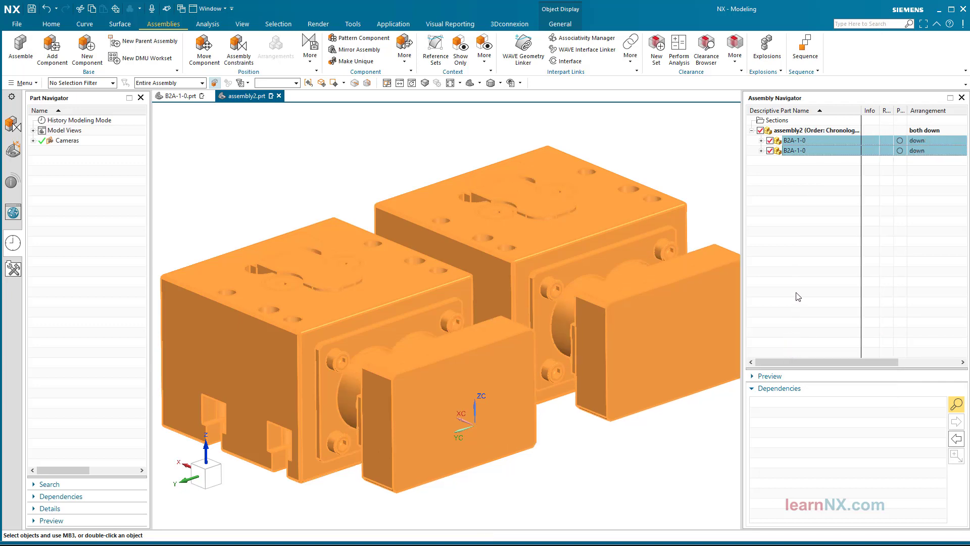
pyautogui.press('Escape')
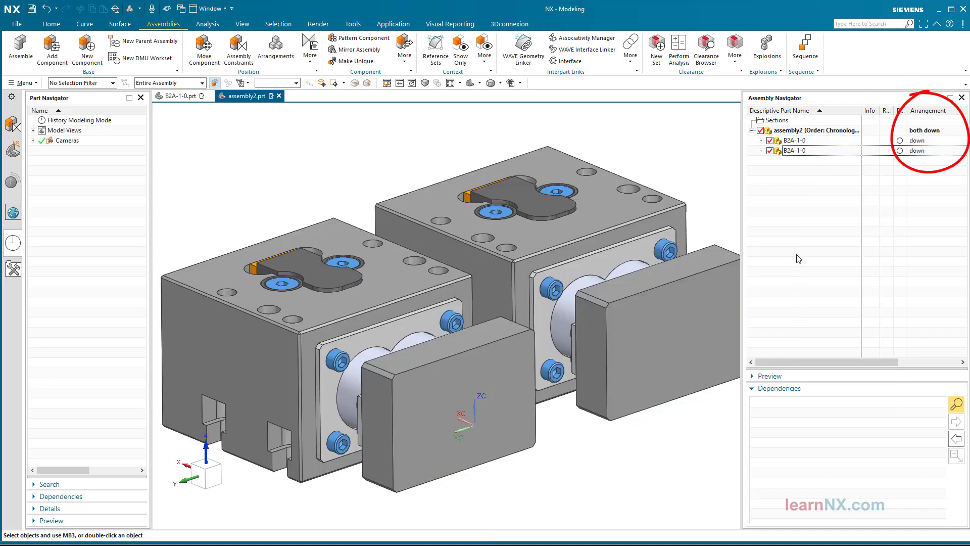
# - Activate the both up arrangement of assembly2 and close the Assembly Arrangements dialog
pyautogui.click(275, 50)
pyautogui.doubleClick(587, 145)
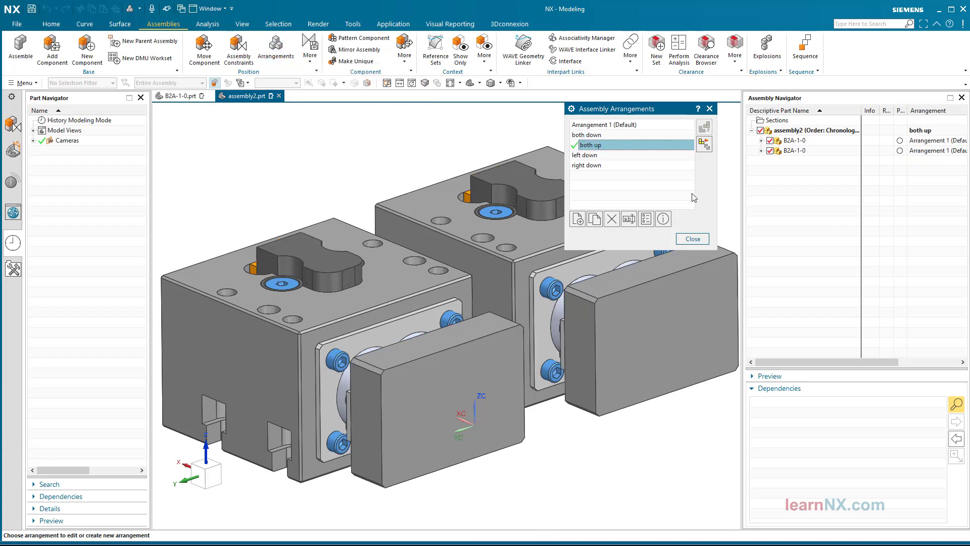
pyautogui.click(693, 238)
# - Set both B2A-1-0 components to their up arrangement
pyautogui.click(801, 141)
pyautogui.keyDown('ctrl'); pyautogui.click(805, 151); pyautogui.keyUp('ctrl')
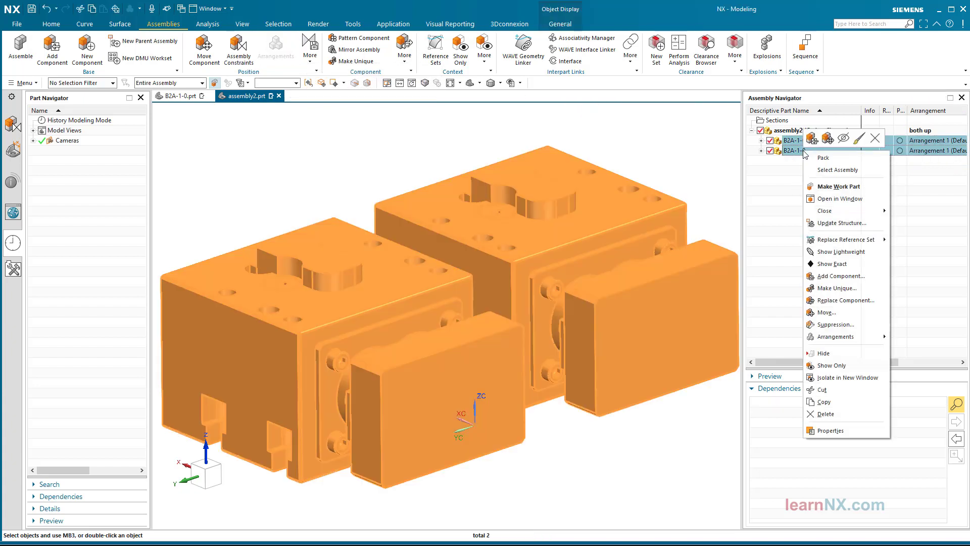
pyautogui.rightClick(806, 153)
pyautogui.moveTo(838, 336)
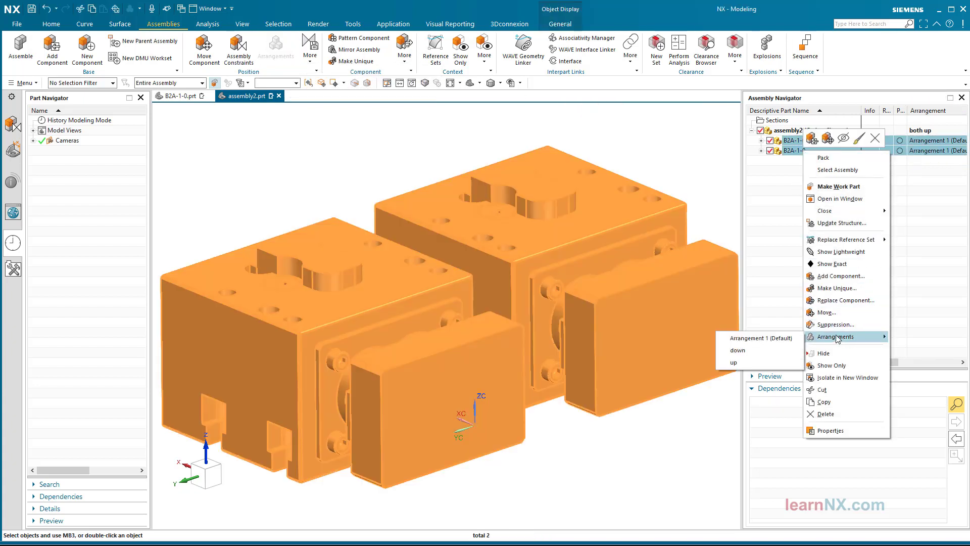
pyautogui.click(772, 363)
pyautogui.click(791, 221)
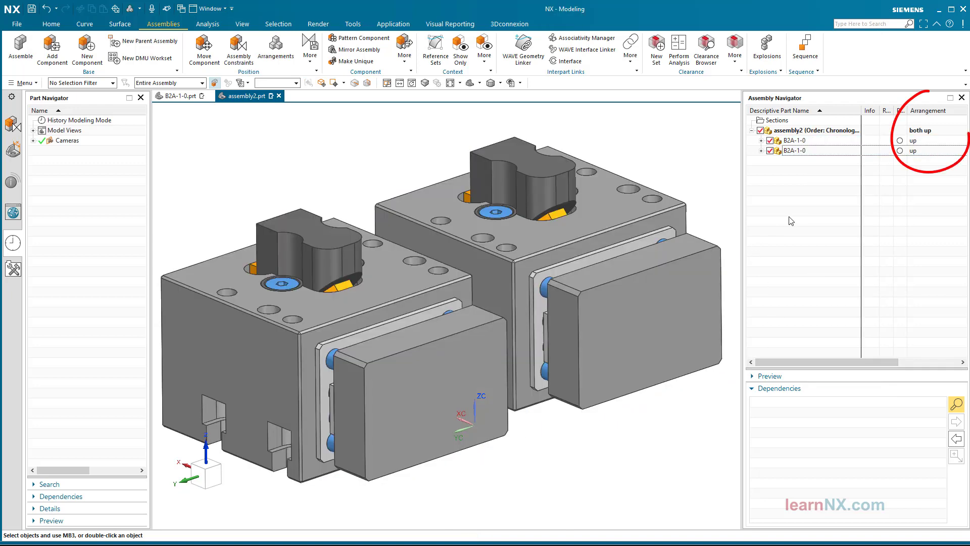
# - Activate the left down arrangement of assembly2 and close the Assembly Arrangements dialog
pyautogui.click(275, 49)
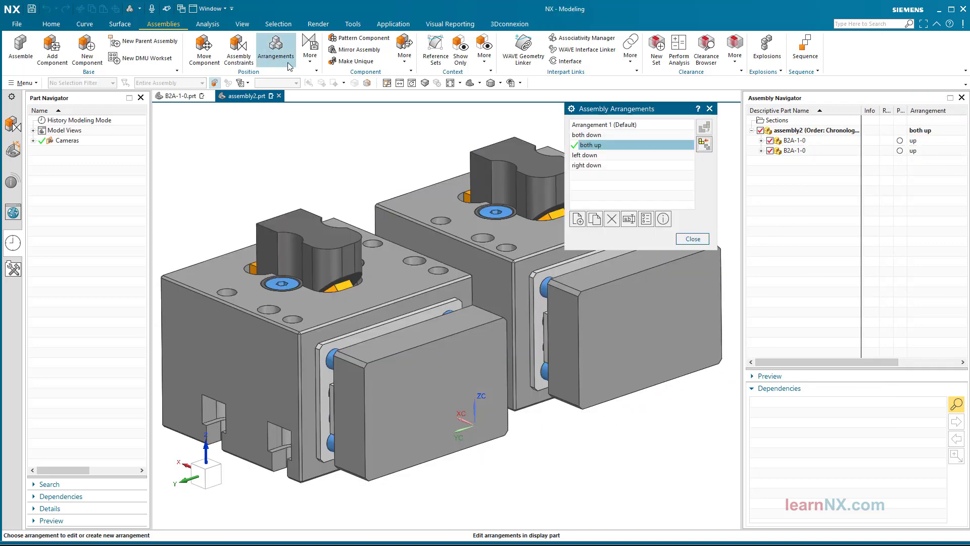
pyautogui.doubleClick(598, 157)
pyautogui.click(692, 239)
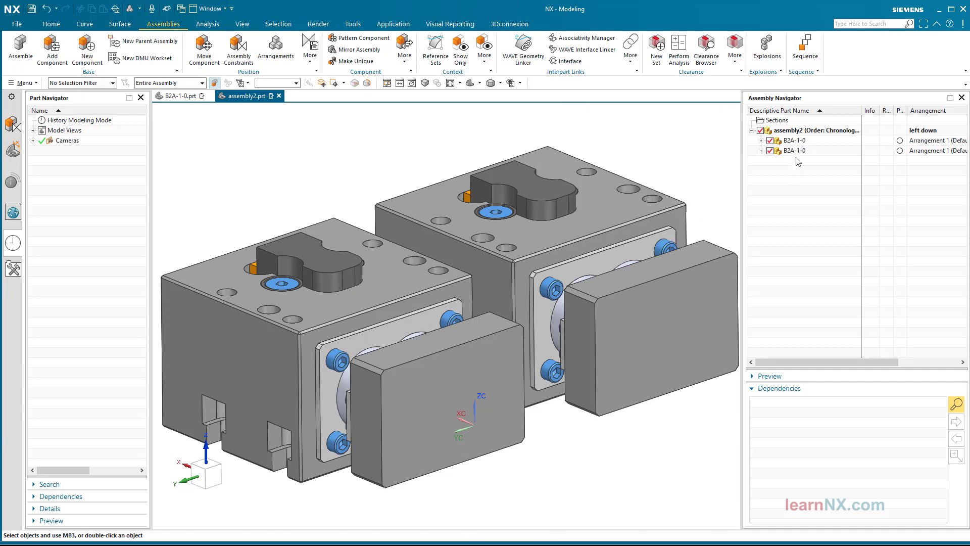
# - Set the first B2A-1-0 component to its down arrangement and the second one to up
pyautogui.click(799, 143)
pyautogui.rightClick(800, 143)
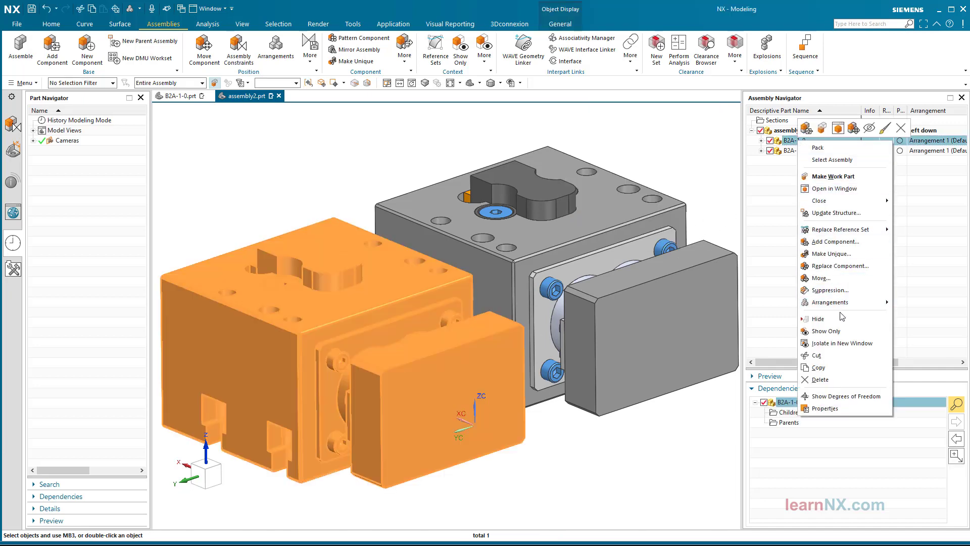
pyautogui.moveTo(843, 303)
pyautogui.click(777, 315)
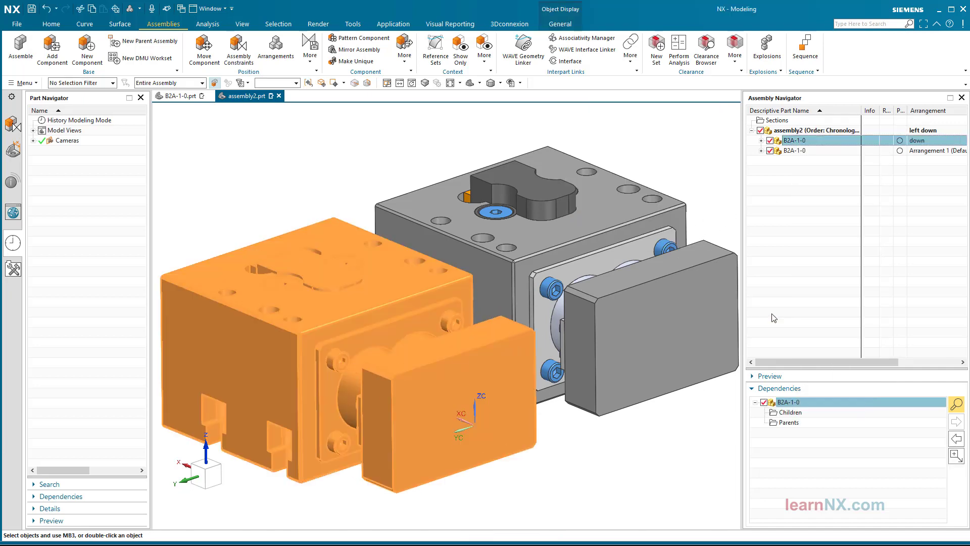
pyautogui.rightClick(801, 150)
pyautogui.moveTo(831, 313)
pyautogui.click(777, 327)
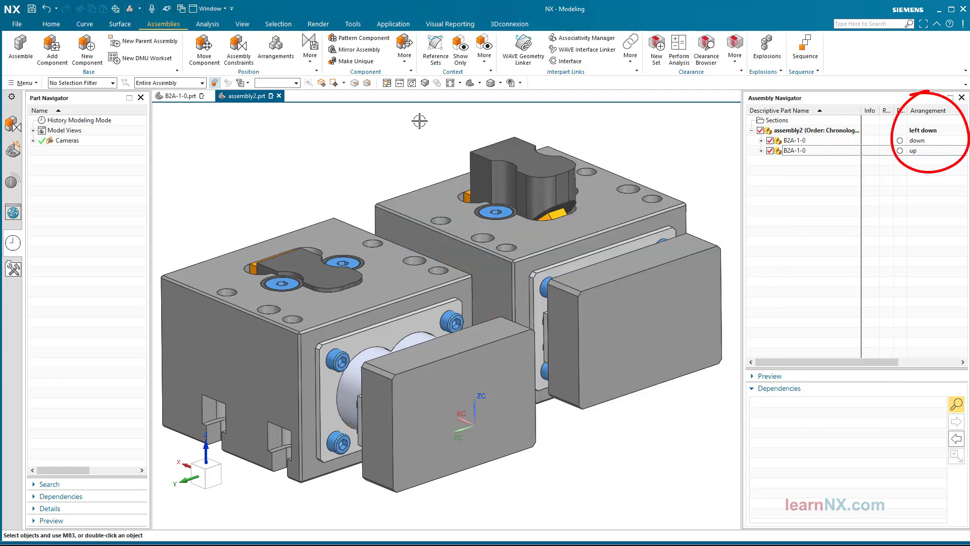
# - Activate the right down arrangement of assembly2 and close the Assembly Arrangements dialog
pyautogui.click(283, 55)
pyautogui.click(607, 166)
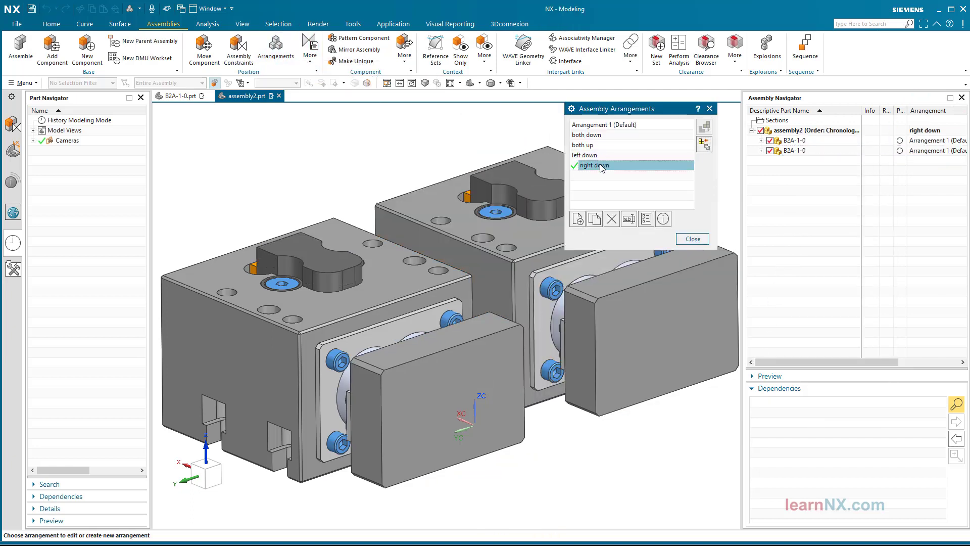
pyautogui.click(693, 239)
# - Set the second B2A-1-0 component to its down arrangement and the first one to up
pyautogui.rightClick(799, 152)
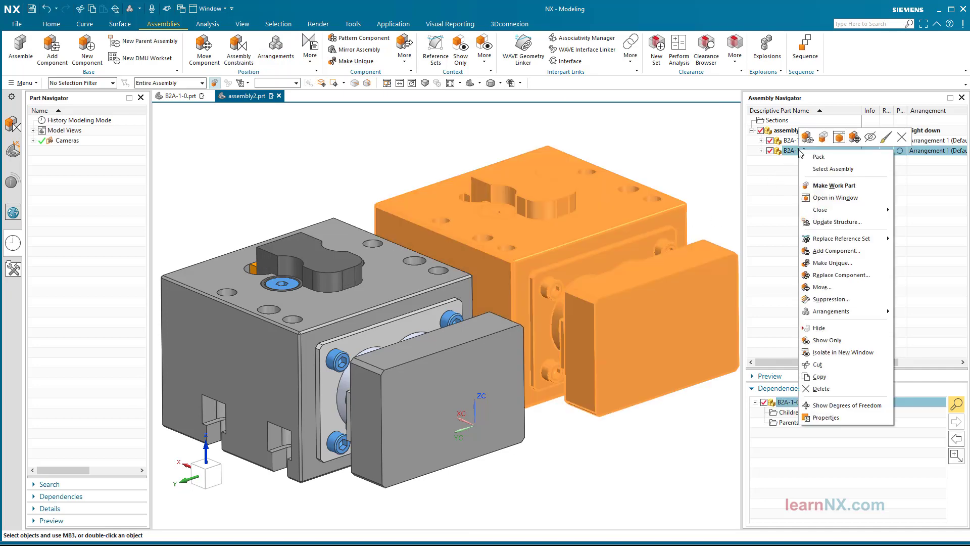
pyautogui.moveTo(831, 311)
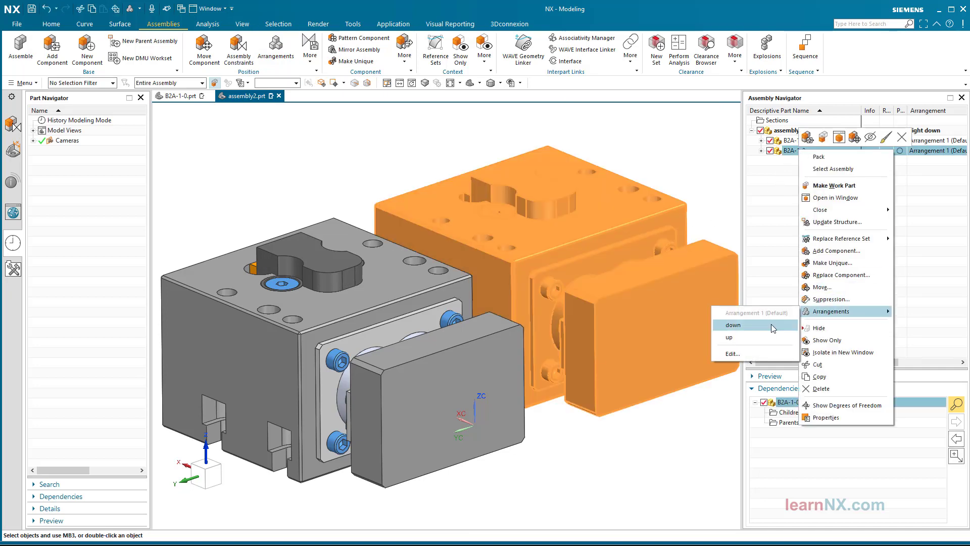
pyautogui.click(735, 325)
pyautogui.rightClick(799, 143)
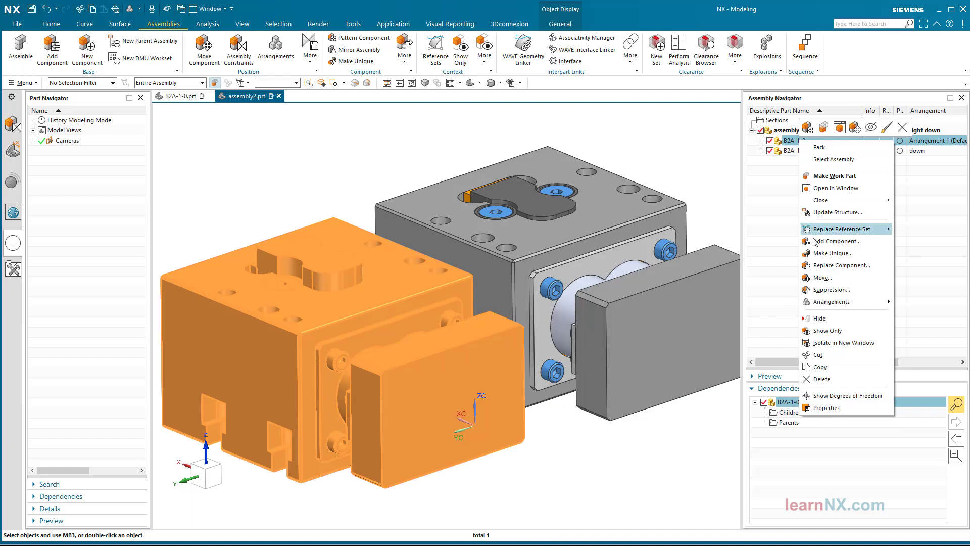
pyautogui.moveTo(831, 303)
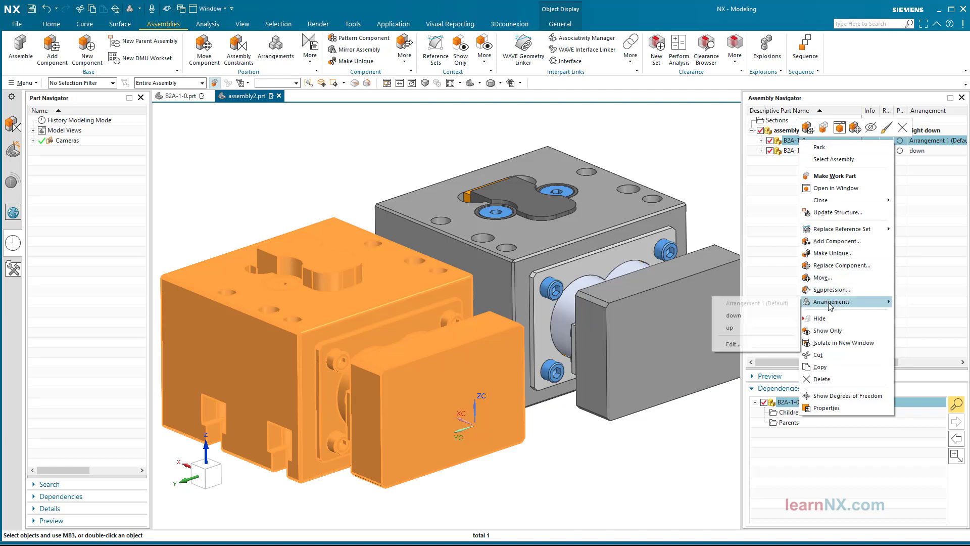
pyautogui.click(753, 327)
pyautogui.click(776, 306)
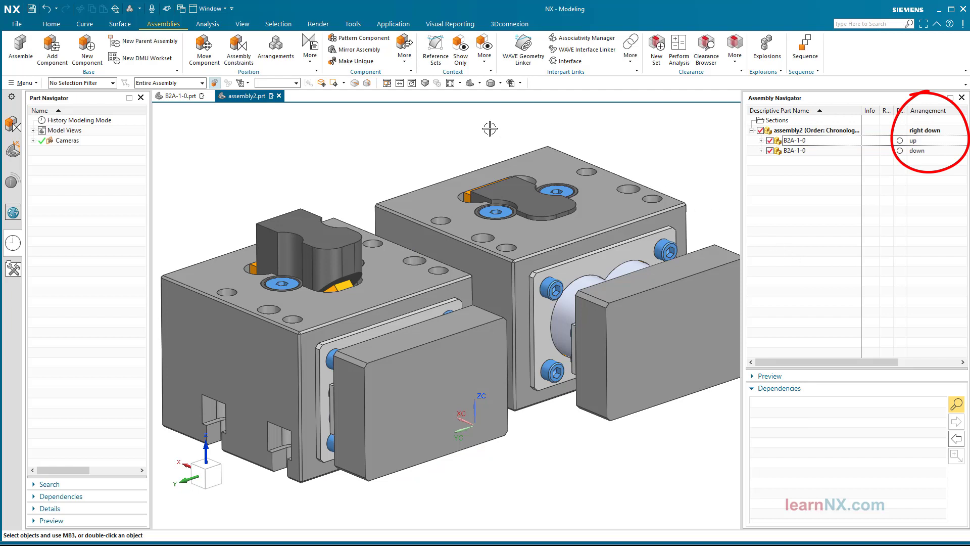
# - Check assembly2 by activating both down, both up, left down and right down in turn, and close the Assembly Arrangements dialog
pyautogui.click(291, 59)
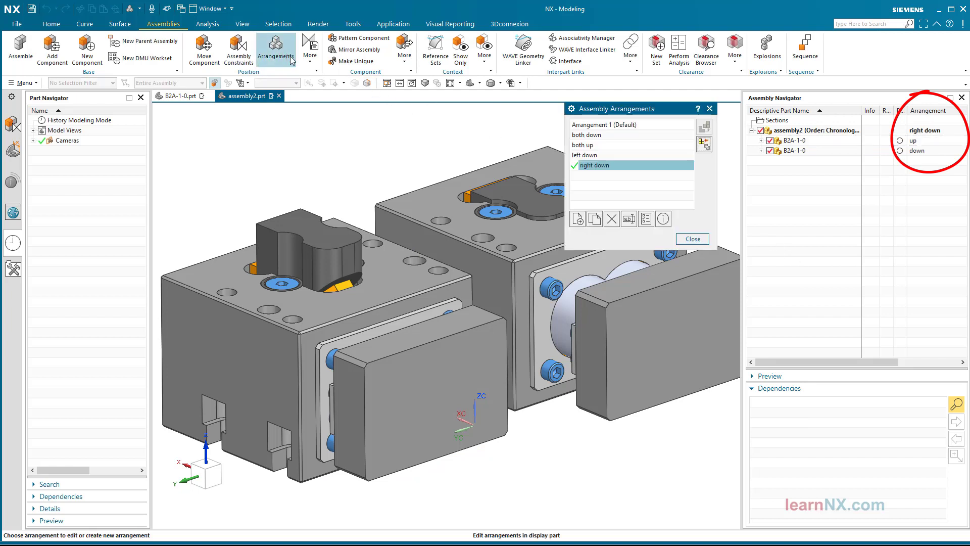
pyautogui.doubleClick(588, 136)
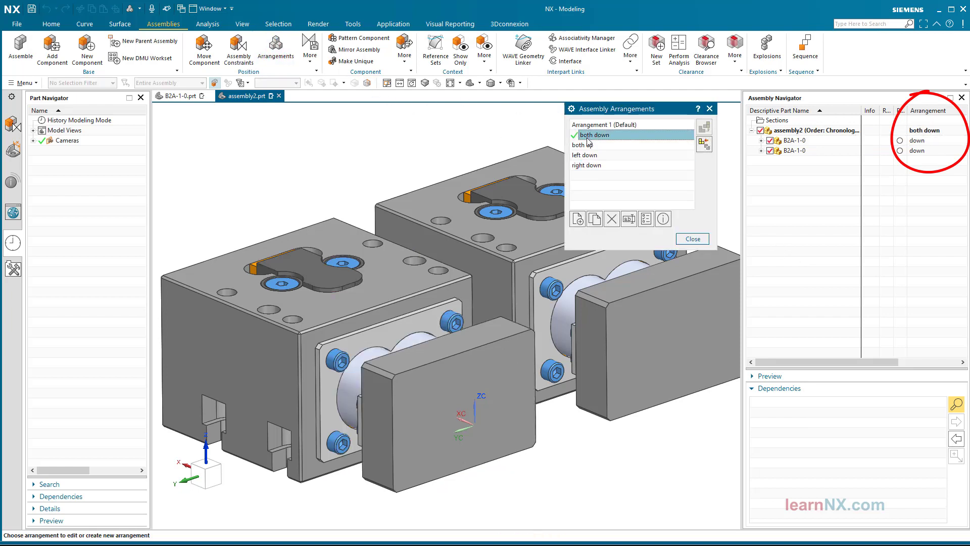
pyautogui.doubleClick(588, 145)
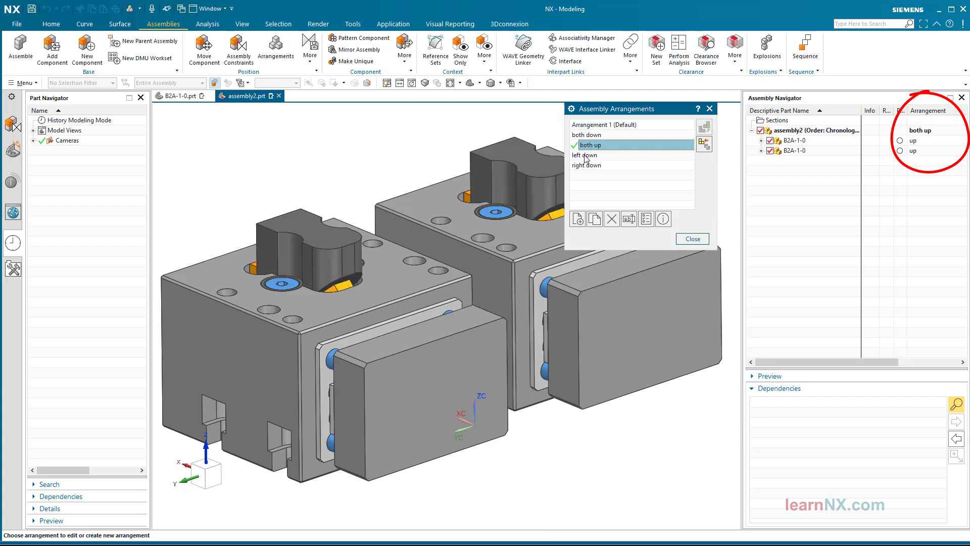
pyautogui.doubleClick(587, 156)
pyautogui.click(596, 169)
pyautogui.doubleClick(596, 167)
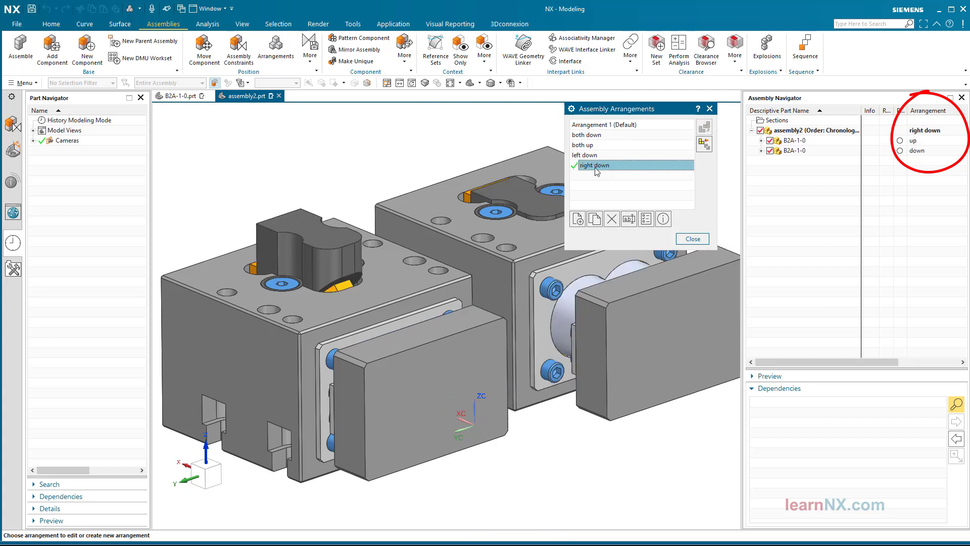
pyautogui.click(693, 238)
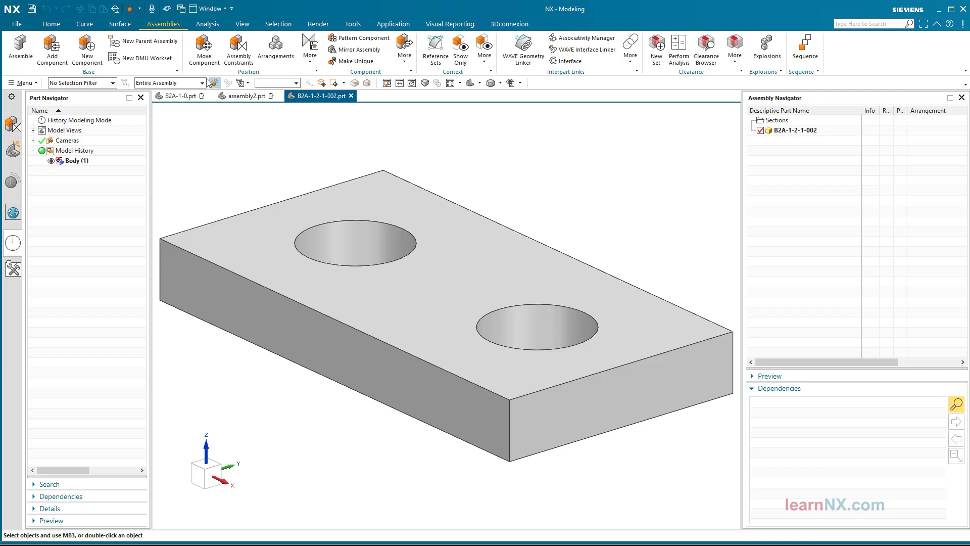
# - Create a new parent assembly for B2A-1-2-1-002 and add two arrangements to it named "top left" and "bottom right"
pyautogui.click(160, 41)
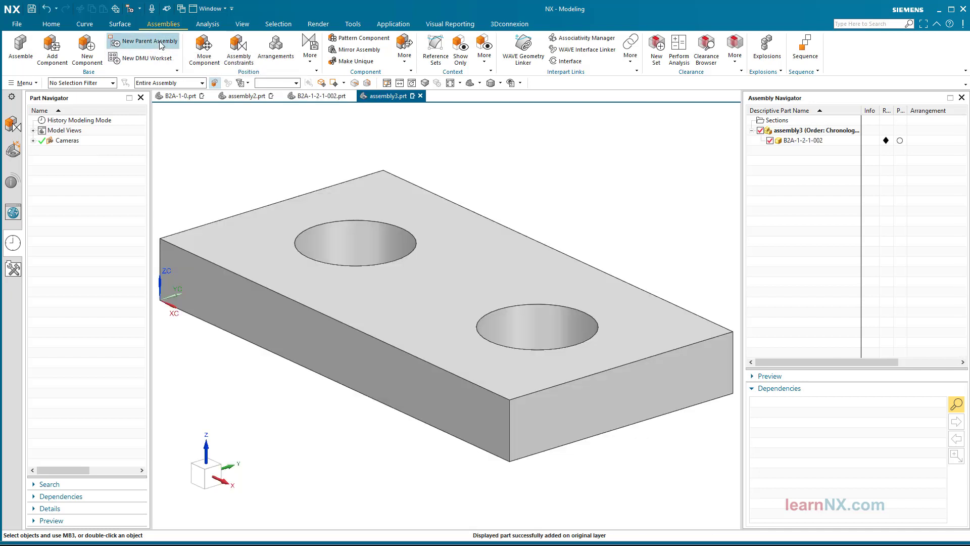
pyautogui.click(277, 51)
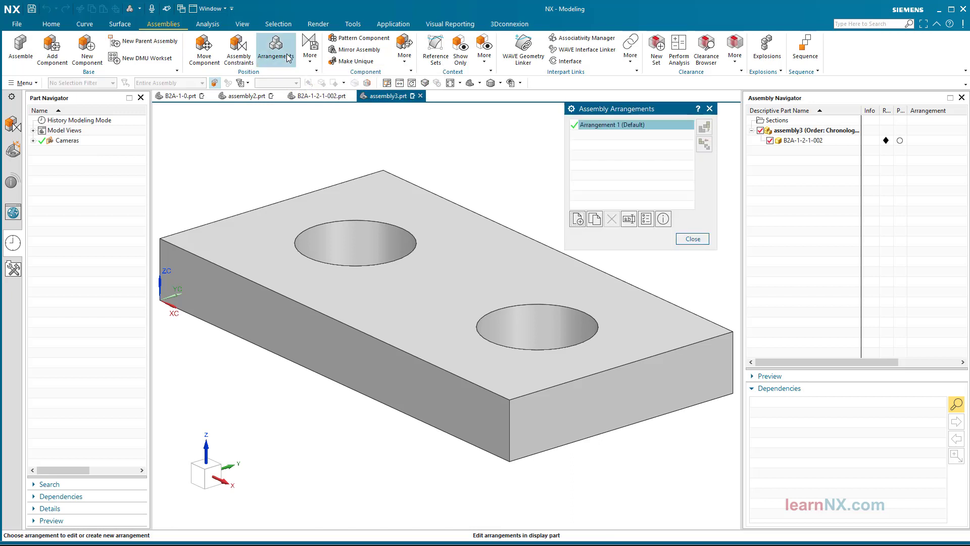
pyautogui.click(578, 219)
pyautogui.write('top left')
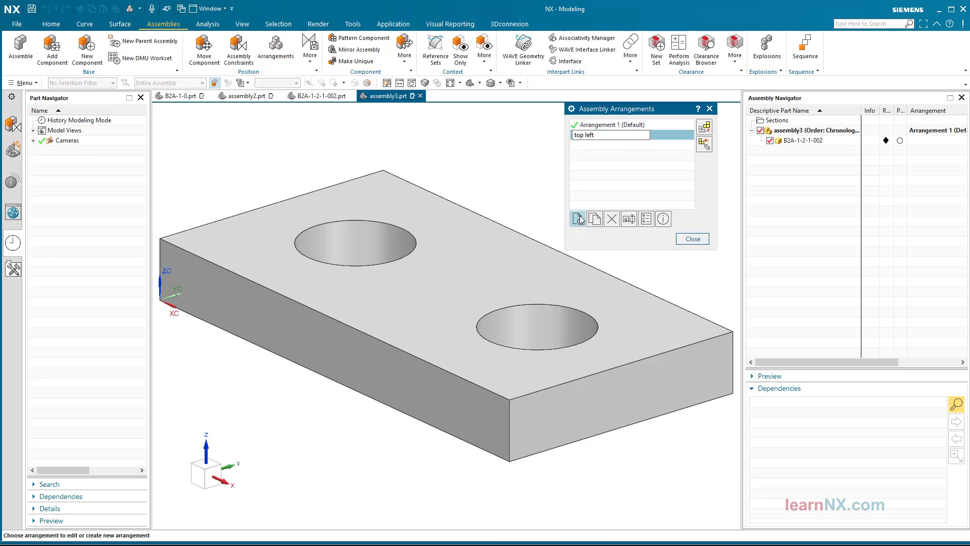
pyautogui.click(577, 218)
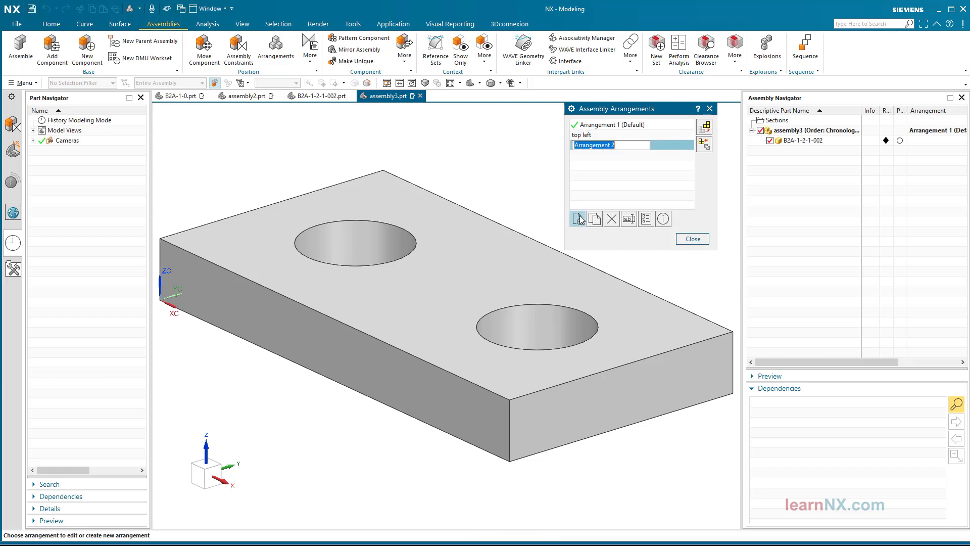
pyautogui.write('bottom right')
pyautogui.press('Return')
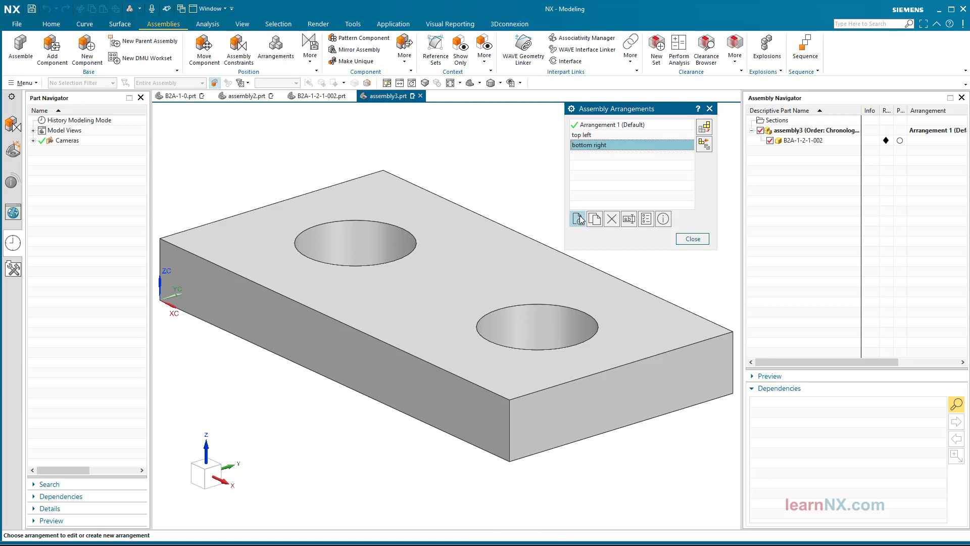
pyautogui.click(705, 241)
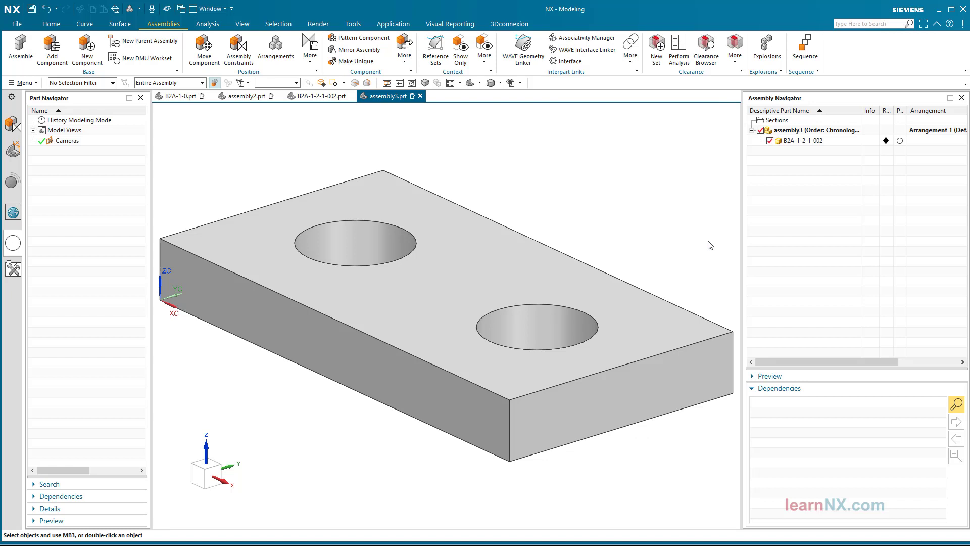
# - Apply a Fix assembly constraint to B2A-1-2-1-002 with Arrangements set to Use Component Properties
pyautogui.click(235, 50)
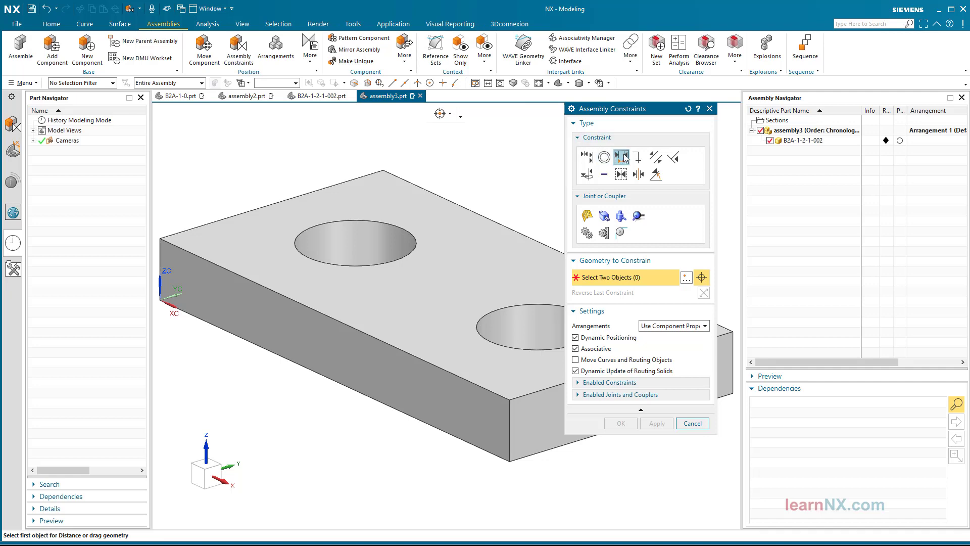
pyautogui.click(639, 159)
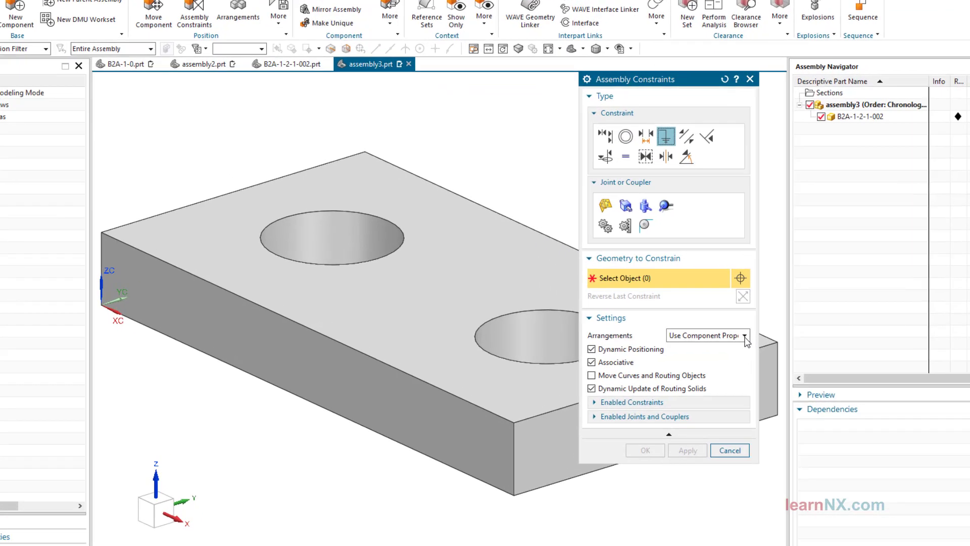
pyautogui.click(705, 328)
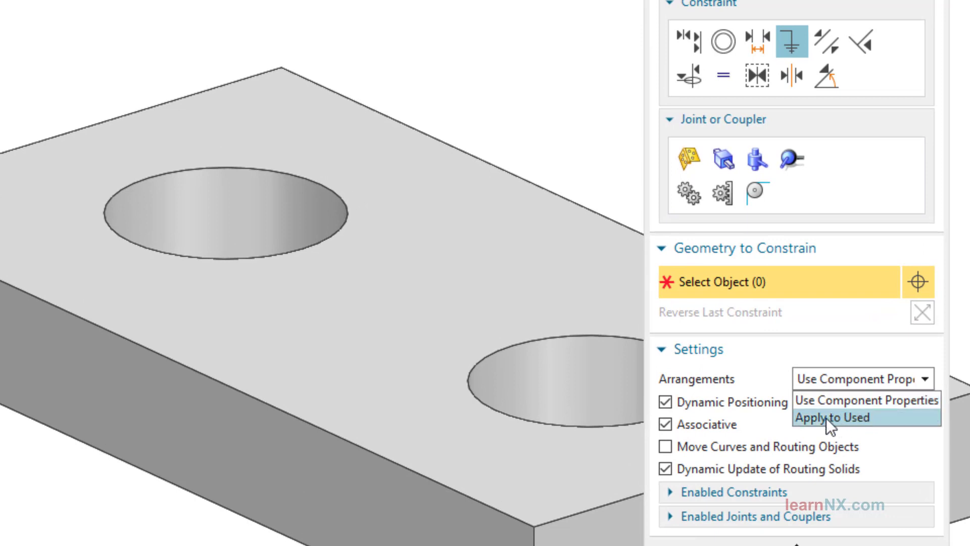
pyautogui.click(872, 400)
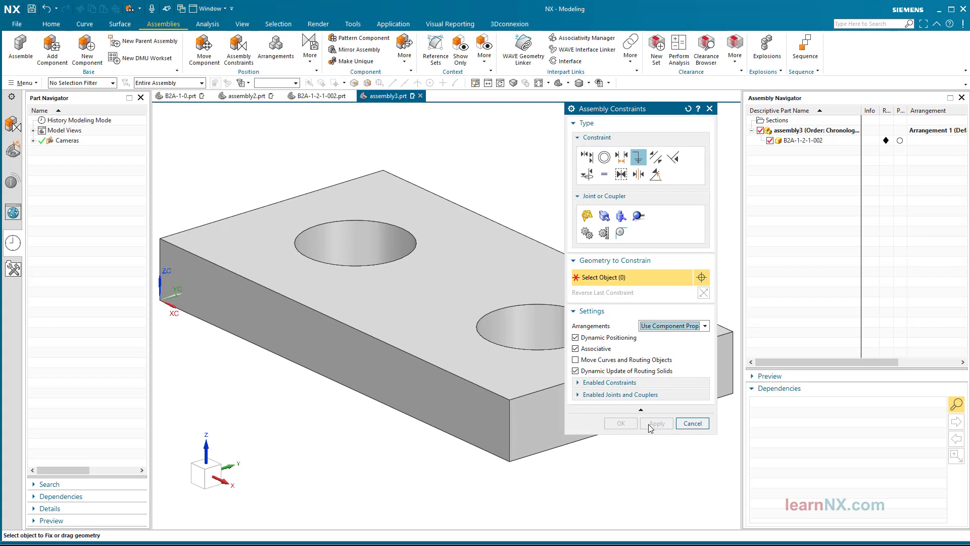
pyautogui.click(395, 184)
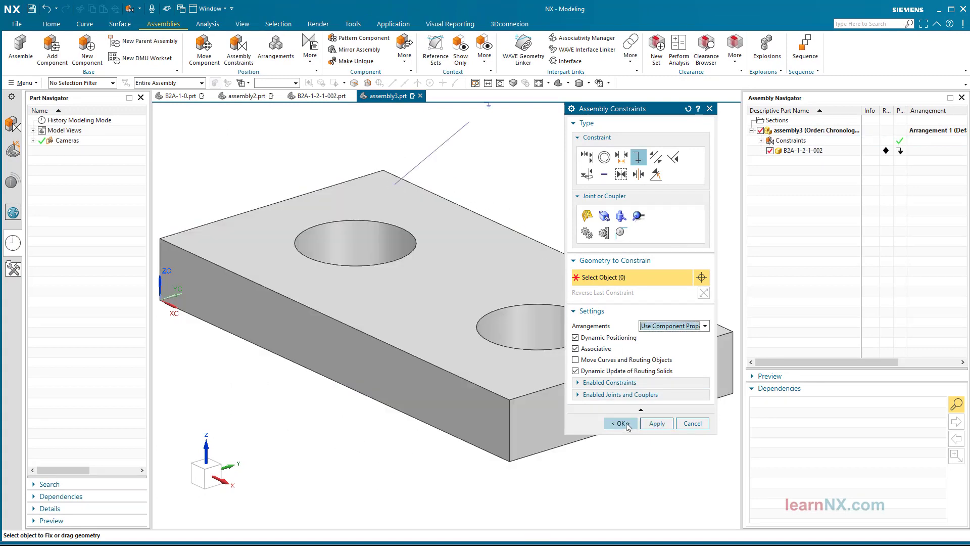
pyautogui.click(621, 423)
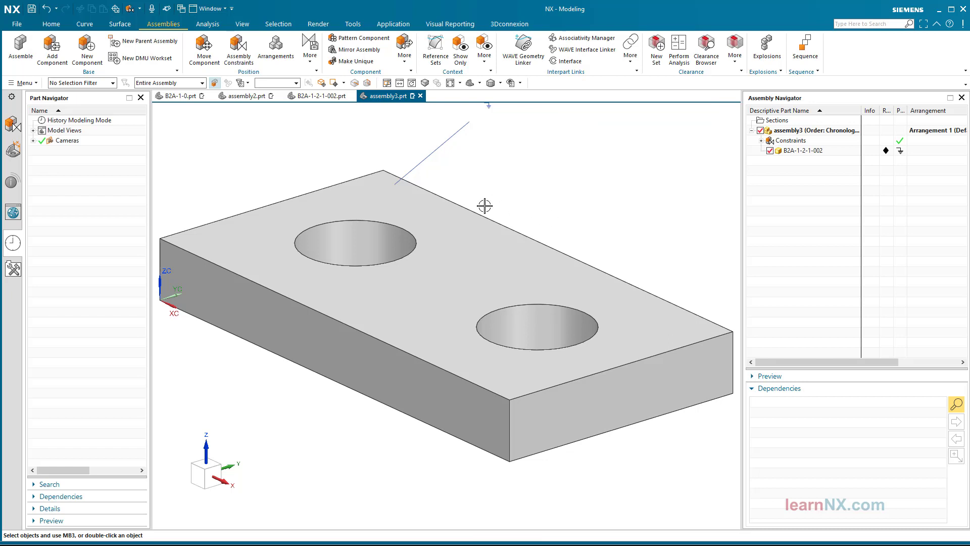
# - Add the loaded part ISO4017-M05x08 to assembly3 at the absolute work part location
pyautogui.click(55, 50)
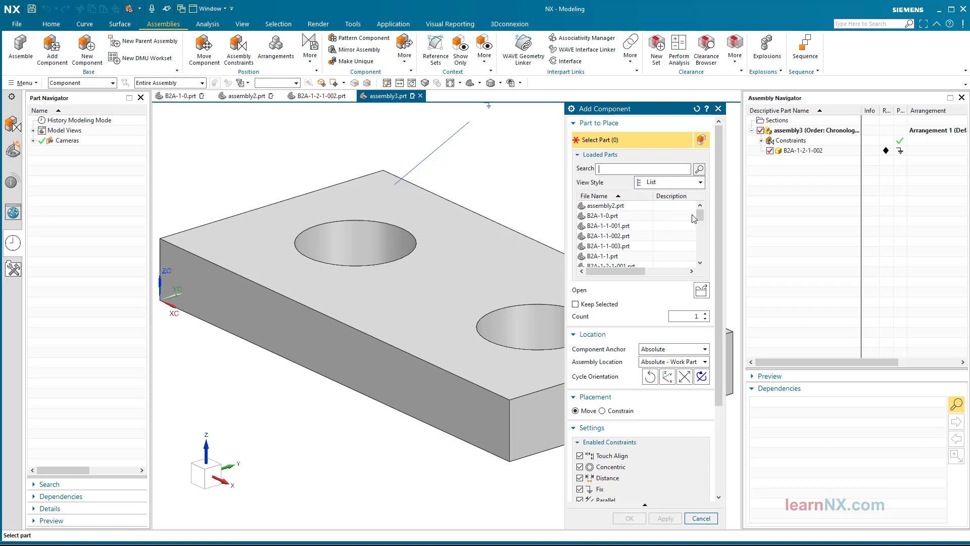
pyautogui.moveTo(699, 217); pyautogui.dragTo(697, 244)
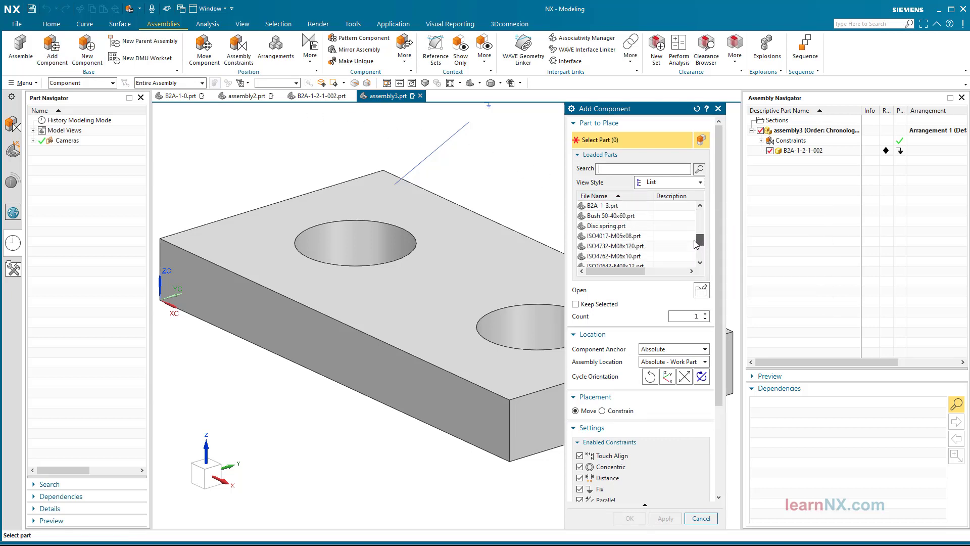
pyautogui.click(618, 239)
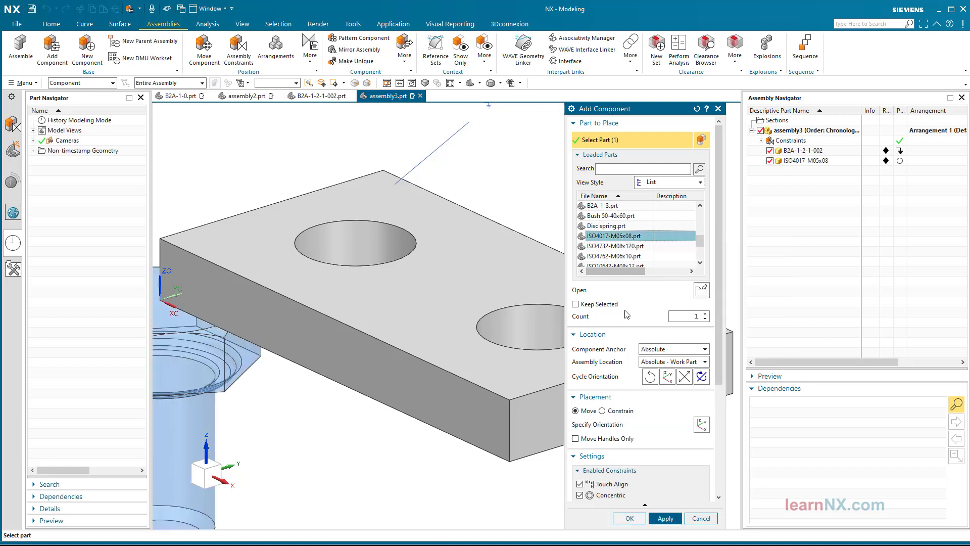
pyautogui.click(628, 519)
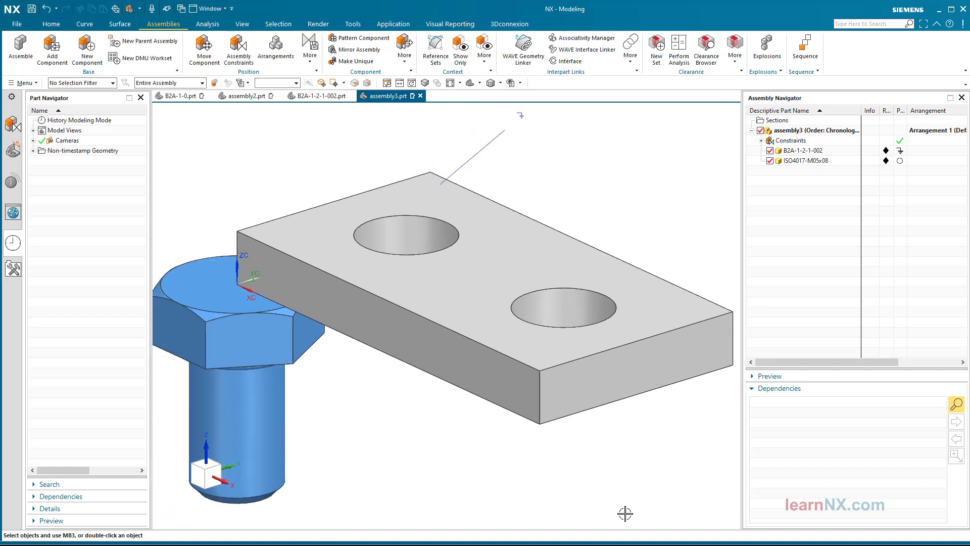
# - Activate the bottom right arrangement of assembly3 and close the Assembly Arrangements dialog
pyautogui.click(275, 55)
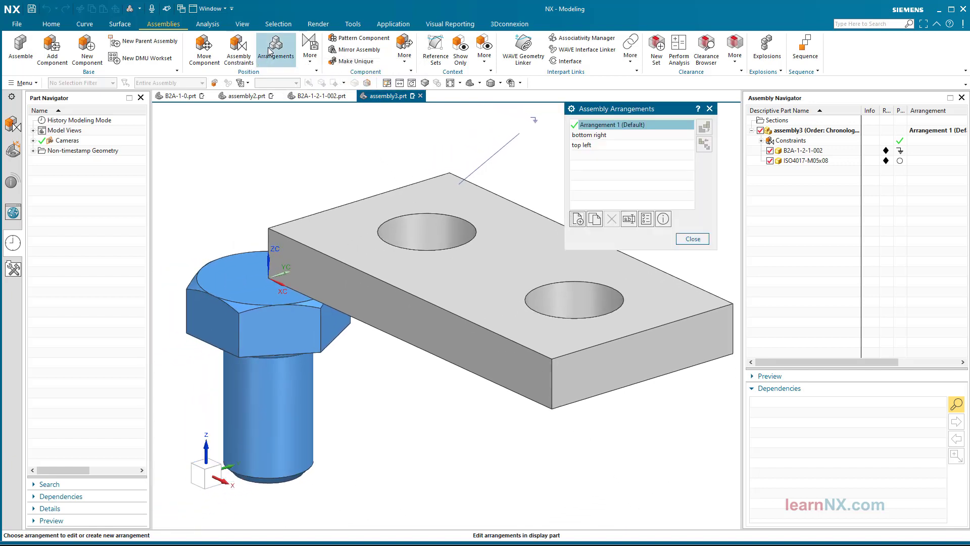
pyautogui.doubleClick(601, 136)
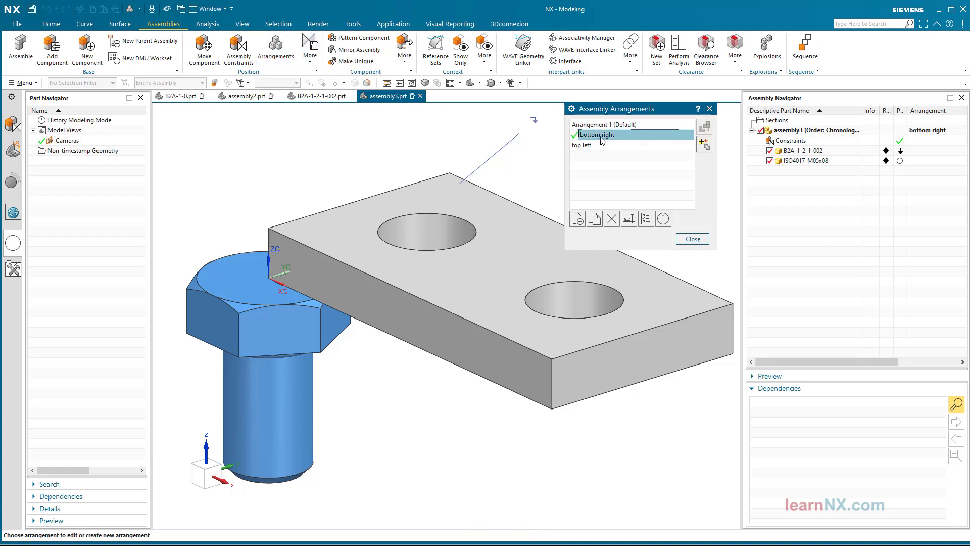
pyautogui.click(695, 239)
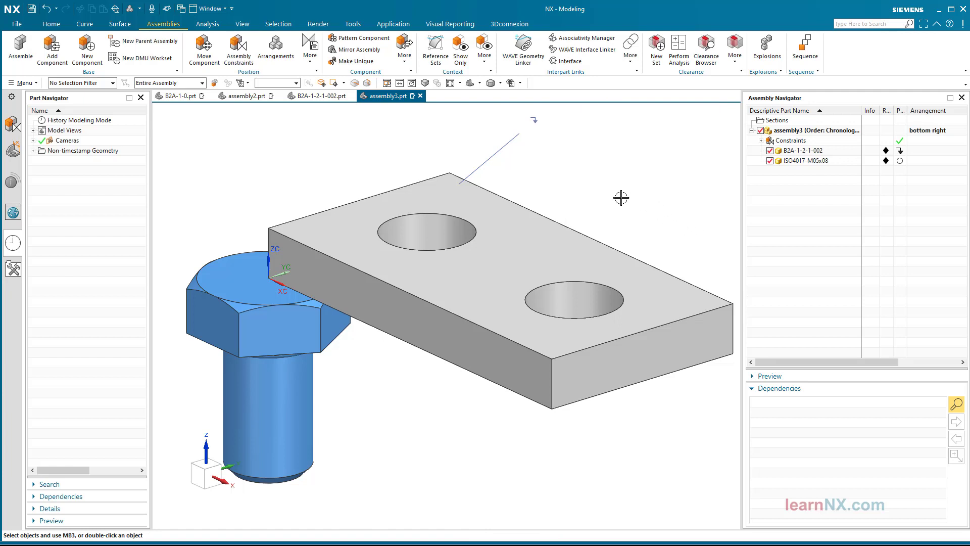
# - Align/Lock the bolt's under-head edge to the bottom edge of the plate hole farther from the origin, using Apply to Used, and reverse the constraint
pyautogui.click(241, 51)
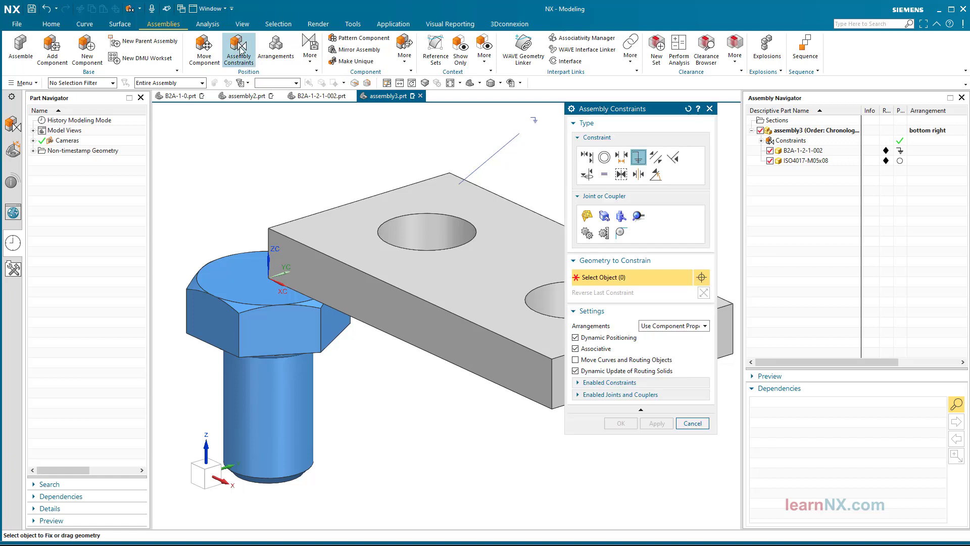
pyautogui.click(587, 176)
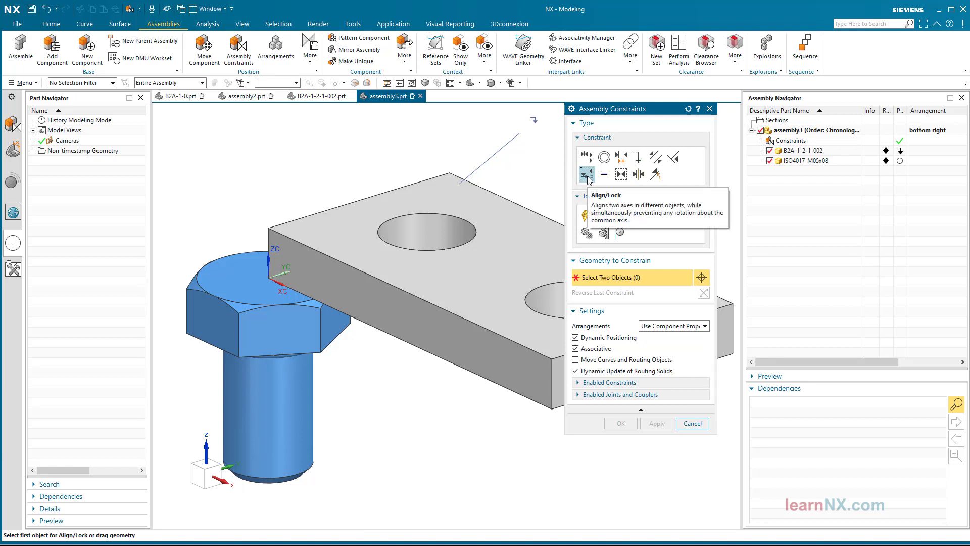
pyautogui.click(677, 328)
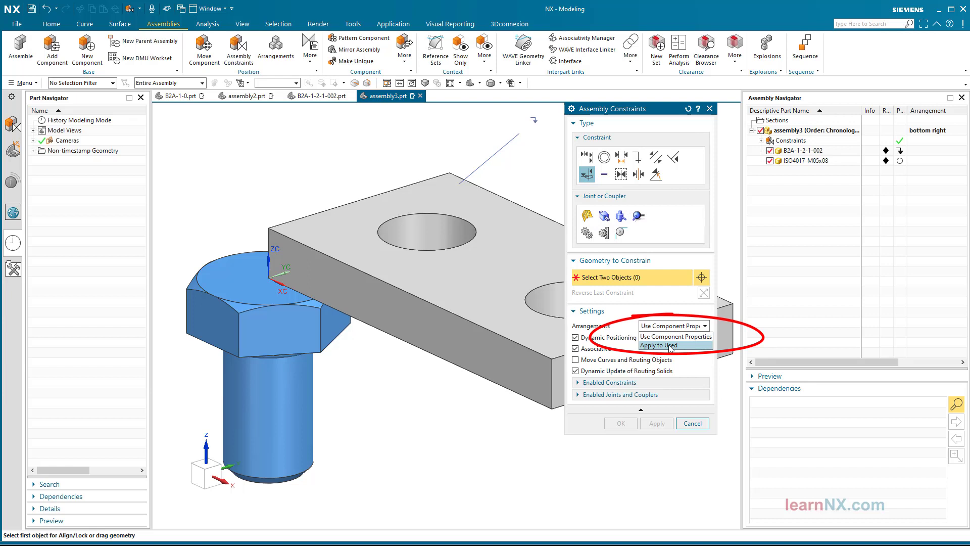
pyautogui.click(671, 345)
pyautogui.moveTo(461, 414); pyautogui.dragTo(476, 271, button='middle')
pyautogui.scroll(3, 287, 391)
pyautogui.click(284, 369)
pyautogui.scroll(-2, 284, 370)
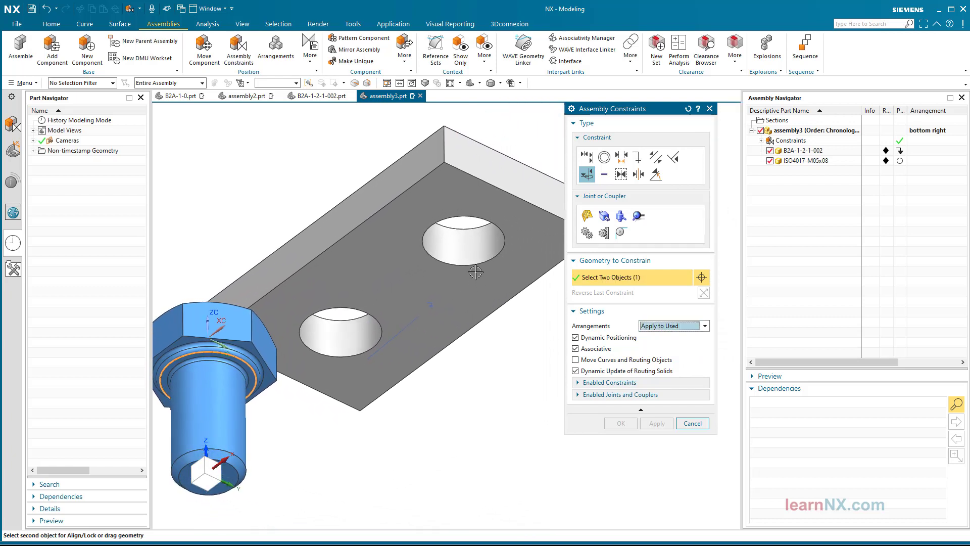
pyautogui.click(473, 266)
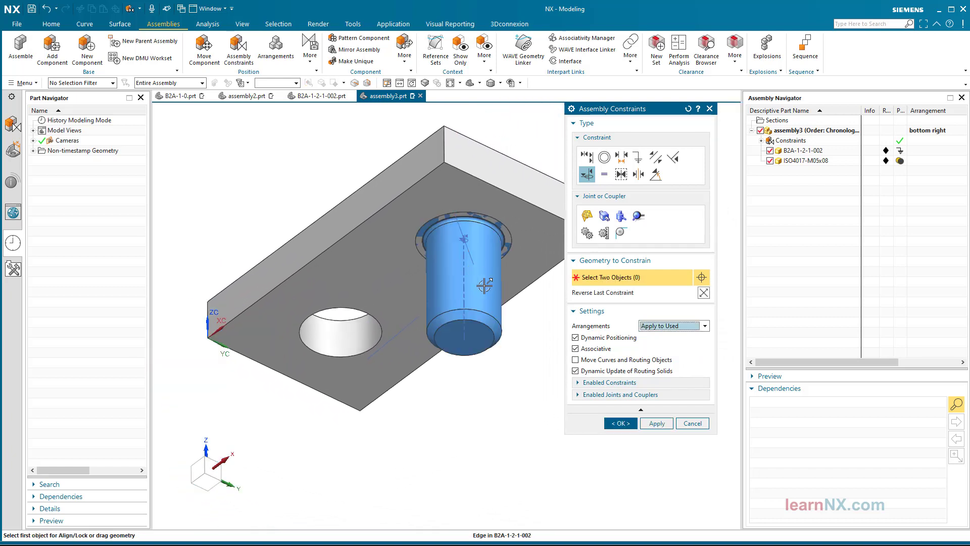
pyautogui.click(703, 292)
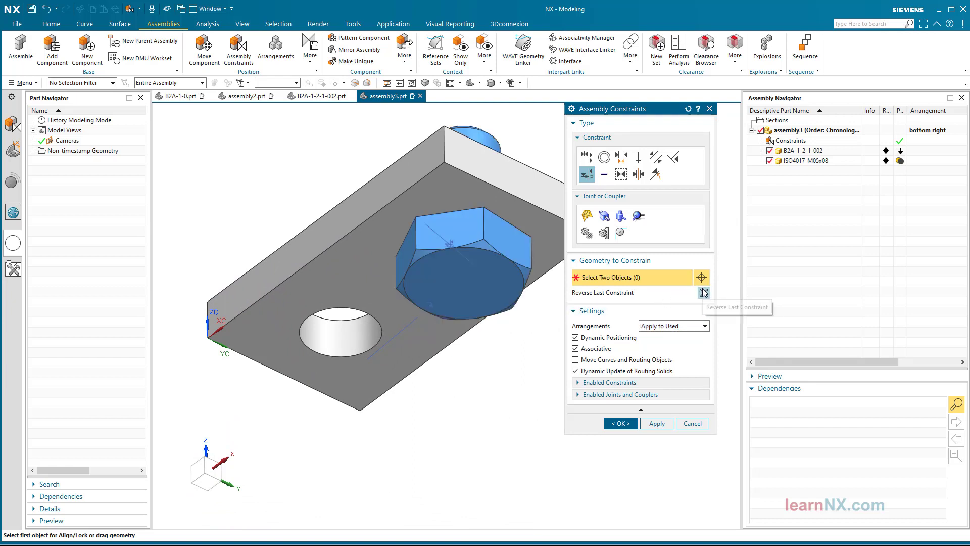
pyautogui.click(620, 423)
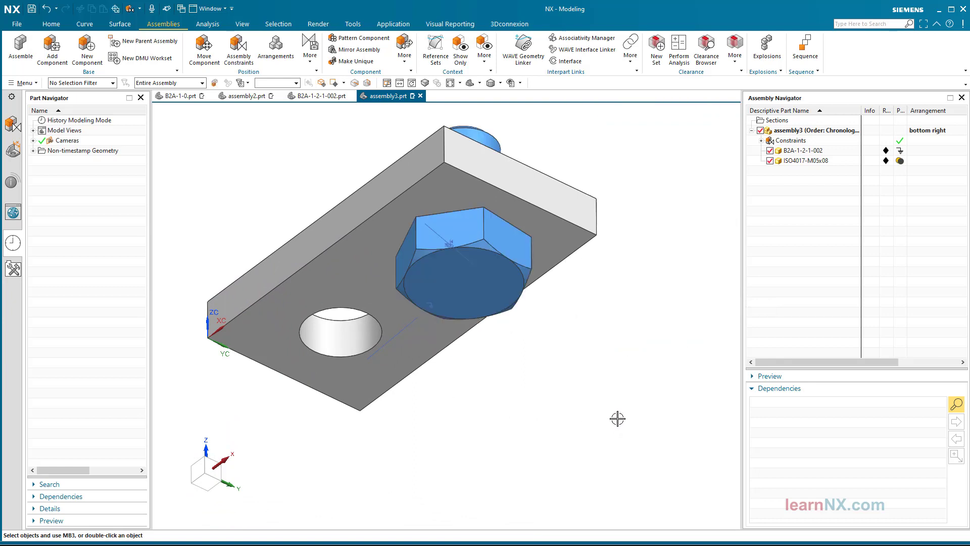
pyautogui.moveTo(617, 418); pyautogui.dragTo(669, 386, button='middle')
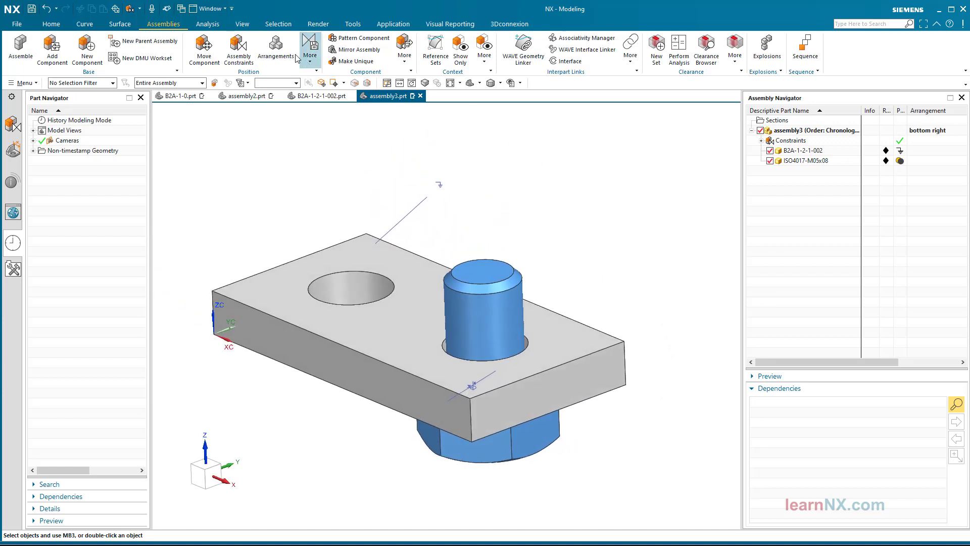
# - Activate the top left arrangement of assembly3 and close the Assembly Arrangements dialog
pyautogui.click(276, 48)
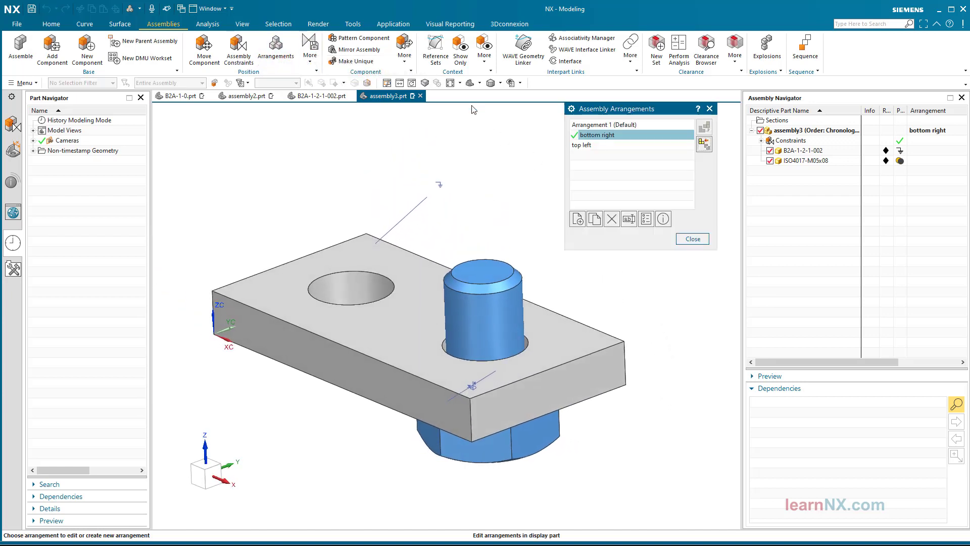
pyautogui.doubleClick(582, 145)
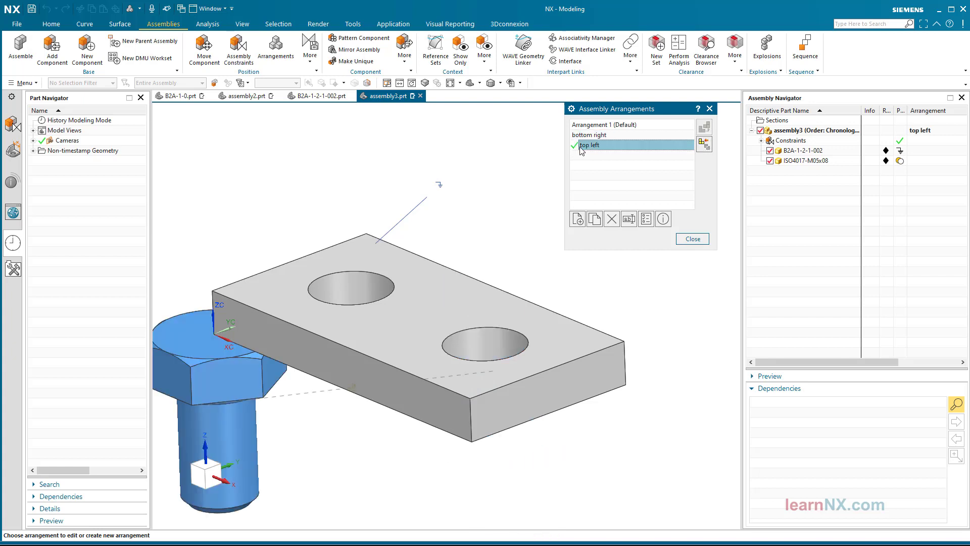
pyautogui.click(693, 237)
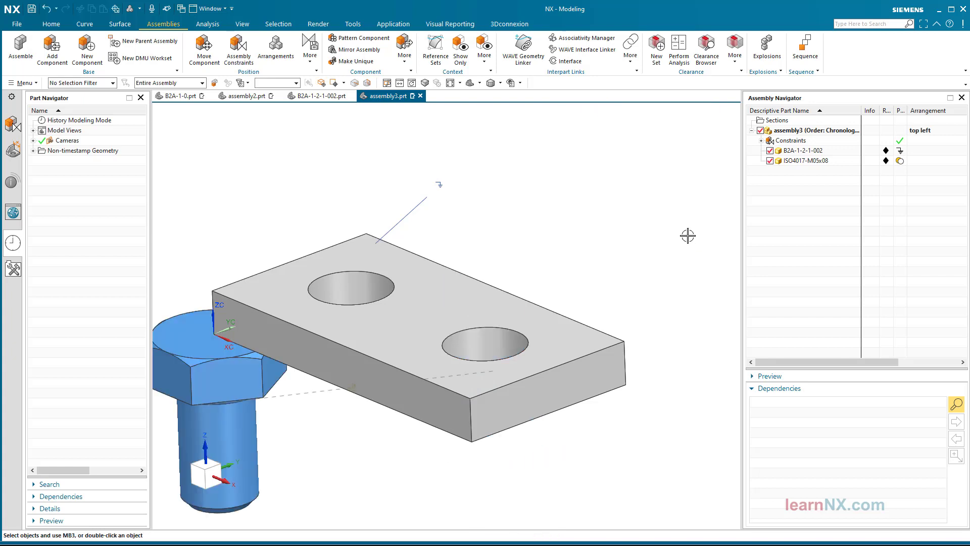
# - Align/Lock the bolt's under-head edge to the top edge of the plate hole nearer the origin, using Apply to Used
pyautogui.click(239, 53)
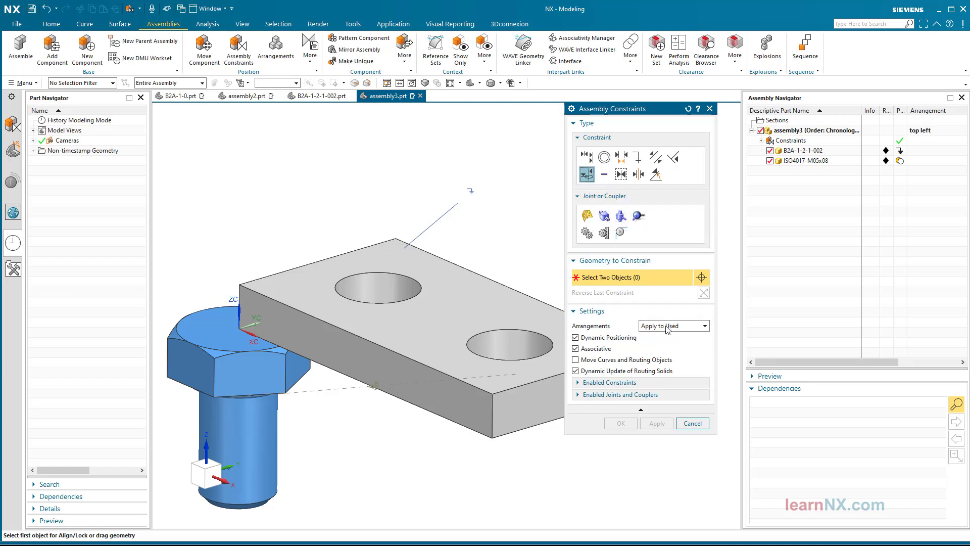
pyautogui.moveTo(454, 374); pyautogui.dragTo(272, 378, button='middle')
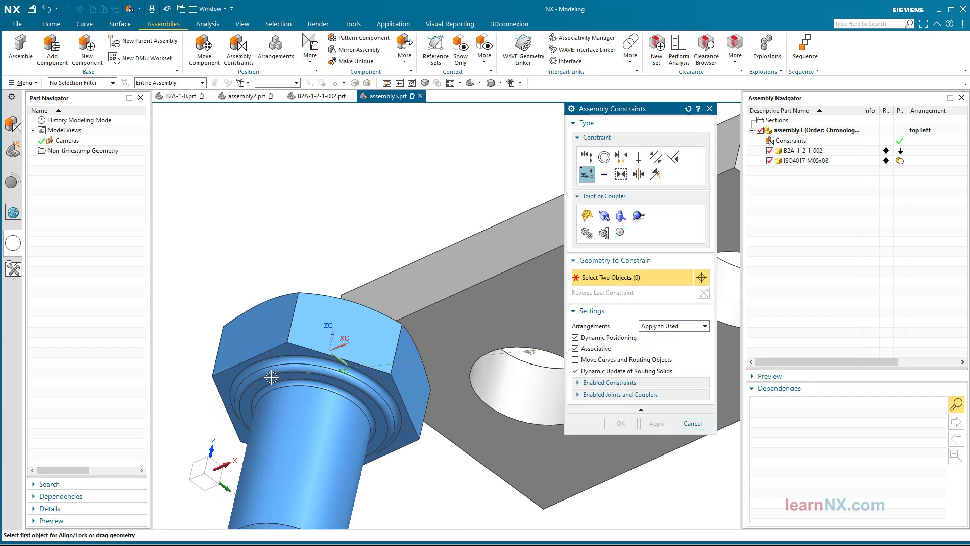
pyautogui.click(272, 377)
pyautogui.press('Home')
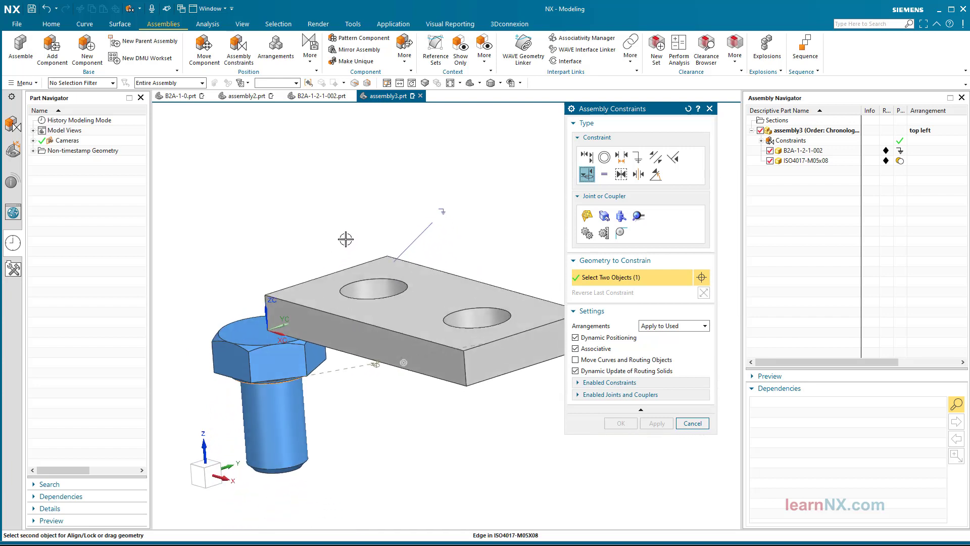
pyautogui.click(354, 277)
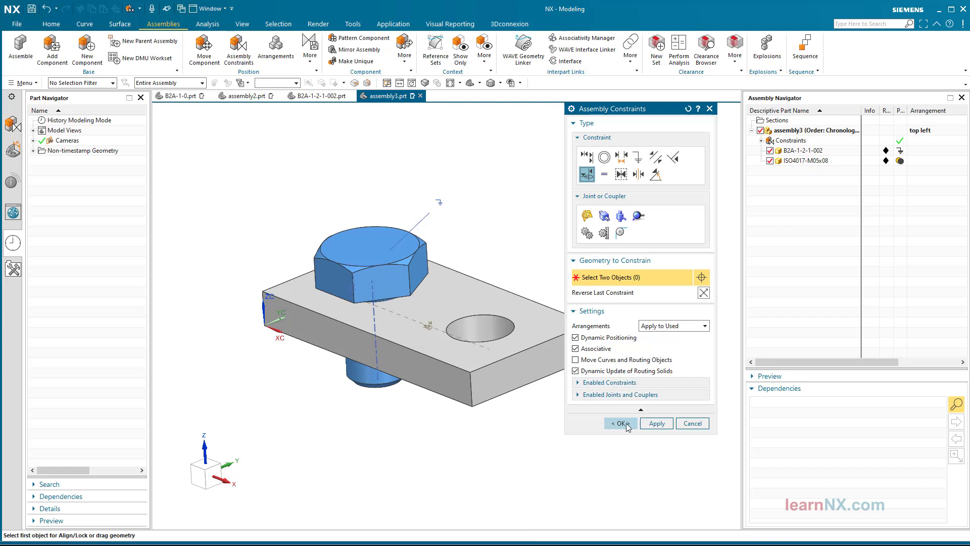
pyautogui.click(621, 423)
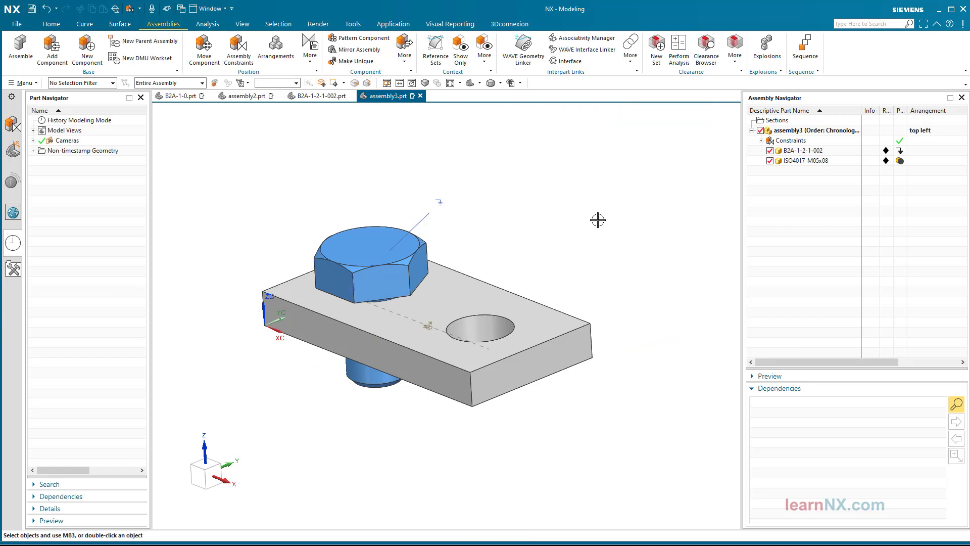
# - Check assembly3 by activating the bottom right and top left arrangements in turn, and close the Assembly Arrangements dialog
pyautogui.click(277, 54)
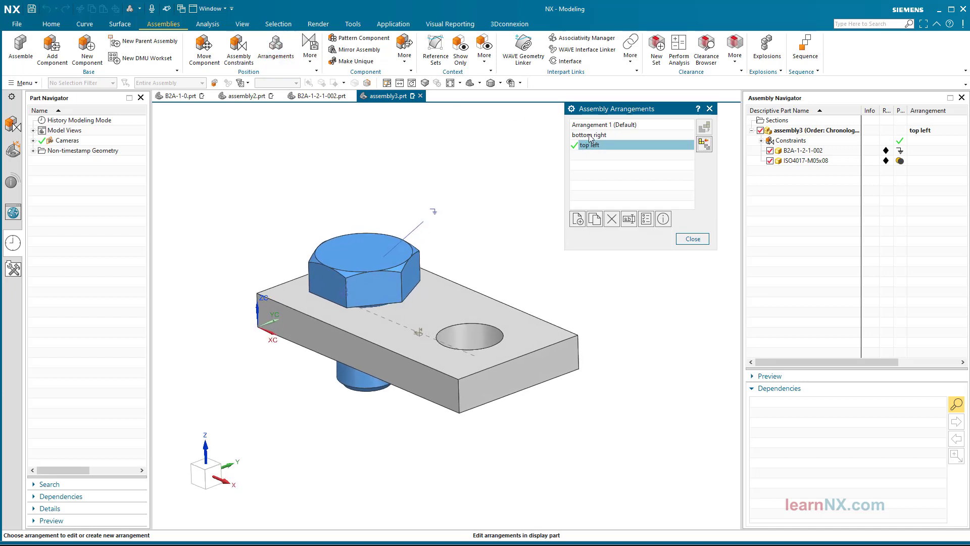
pyautogui.doubleClick(590, 135)
pyautogui.doubleClick(589, 145)
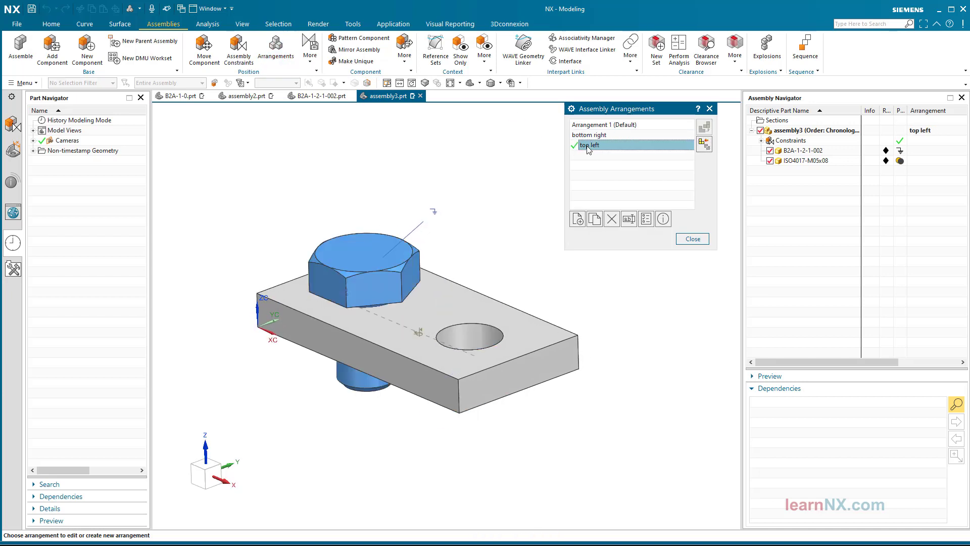
pyautogui.click(706, 239)
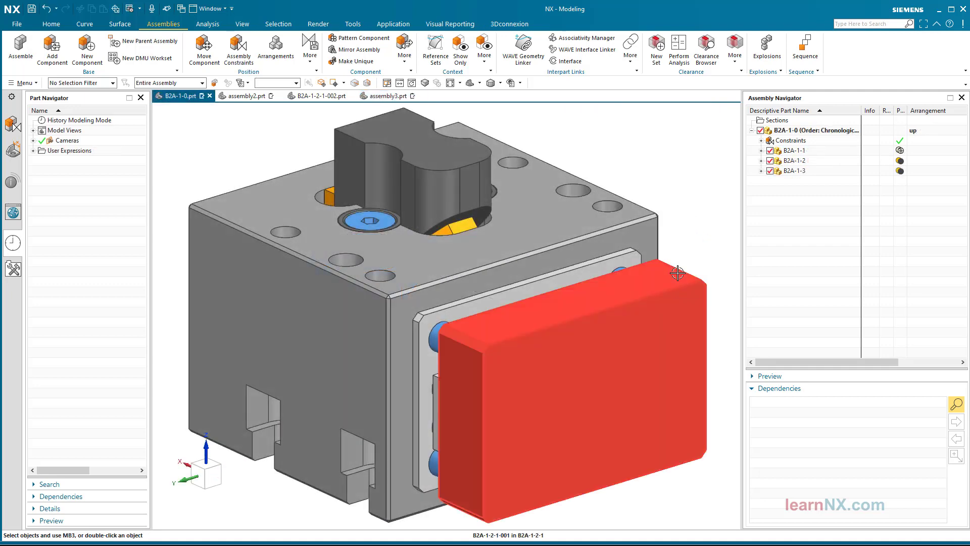
# - Expand B2A-1-2 in the B2A-1-0 assembly and highlight subassembly B2A-1-2-1 to locate it in the model
pyautogui.click(761, 162)
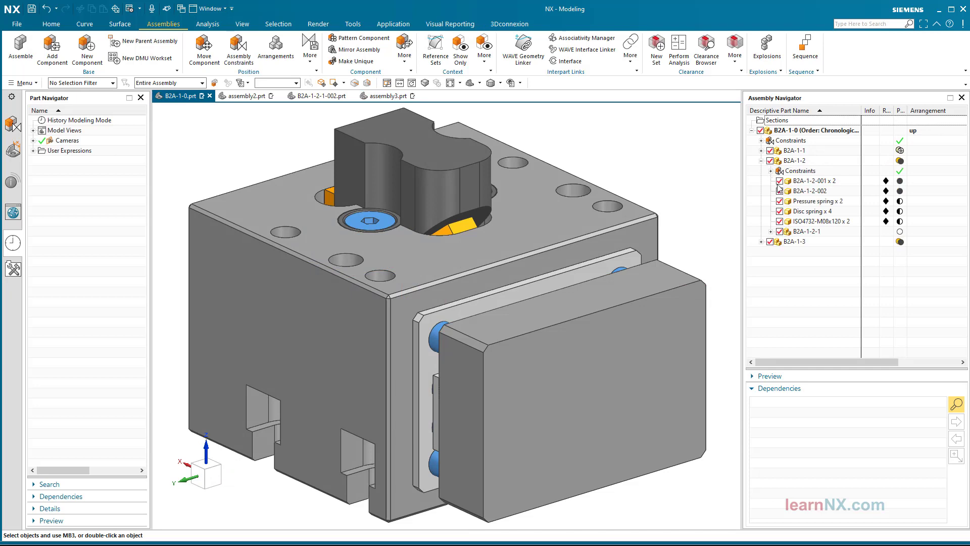
pyautogui.click(807, 232)
pyautogui.moveTo(677, 205); pyautogui.dragTo(675, 177, button='middle')
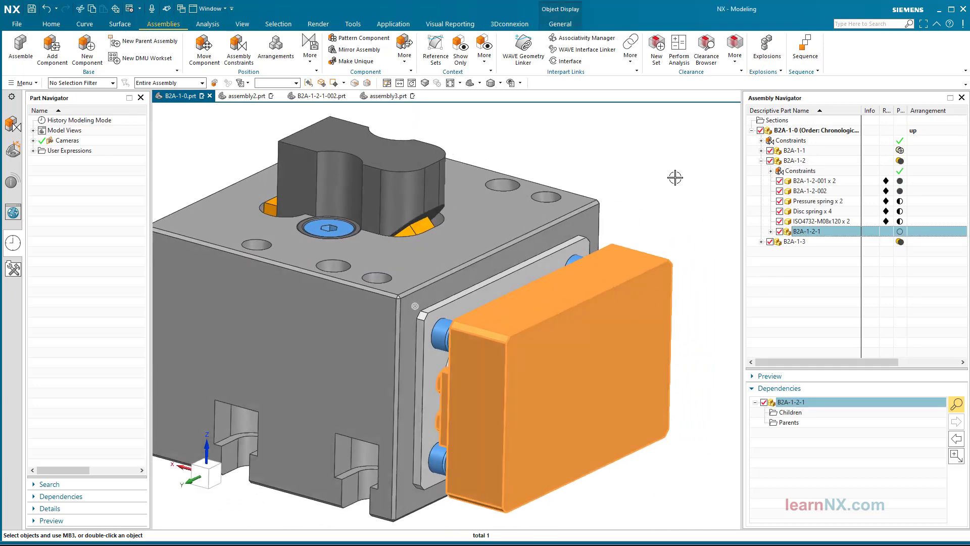
pyautogui.click(822, 275)
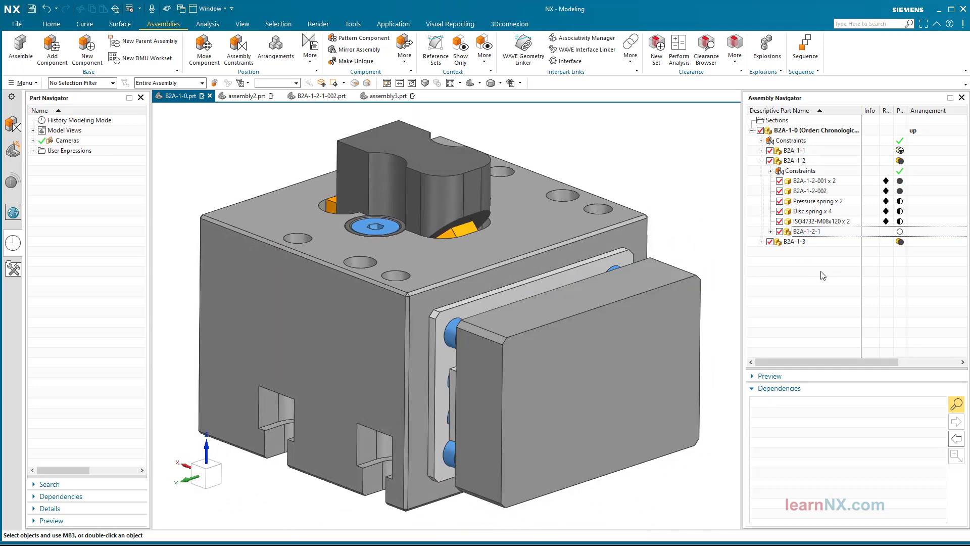
# - Make B2A-1-2 the work part and create a new assembly arrangement named "without spare parts" in it
pyautogui.doubleClick(799, 161)
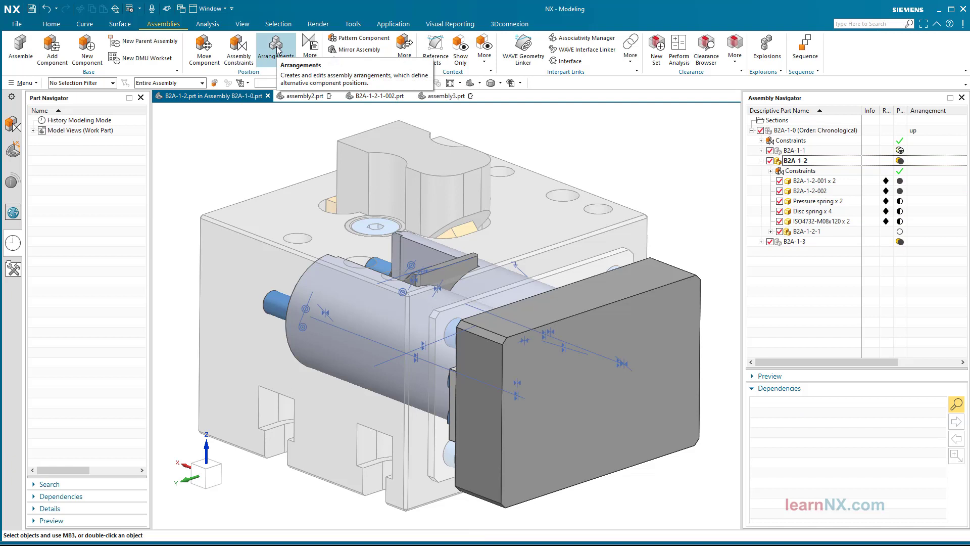
pyautogui.click(277, 50)
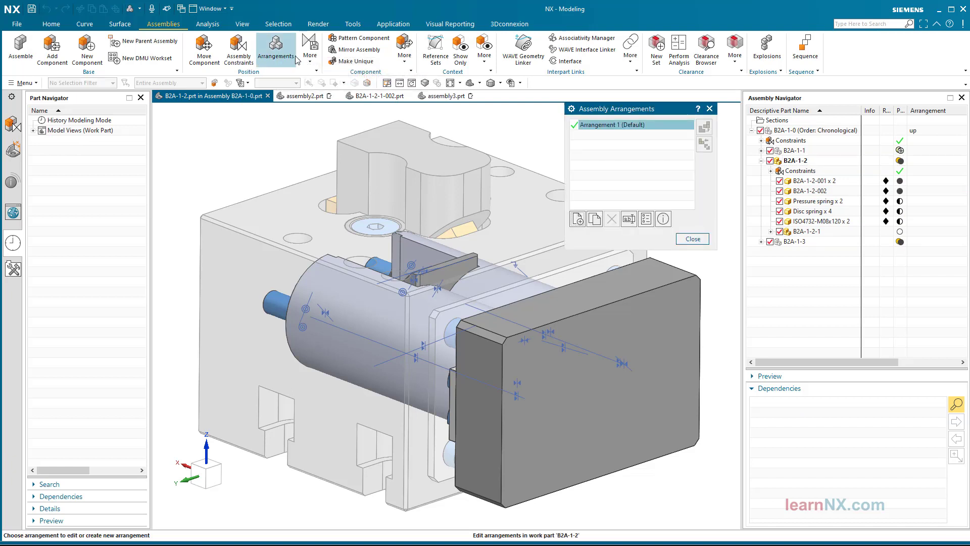
pyautogui.click(577, 219)
pyautogui.write('without spar')
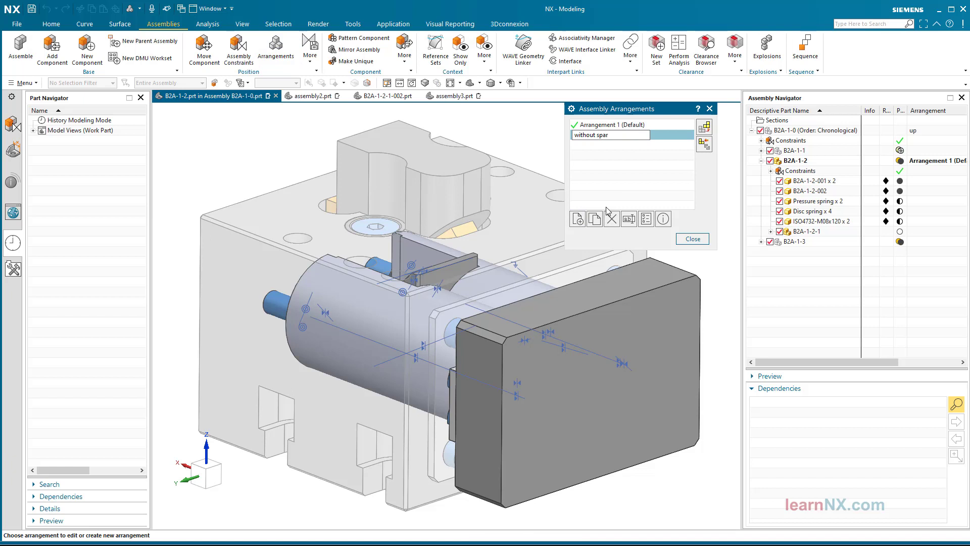
pyautogui.write('e parts')
pyautogui.press('Return')
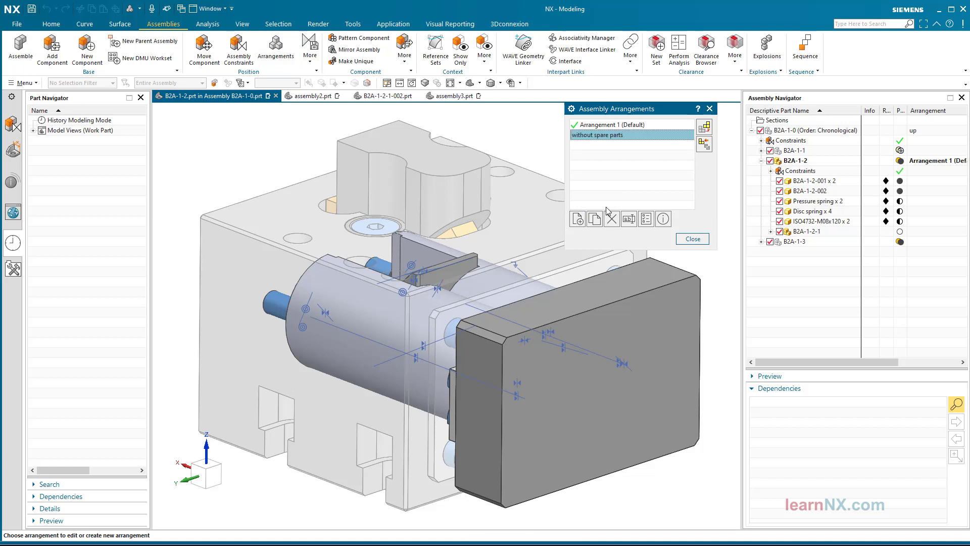
pyautogui.click(704, 239)
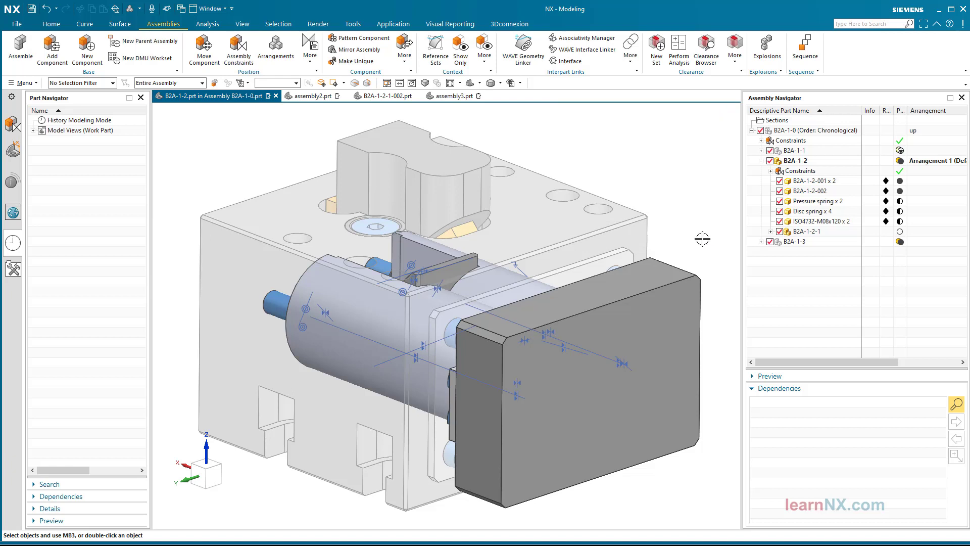
# - Set subassembly B2A-1-2-1 to Always Suppressed in the "without spare parts" arrangement, with B2A-1-2 as controlling parent
pyautogui.rightClick(805, 233)
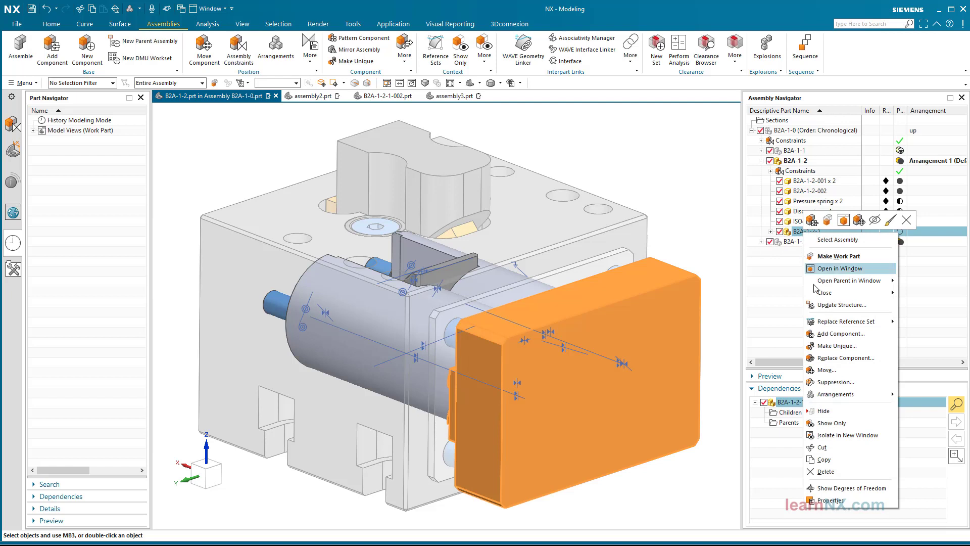
pyautogui.click(839, 382)
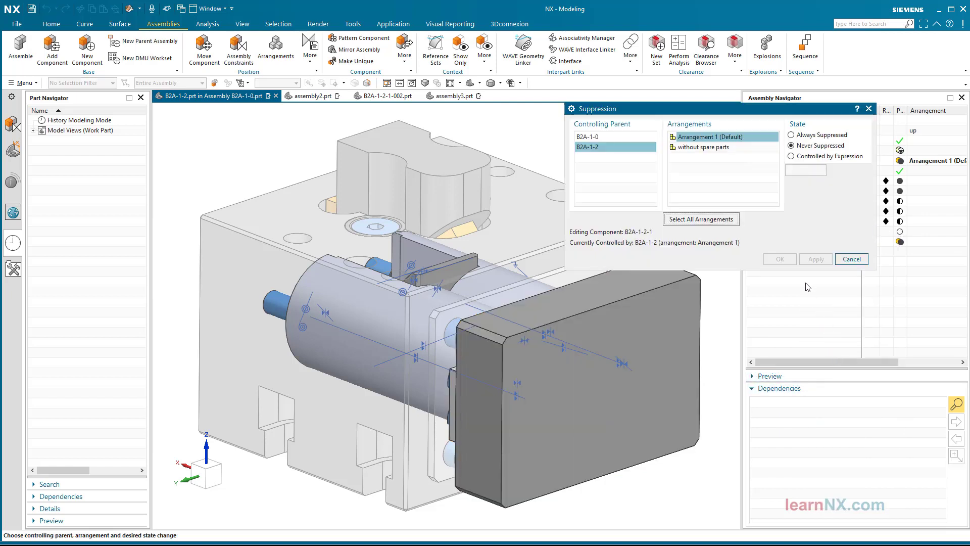
pyautogui.click(623, 147)
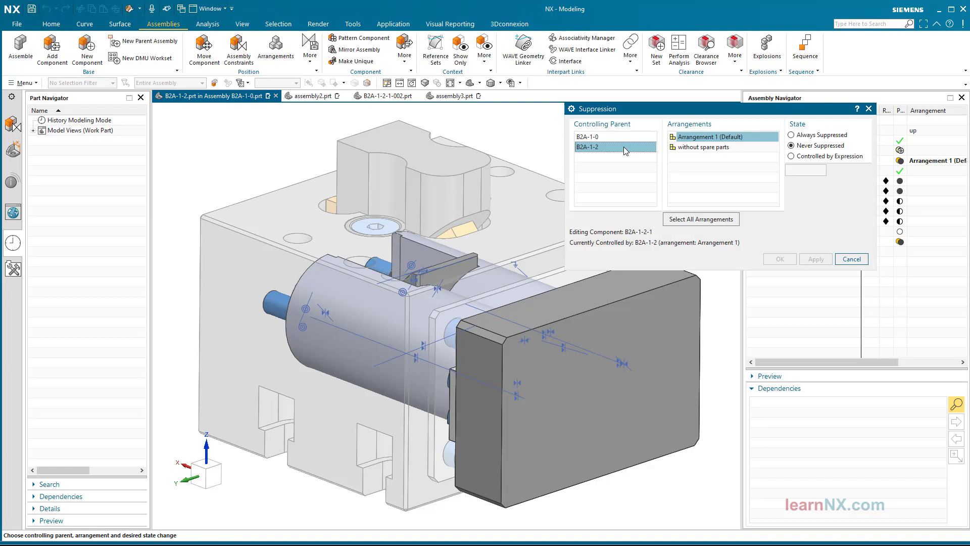
pyautogui.moveTo(707, 153)
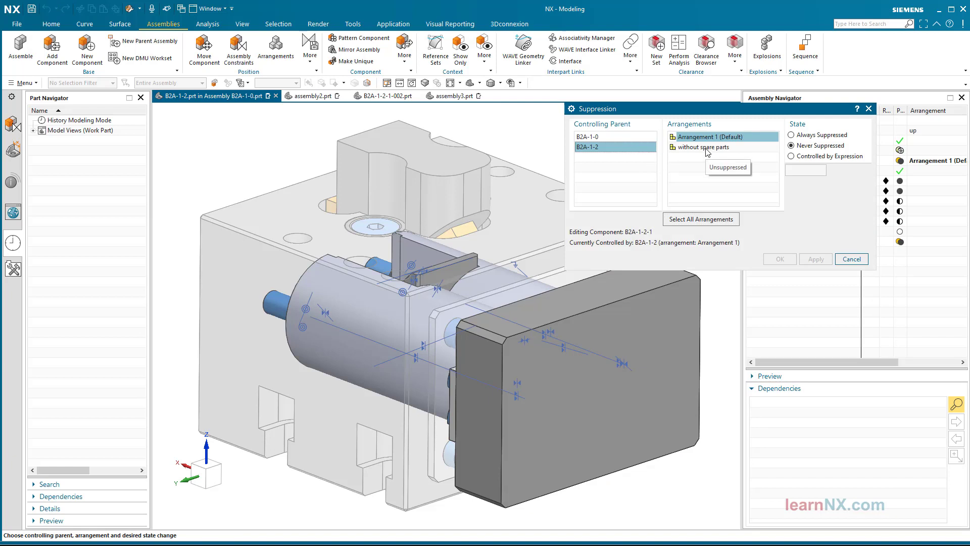
pyautogui.click(707, 148)
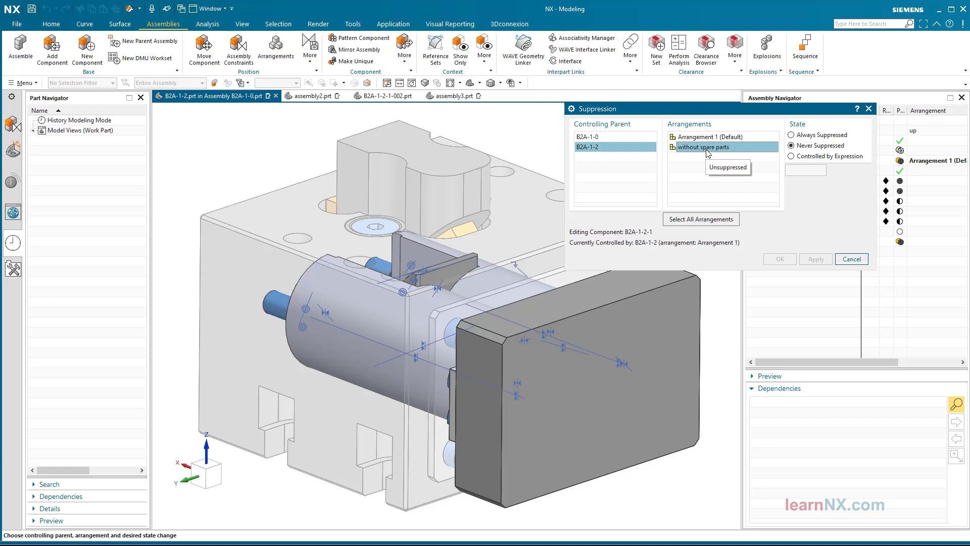
pyautogui.click(819, 137)
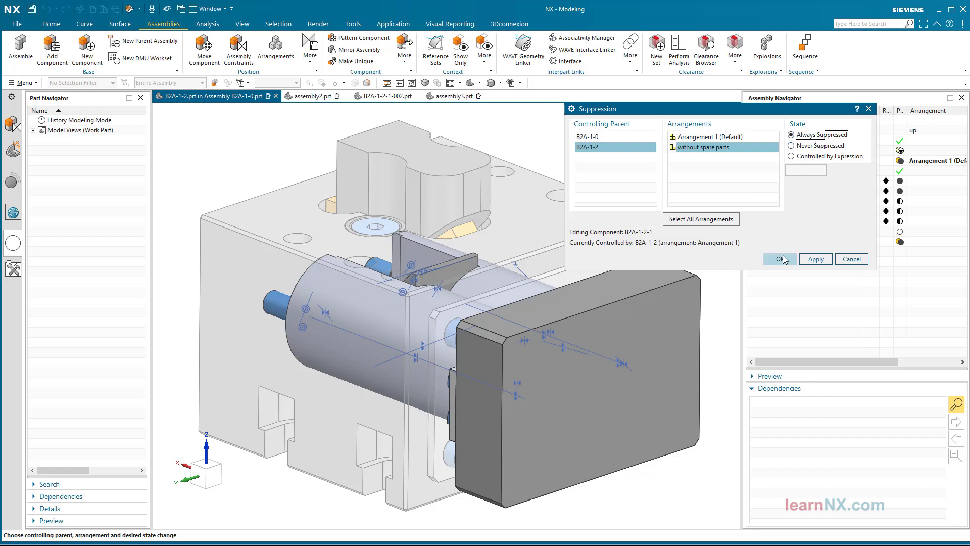
pyautogui.click(781, 259)
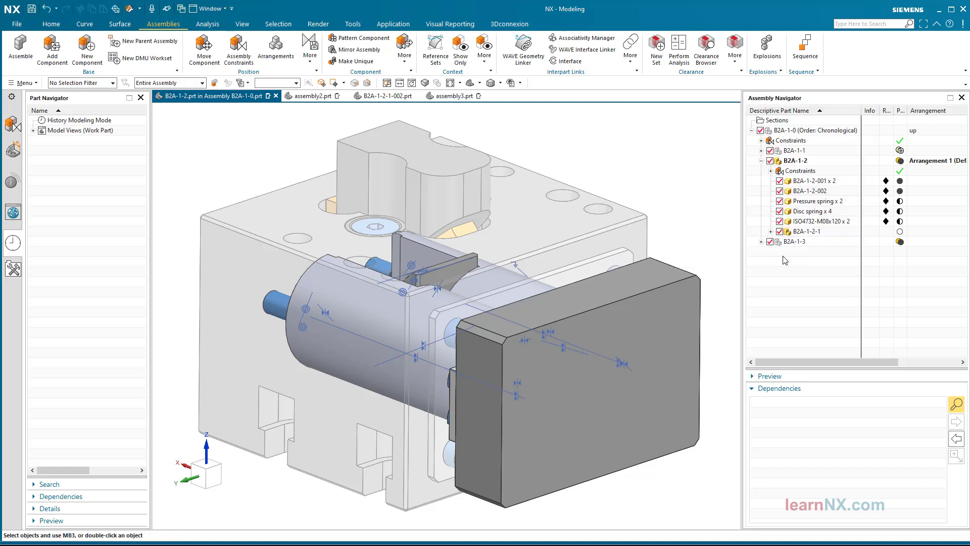
# - Switch B2A-1-2 to the "without spare parts" arrangement and include suppressed components in the assembly tree
pyautogui.rightClick(798, 163)
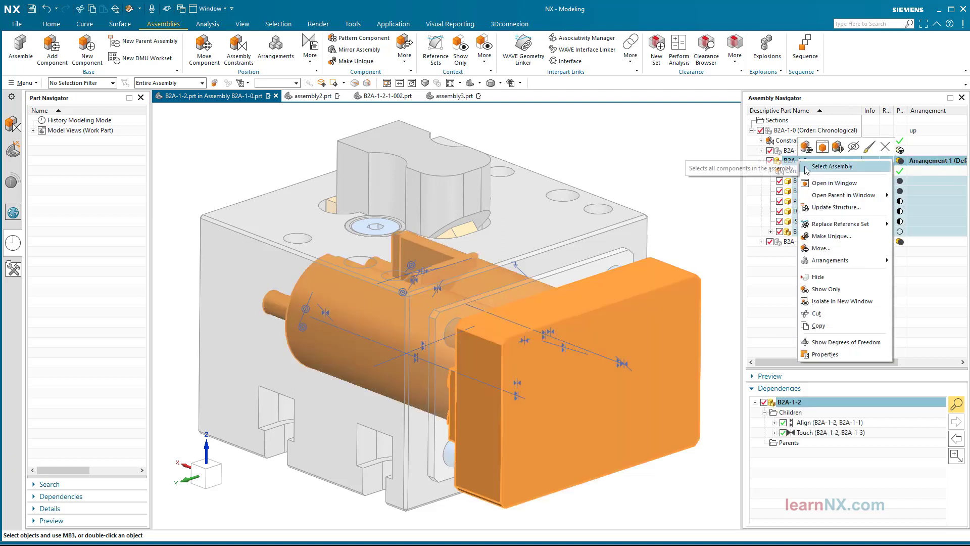
pyautogui.moveTo(821, 261)
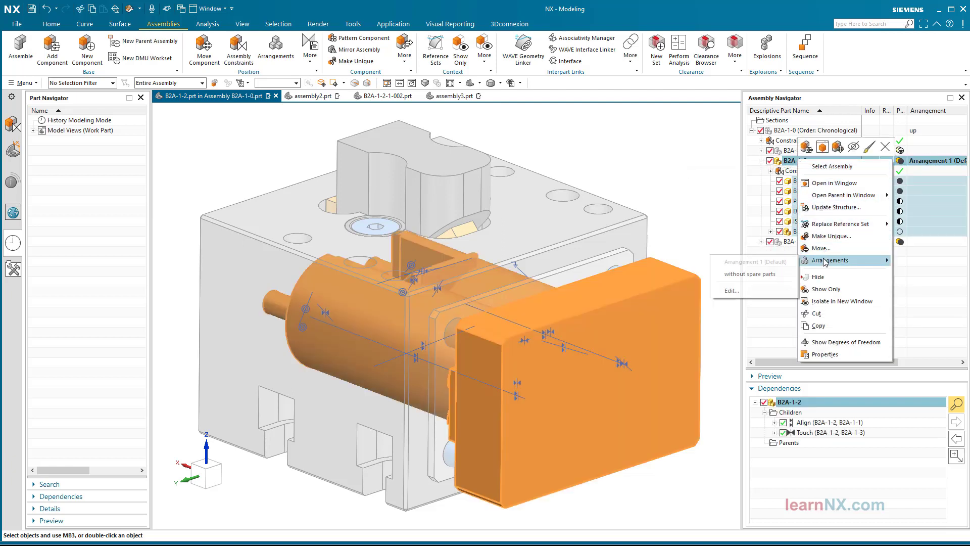
pyautogui.click(750, 274)
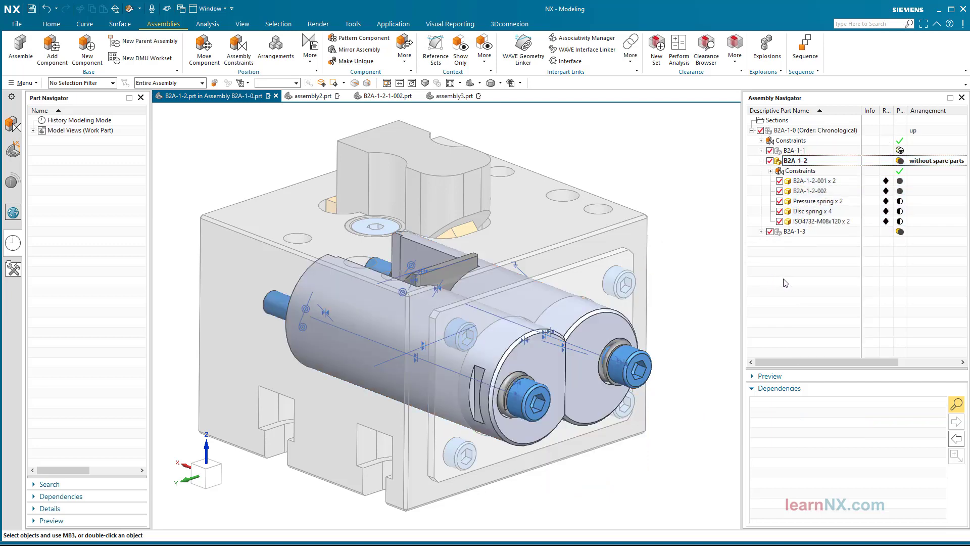
pyautogui.rightClick(782, 345)
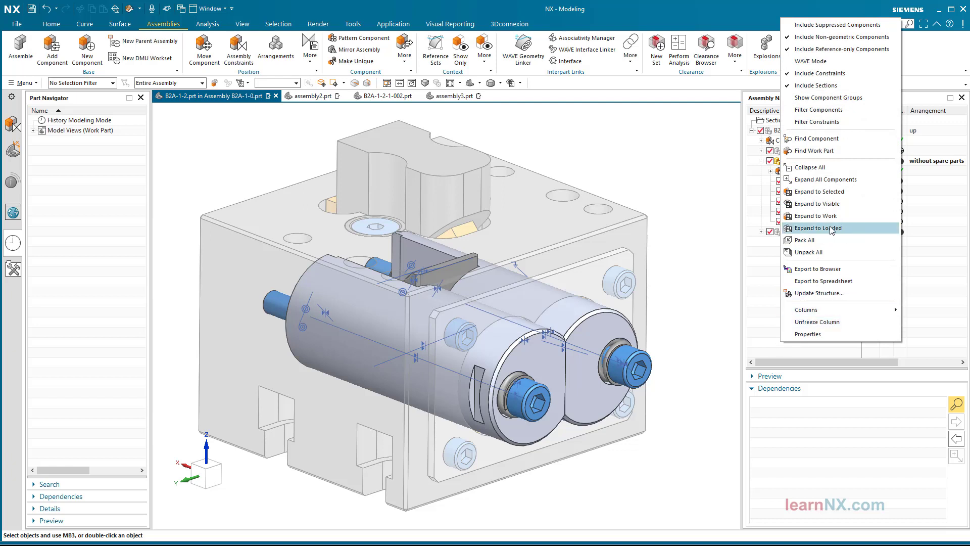
pyautogui.click(848, 28)
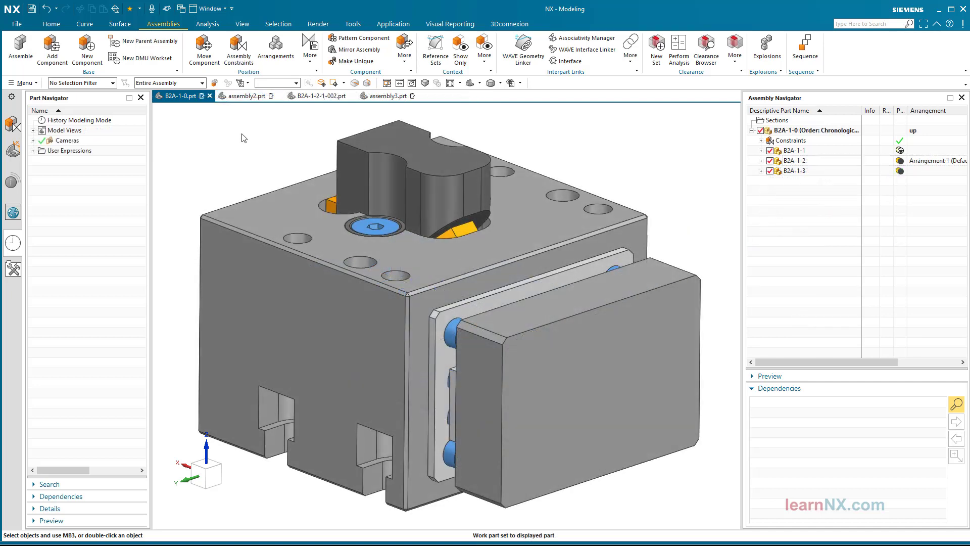
# - Create the A2-size drawing B2A-1-0_dwg1.prt referencing B2A-1-0, leaving the title block unfilled and placing no base view
pyautogui.click(19, 24)
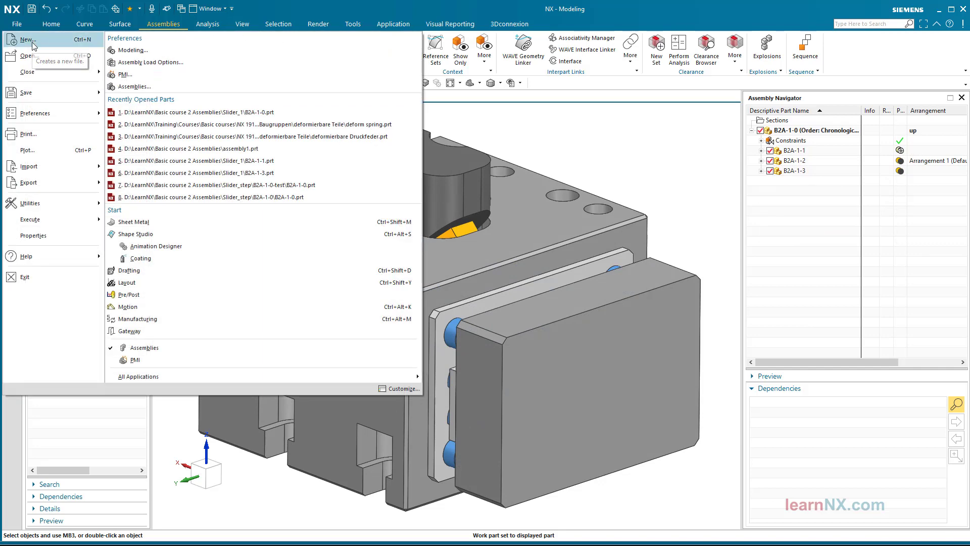
pyautogui.click(31, 42)
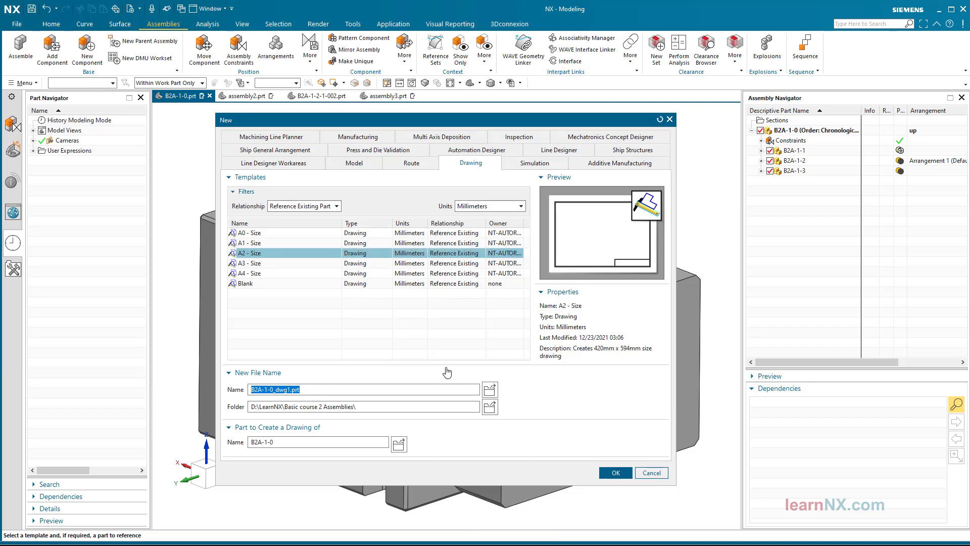
pyautogui.click(617, 473)
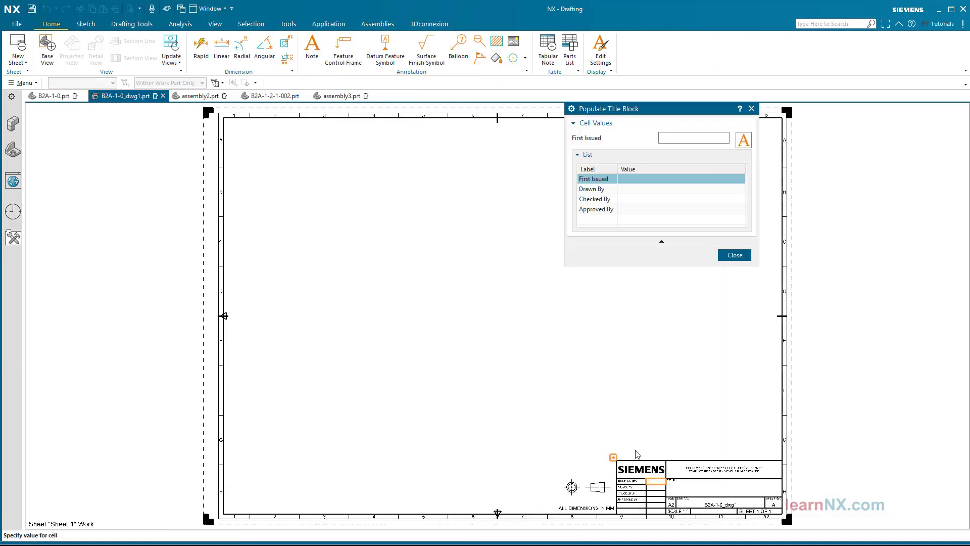
pyautogui.click(739, 256)
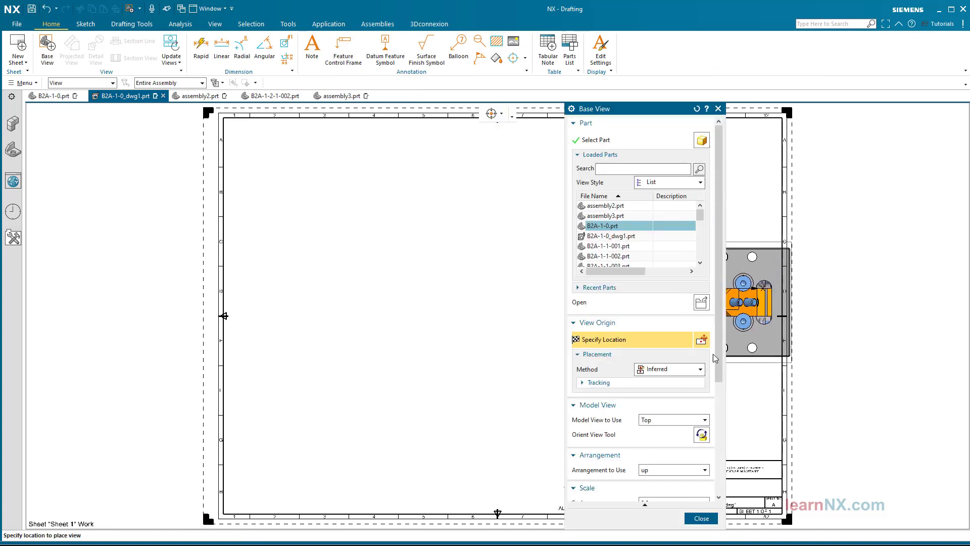
pyautogui.click(702, 517)
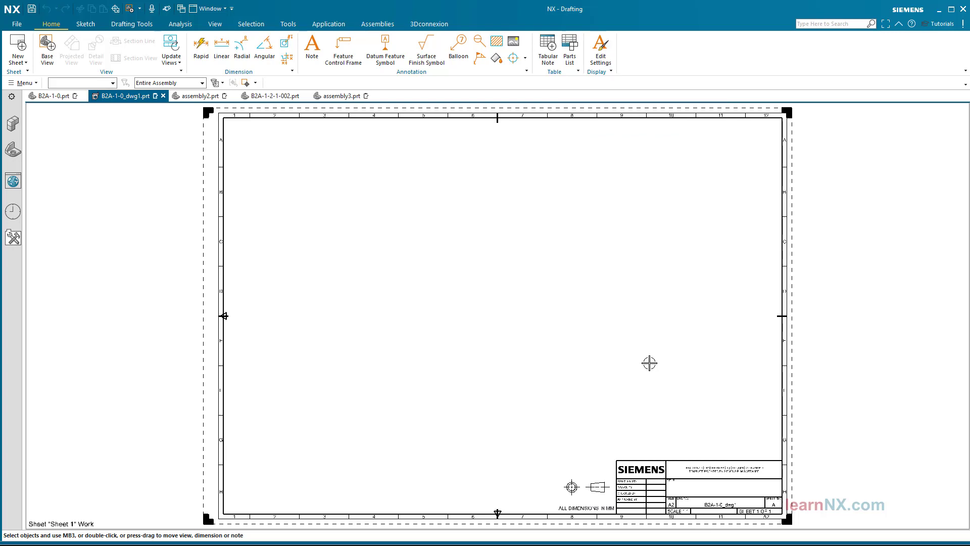
# - Turn on layer 3 in the drawing's layer settings
pyautogui.click(216, 25)
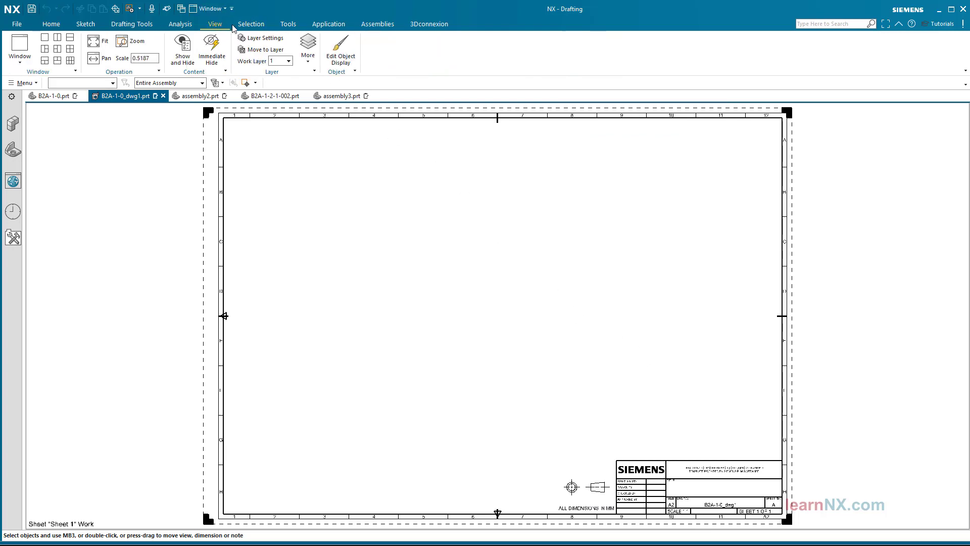
pyautogui.click(261, 38)
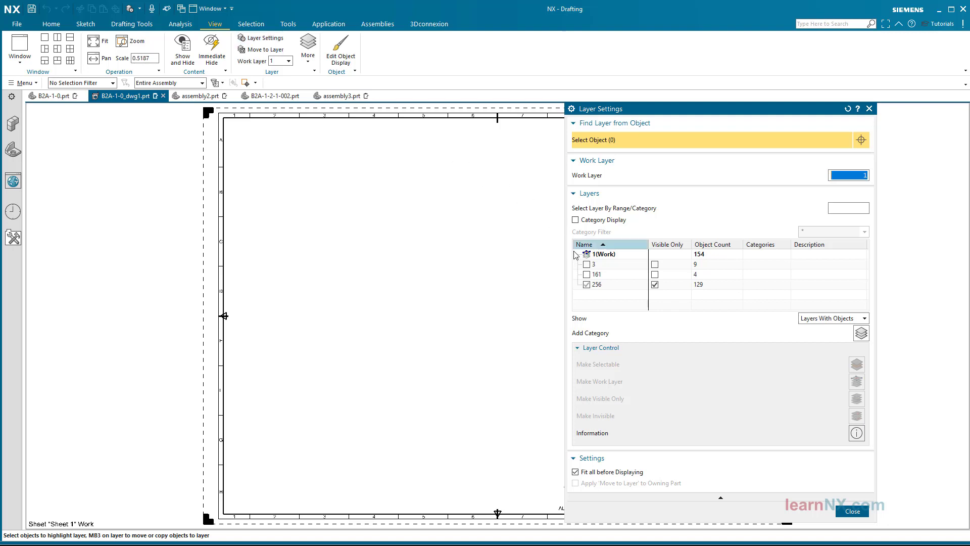
pyautogui.click(587, 265)
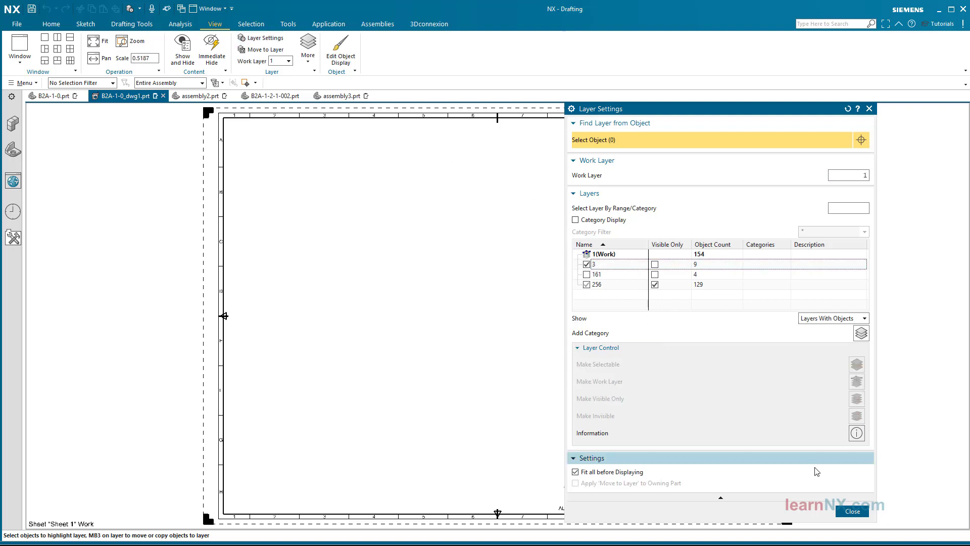
pyautogui.click(852, 511)
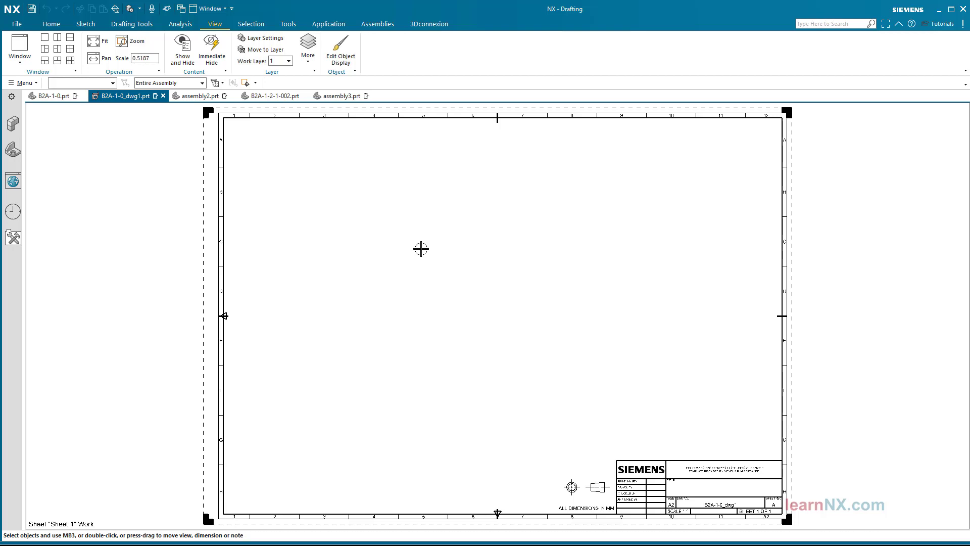
# - Place a Top base view of B2A-1-0 in the sheet's left half with arrangement up, previewing down first and adding no projected views
pyautogui.click(53, 27)
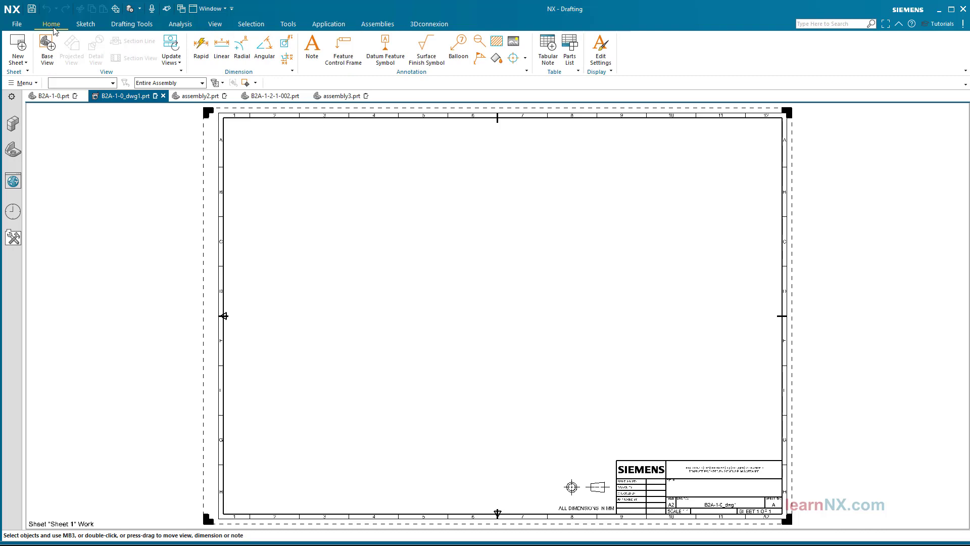
pyautogui.click(46, 53)
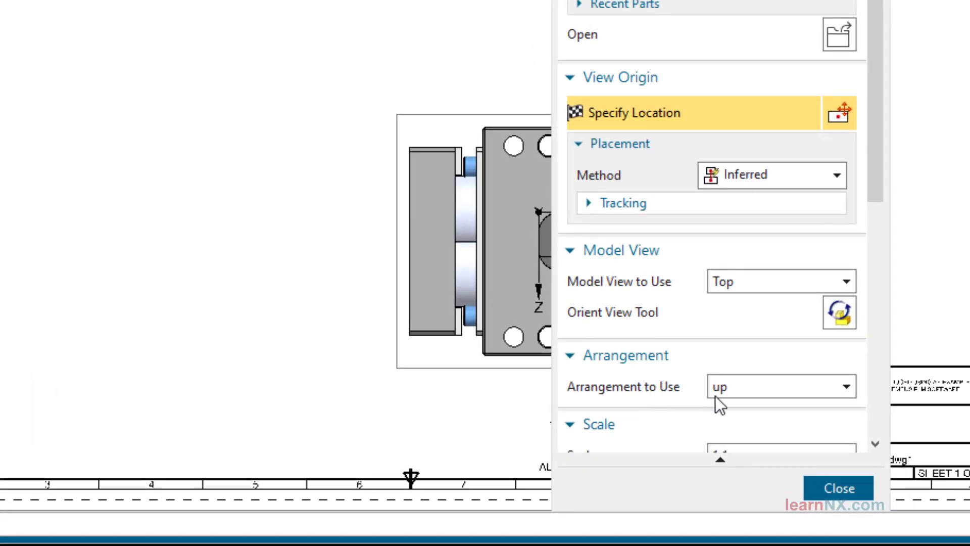
pyautogui.click(744, 389)
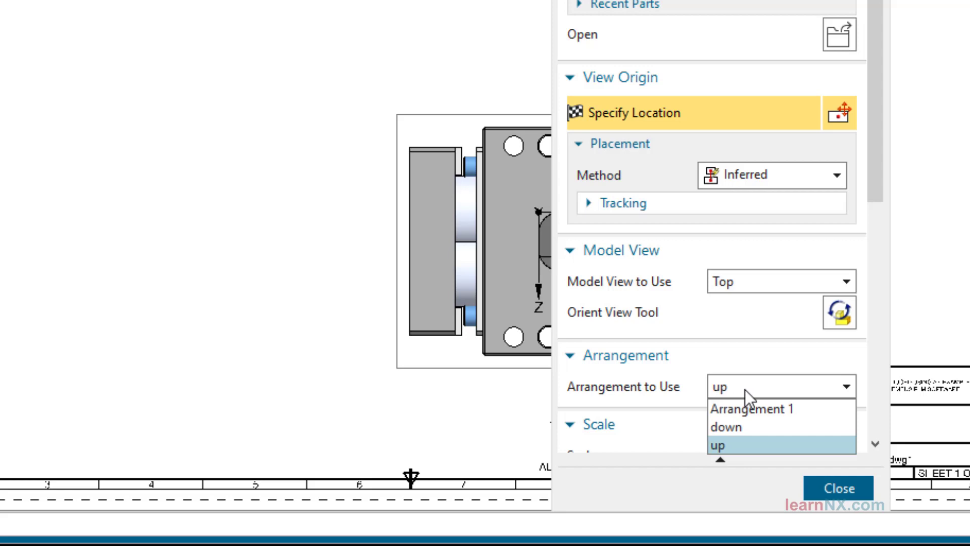
pyautogui.click(732, 426)
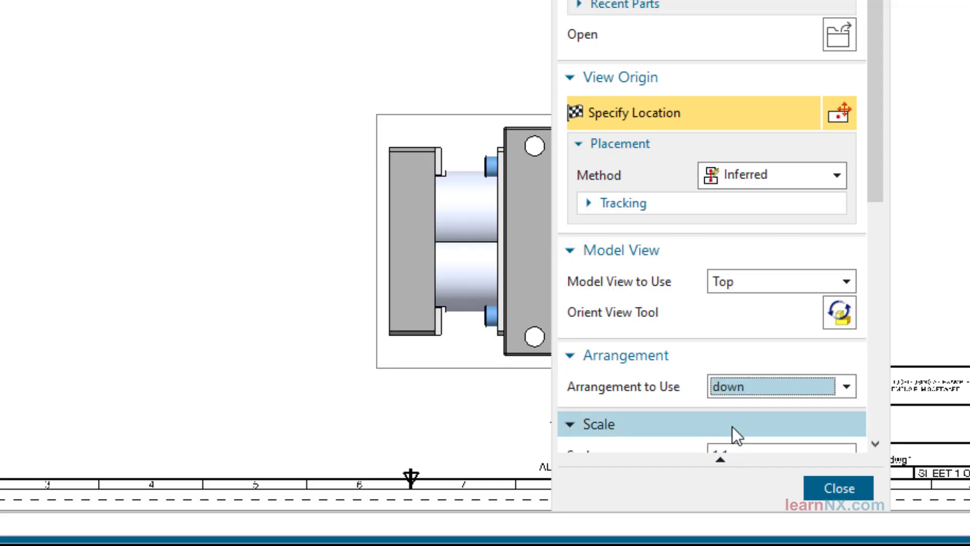
pyautogui.click(750, 389)
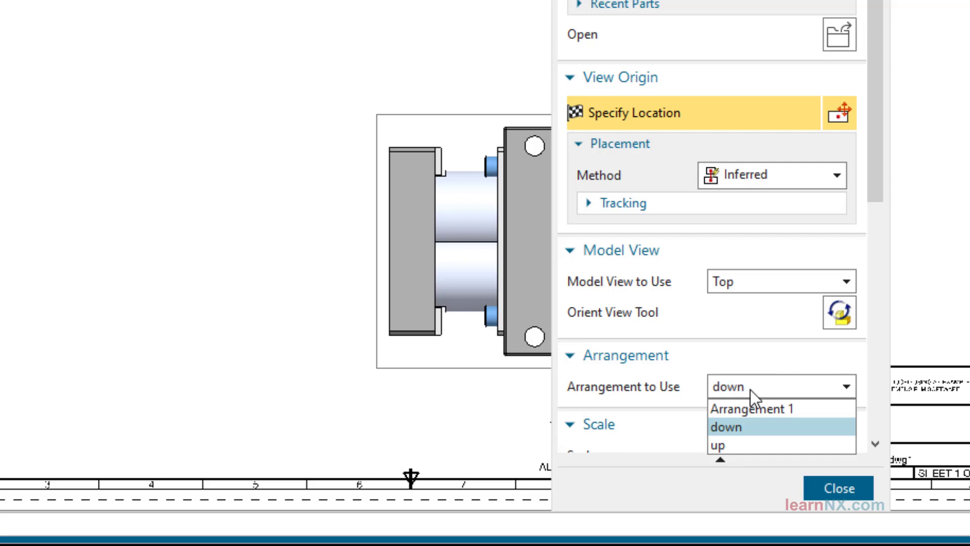
pyautogui.click(733, 444)
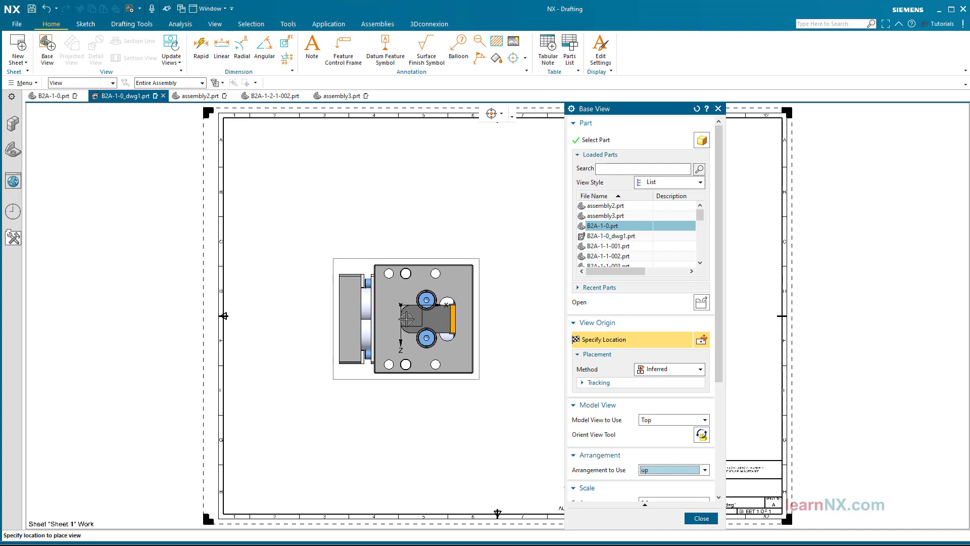
pyautogui.click(406, 318)
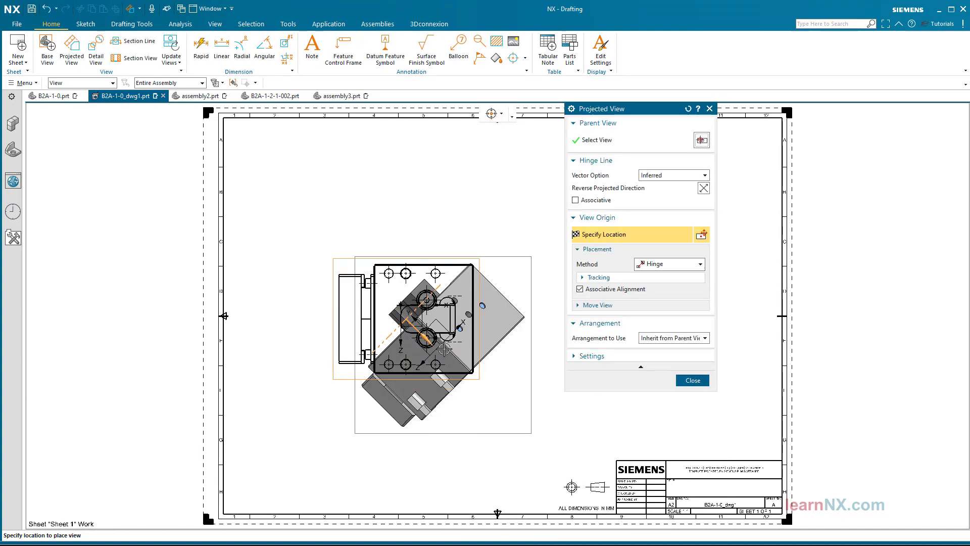
pyautogui.click(692, 380)
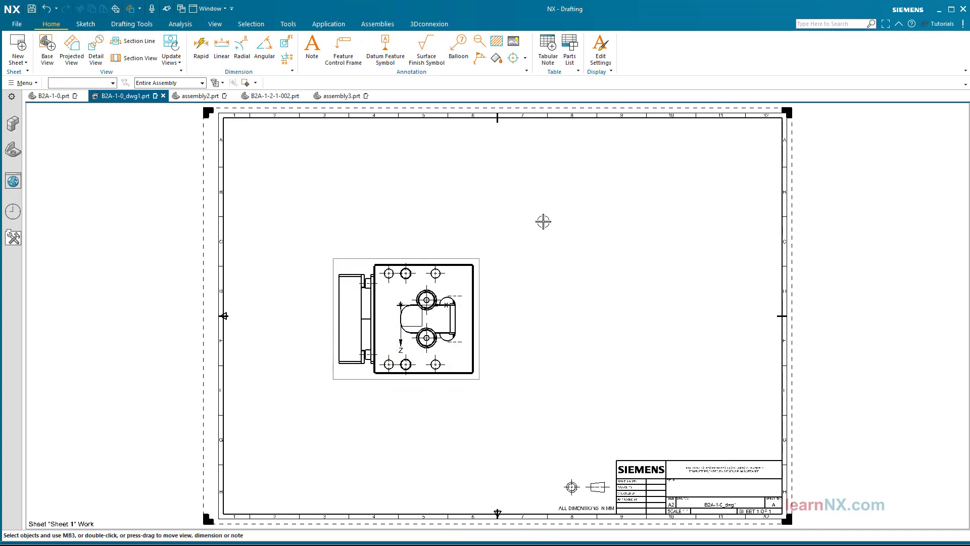
pyautogui.scroll(2, 396, 232)
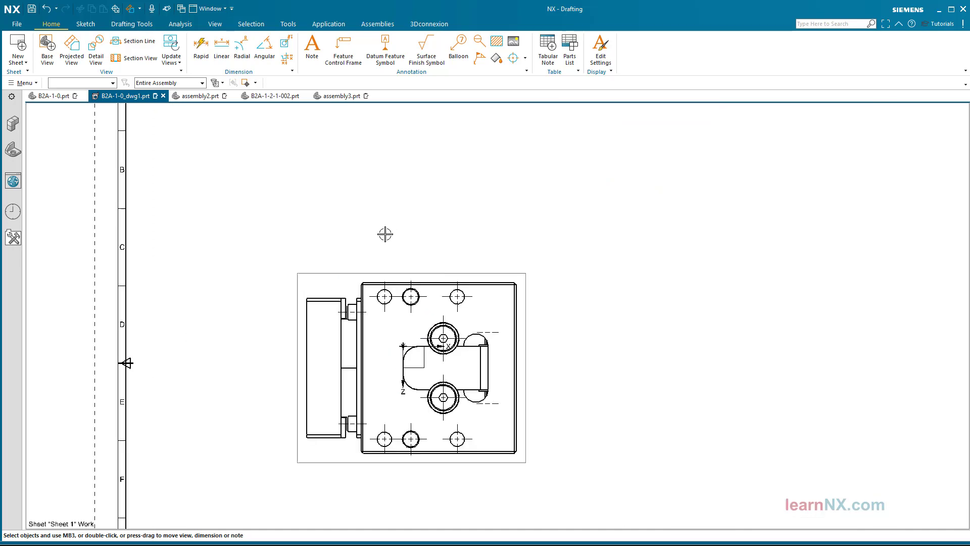
# - Change the existing Top view's arrangement to down and update the out-of-date view
pyautogui.click(266, 176)
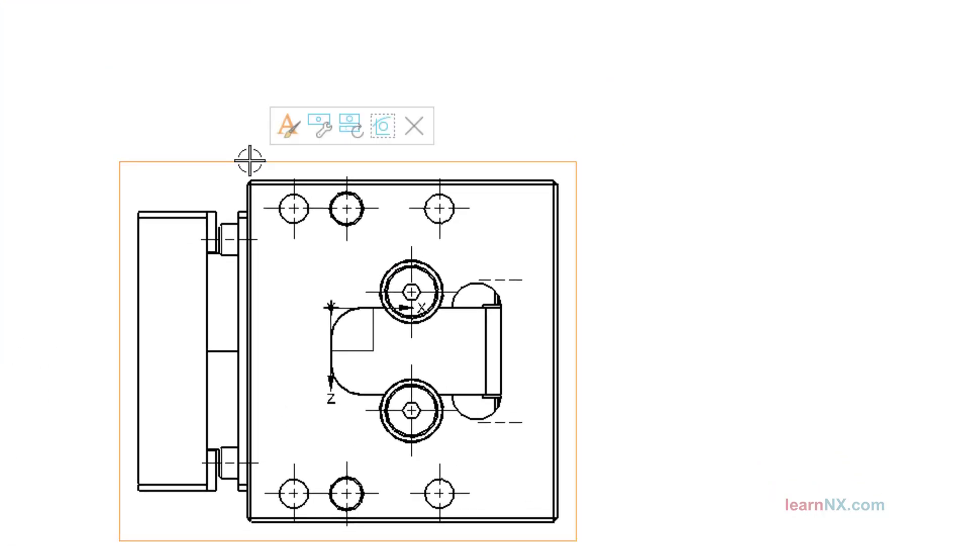
pyautogui.click(321, 126)
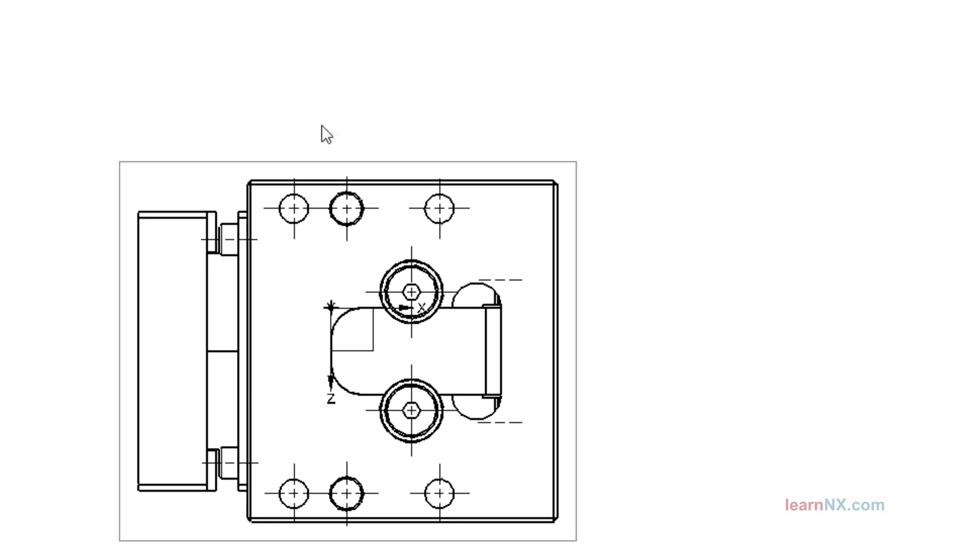
pyautogui.click(854, 157)
pyautogui.click(836, 197)
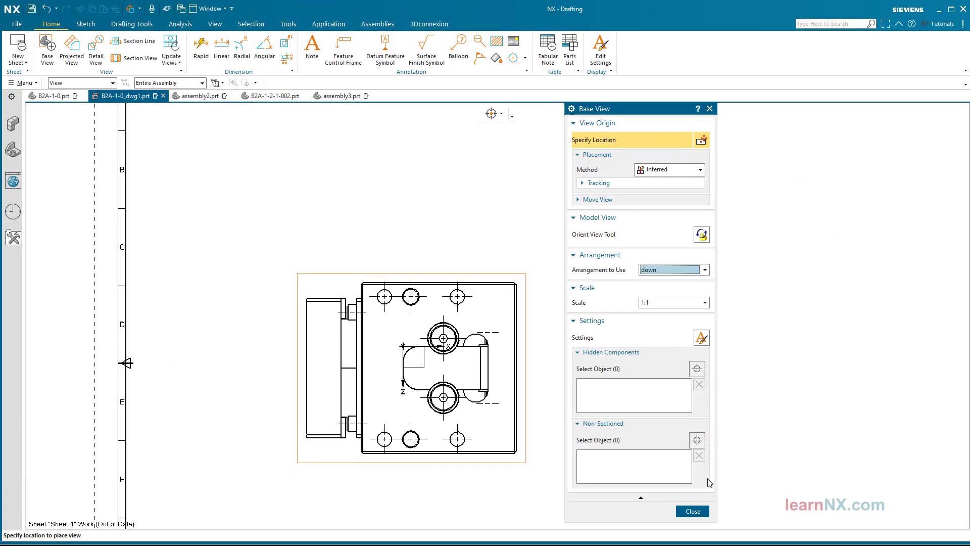
pyautogui.click(692, 512)
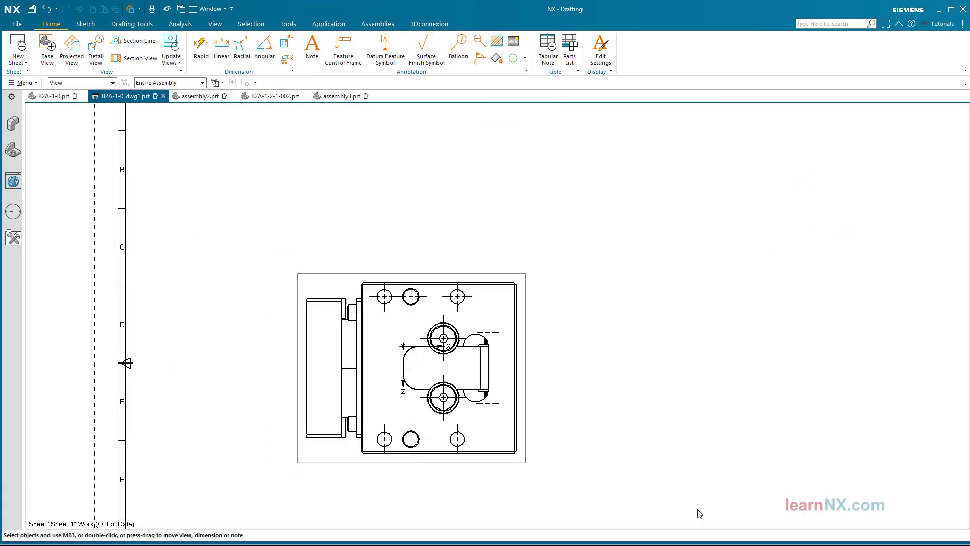
pyautogui.click(172, 49)
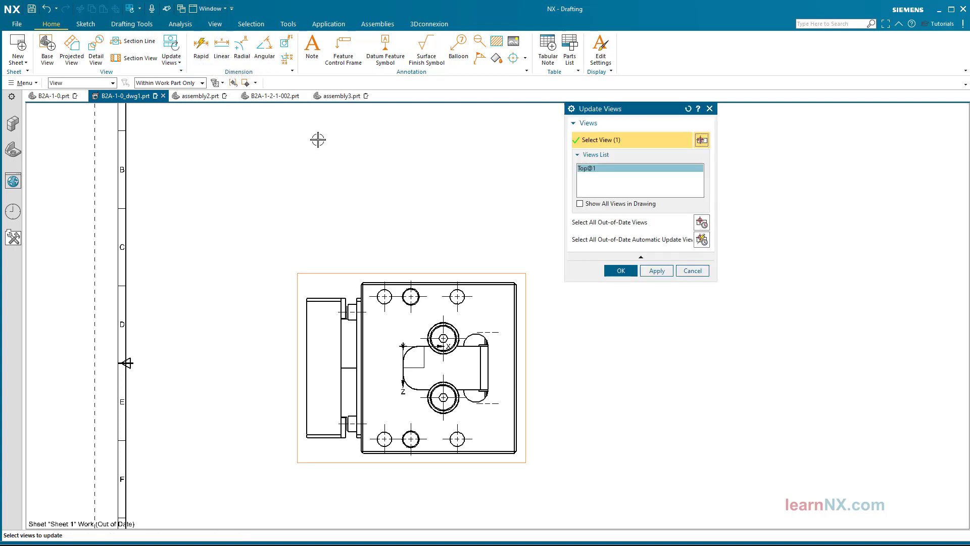
pyautogui.click(621, 271)
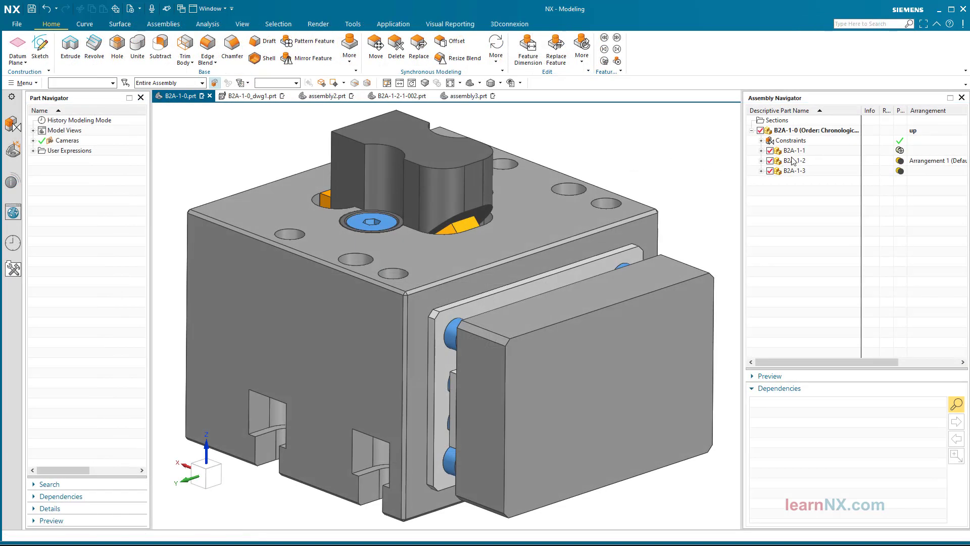
# - Open B2A-1-2 in its own window and create its A2-size drawing B2A-1-2_dwg1.prt, leaving the title block unfilled and placing no base view
pyautogui.rightClick(792, 161)
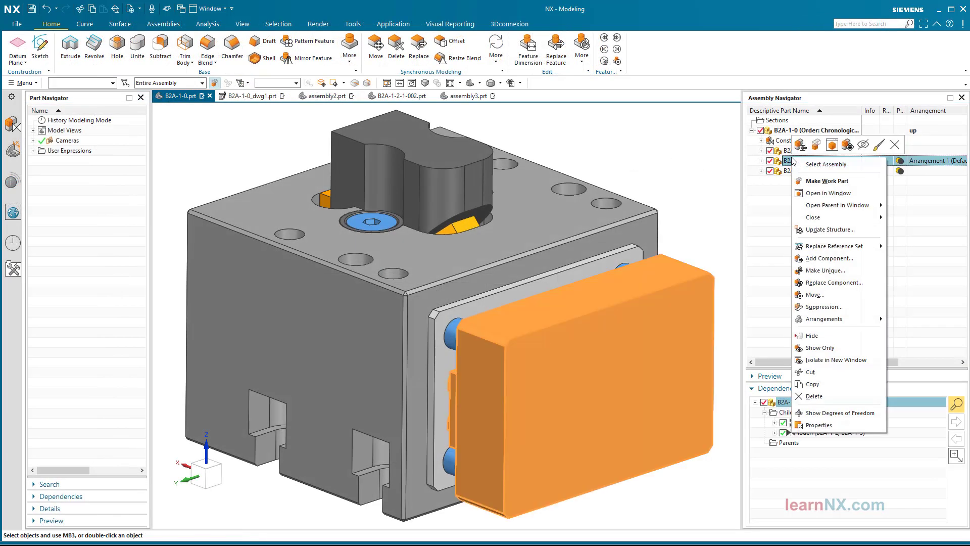
pyautogui.click(815, 193)
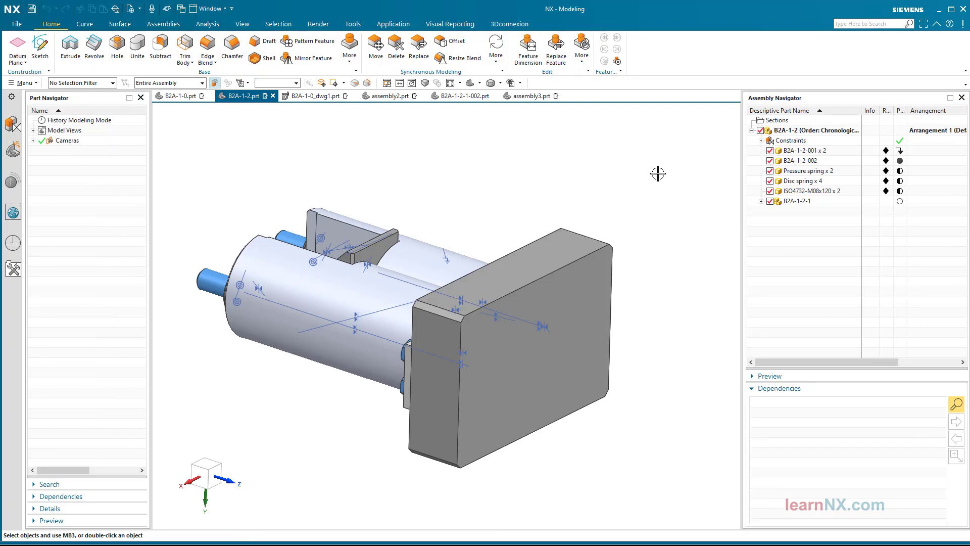
pyautogui.click(17, 23)
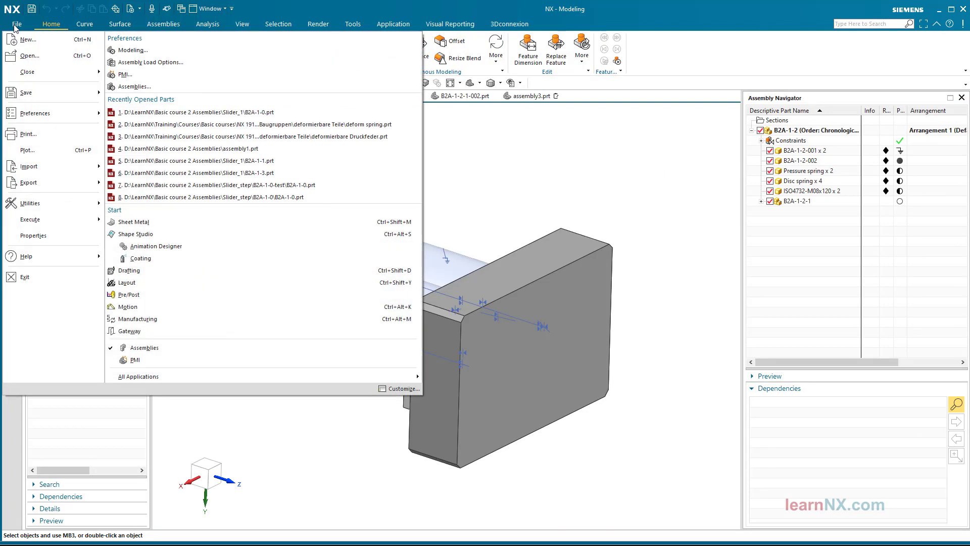
pyautogui.click(28, 40)
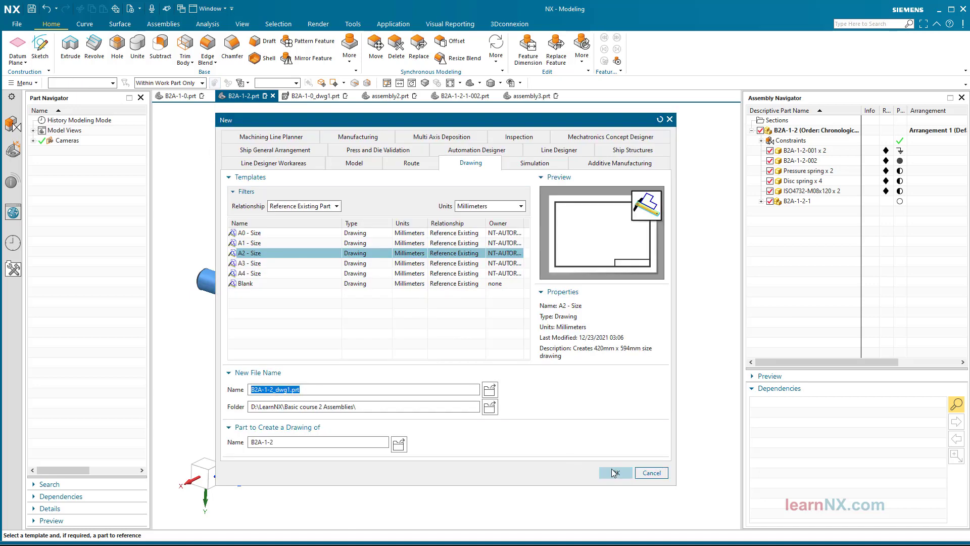
pyautogui.click(616, 474)
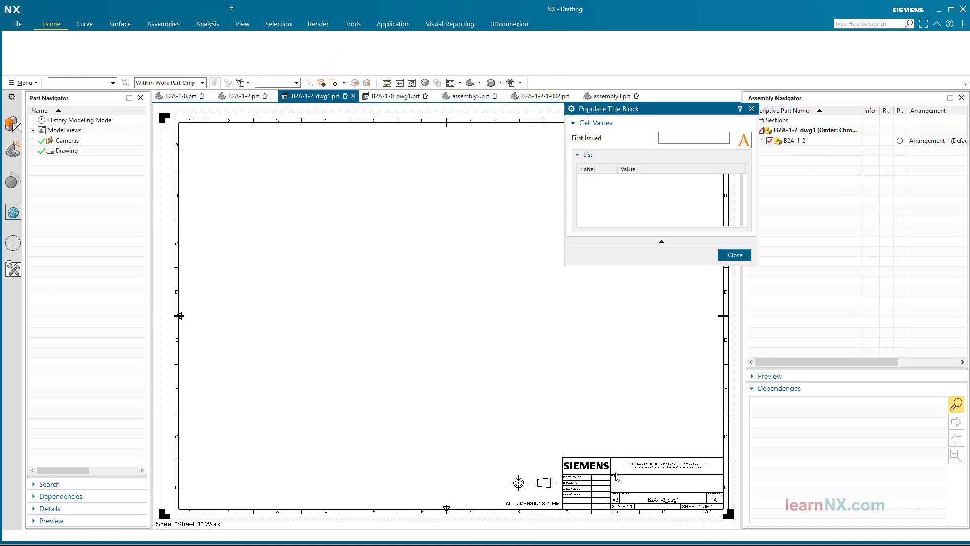
pyautogui.click(735, 255)
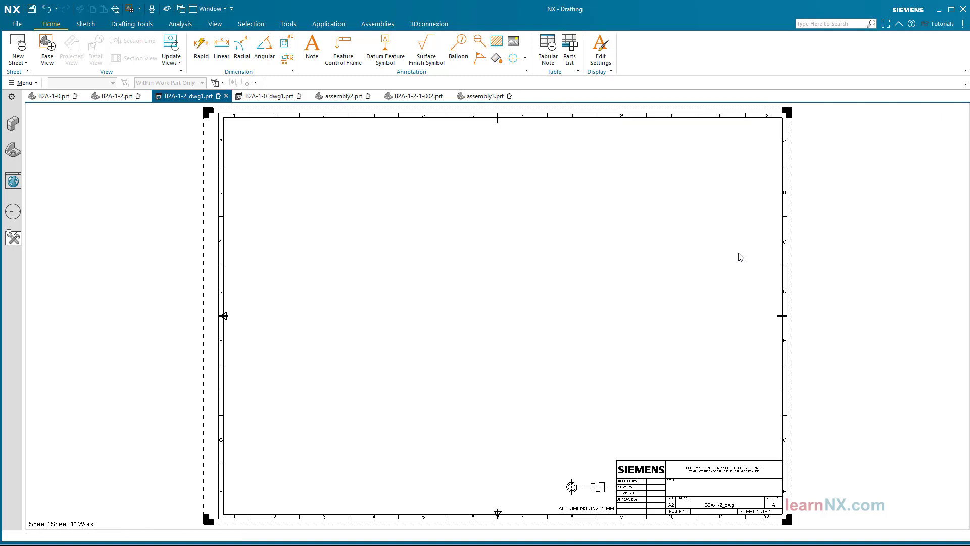
pyautogui.click(701, 518)
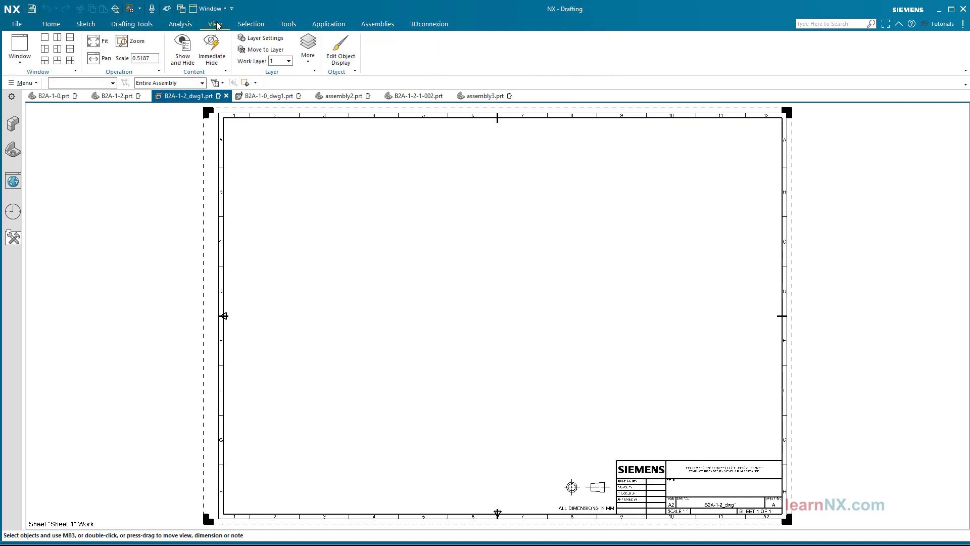
# - Turn on layer 3 in the layer settings of the B2A-1-2 drawing
pyautogui.click(255, 39)
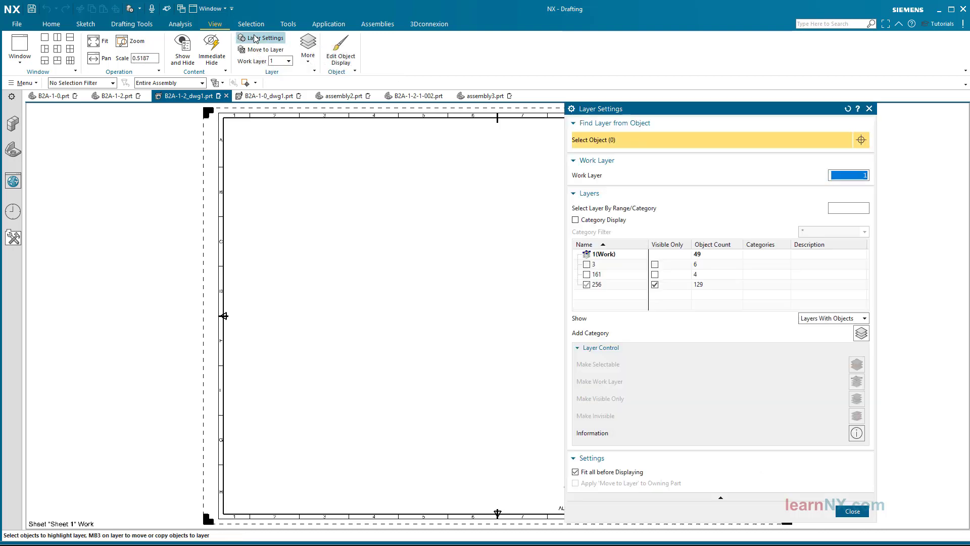
pyautogui.click(587, 264)
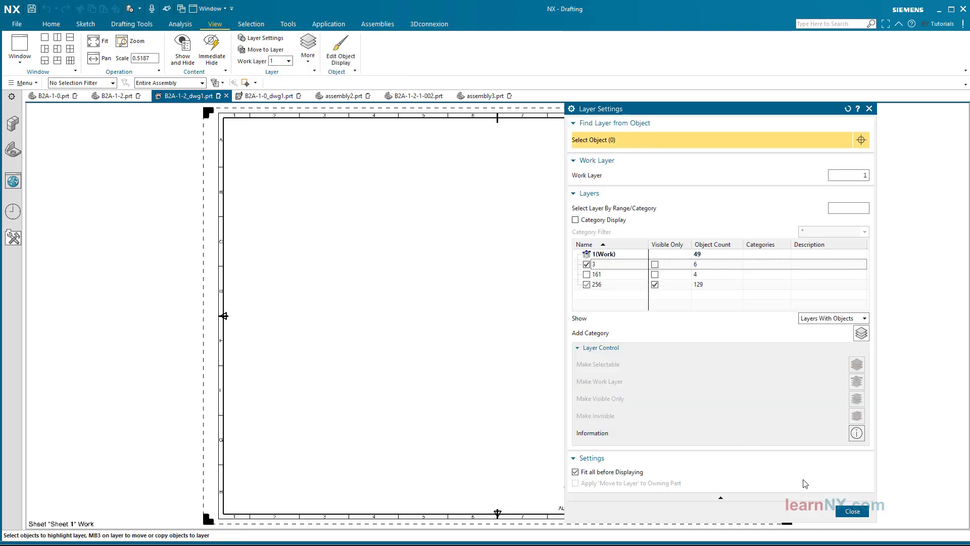
pyautogui.click(852, 511)
# - Place a Front base view of B2A-1-2 in the sheet's left part with the "without spare parts" arrangement, adding no projected views
pyautogui.click(51, 24)
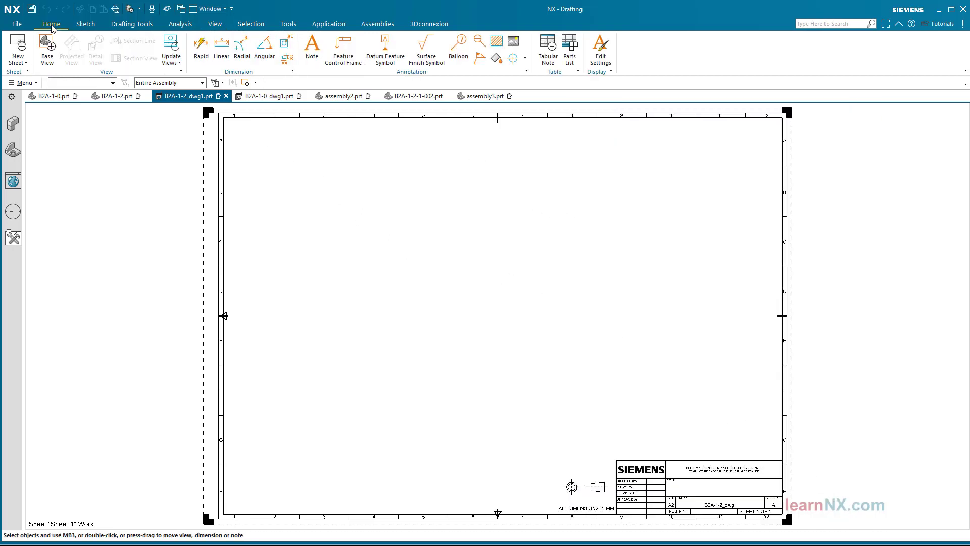
pyautogui.click(47, 56)
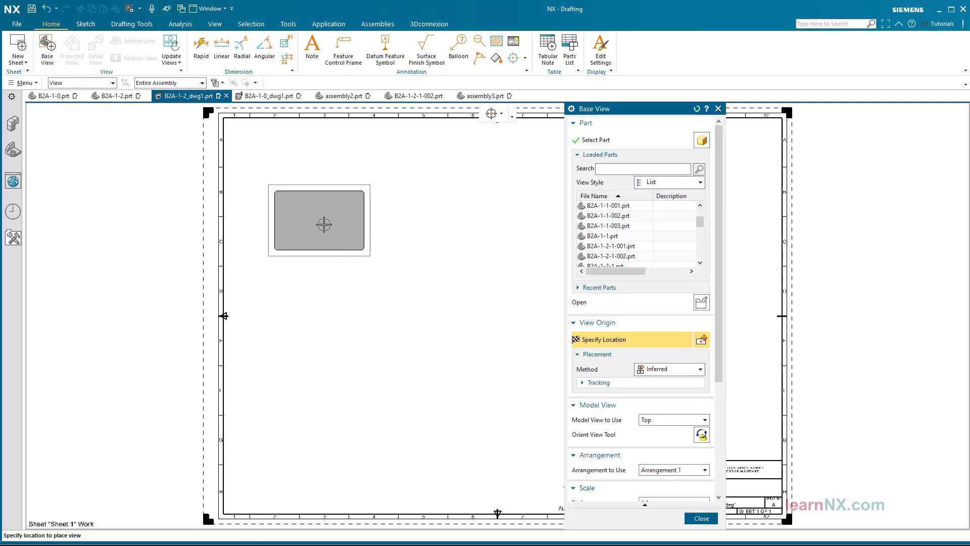
pyautogui.click(656, 422)
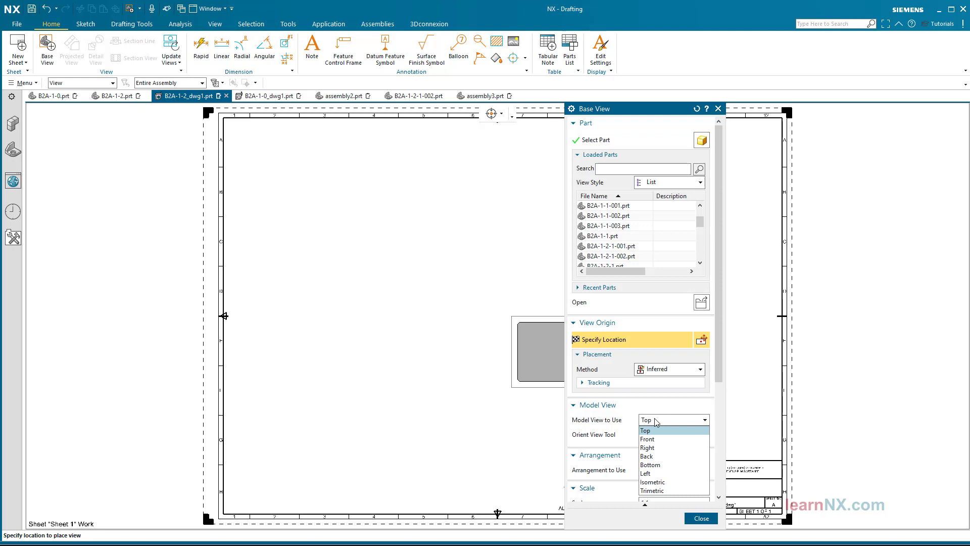
pyautogui.click(651, 452)
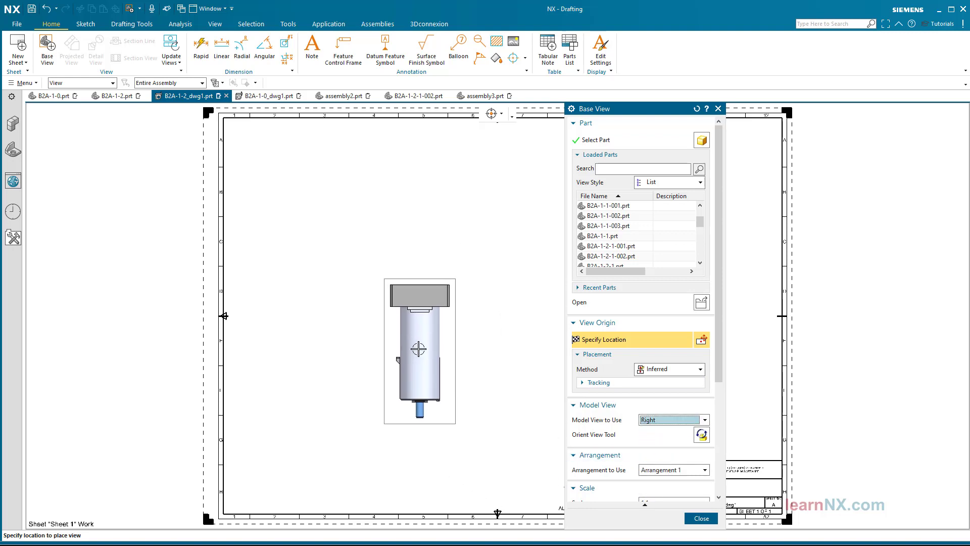
pyautogui.click(667, 421)
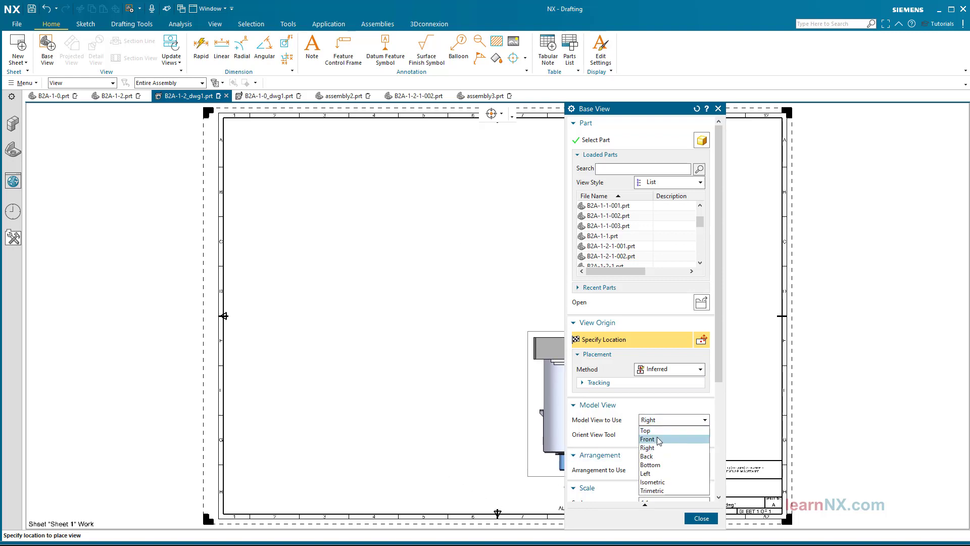
pyautogui.click(649, 440)
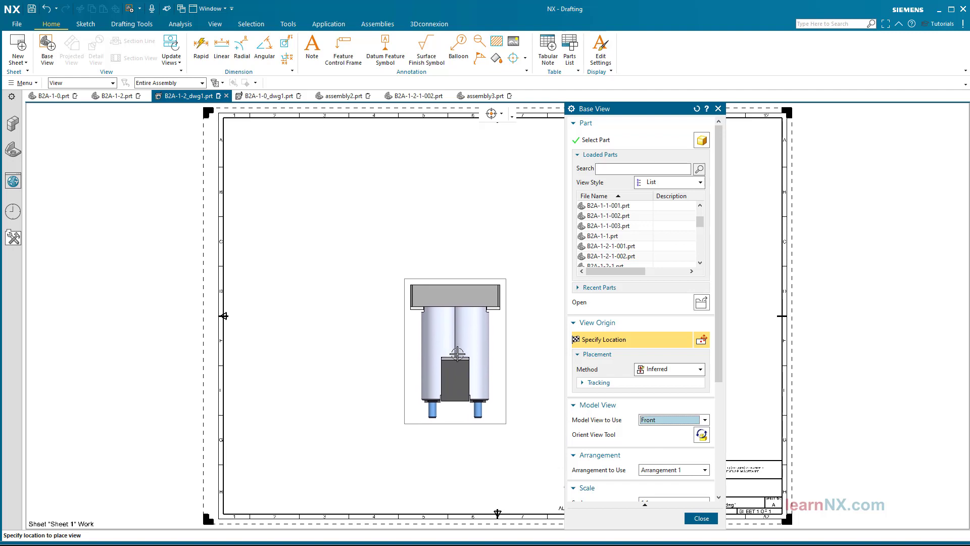
pyautogui.click(657, 471)
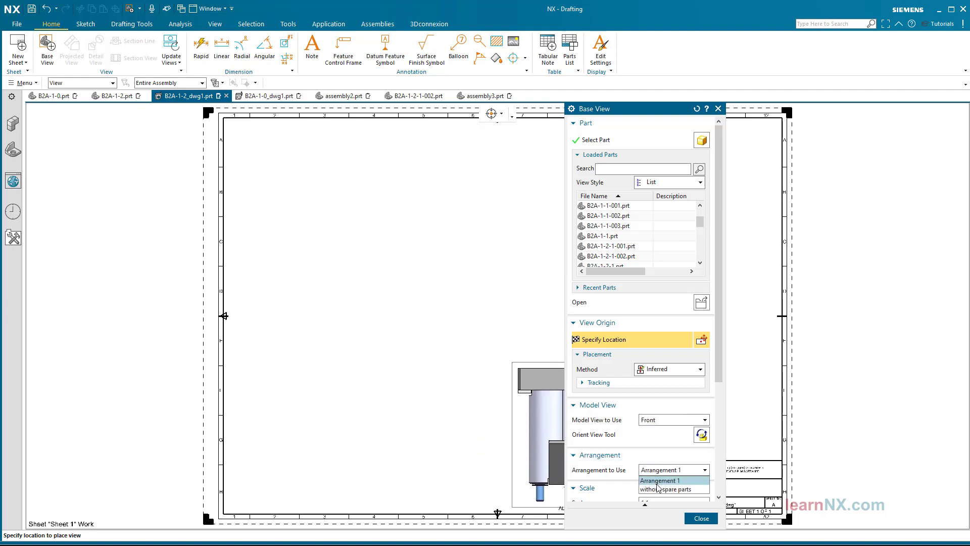
pyautogui.click(658, 488)
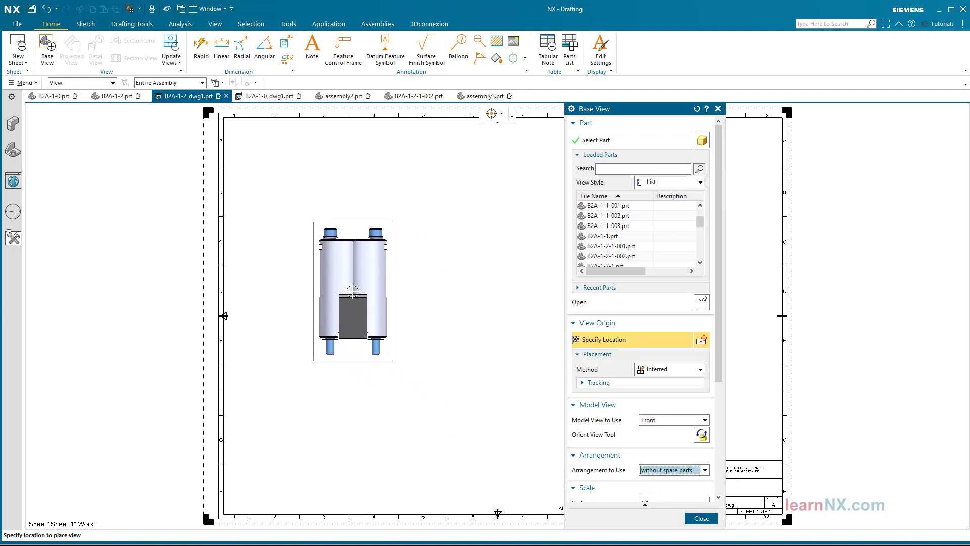
pyautogui.click(331, 279)
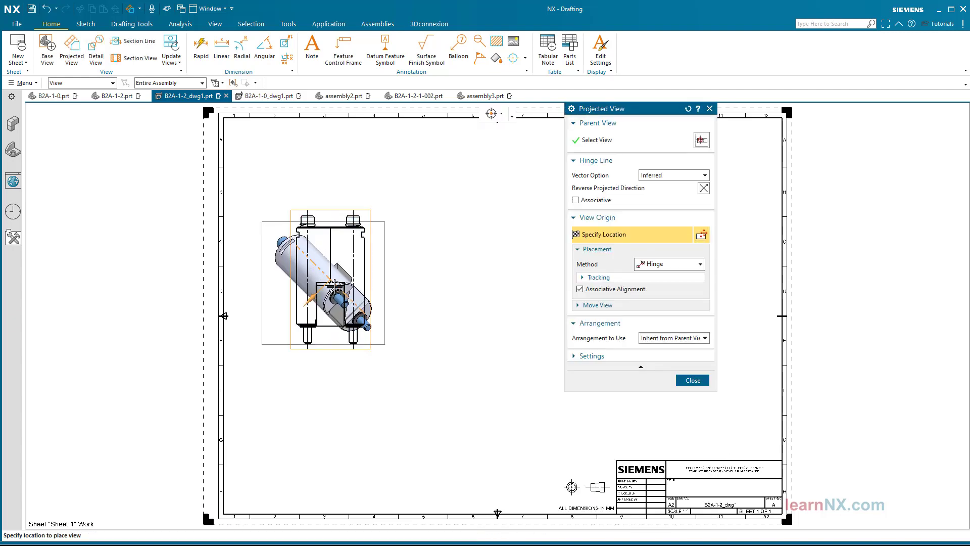
pyautogui.click(560, 360)
pyautogui.click(692, 380)
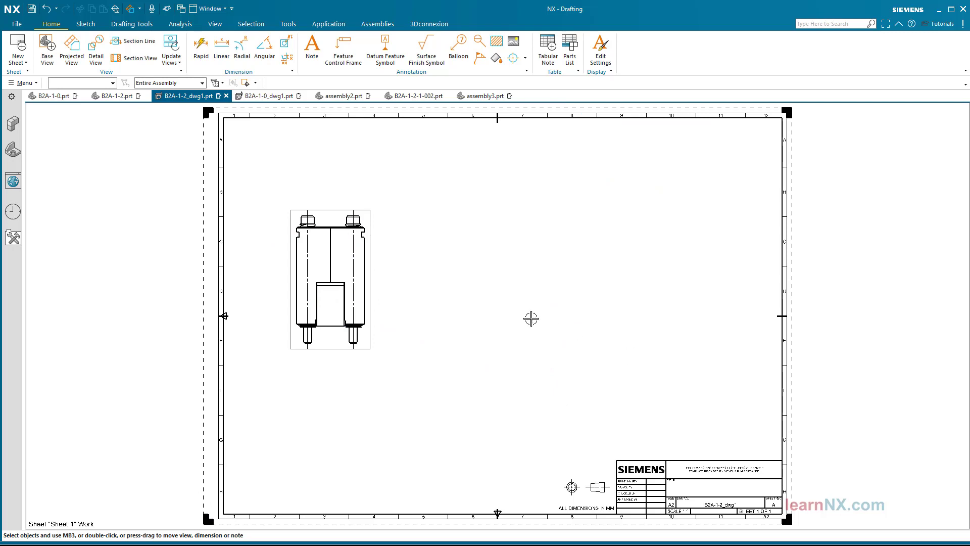
# - Place a Back base view of B2A-1-2 using Arrangement 1, horizontally aligned to the right of the Front view, without projected views
pyautogui.click(48, 48)
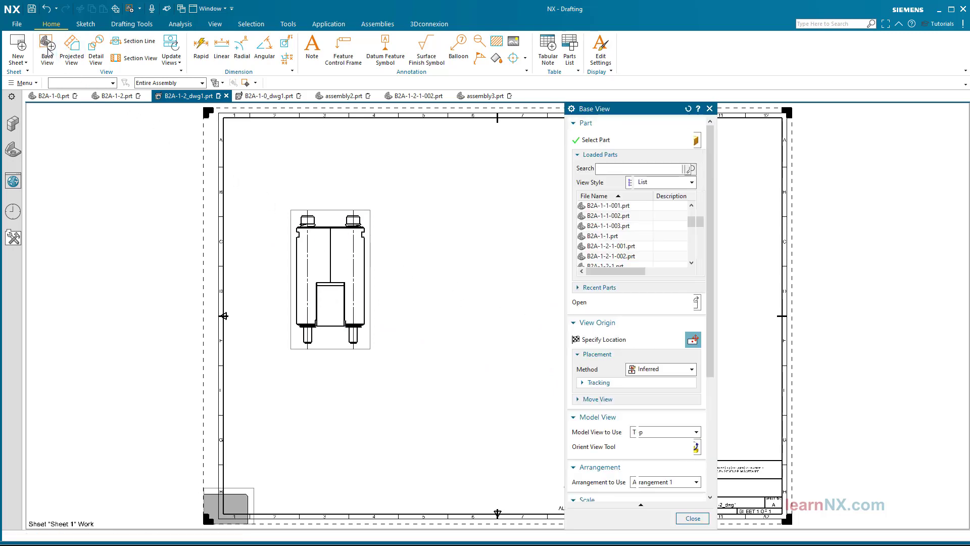
pyautogui.click(675, 432)
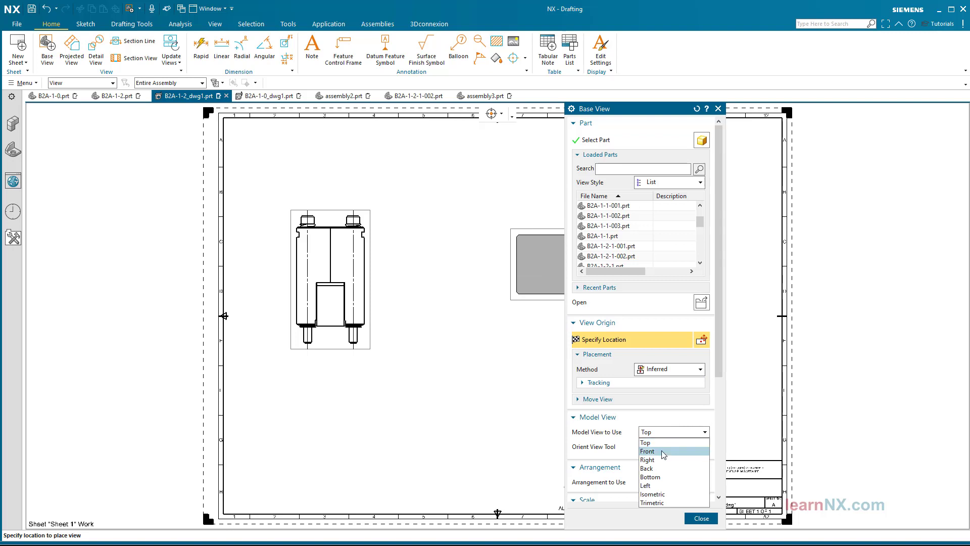
pyautogui.click(657, 469)
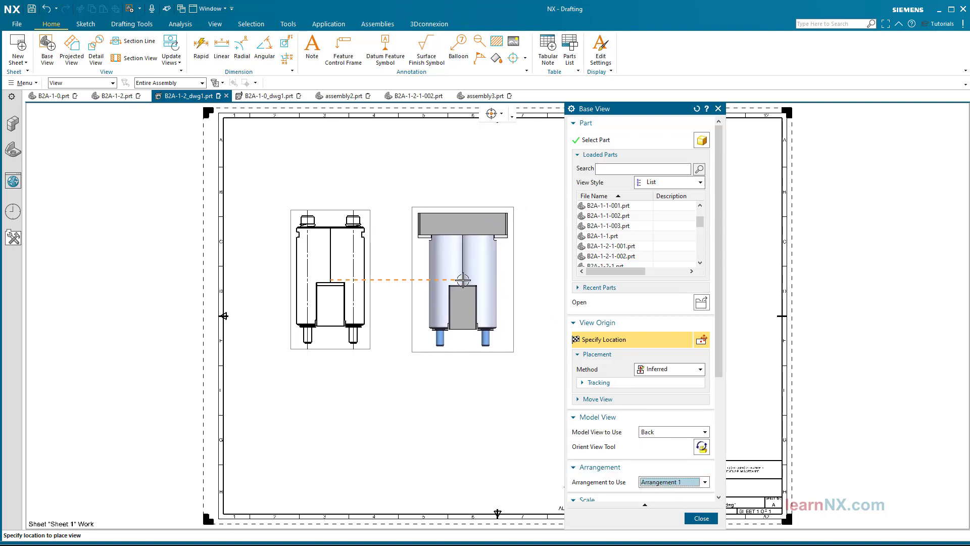
pyautogui.click(463, 280)
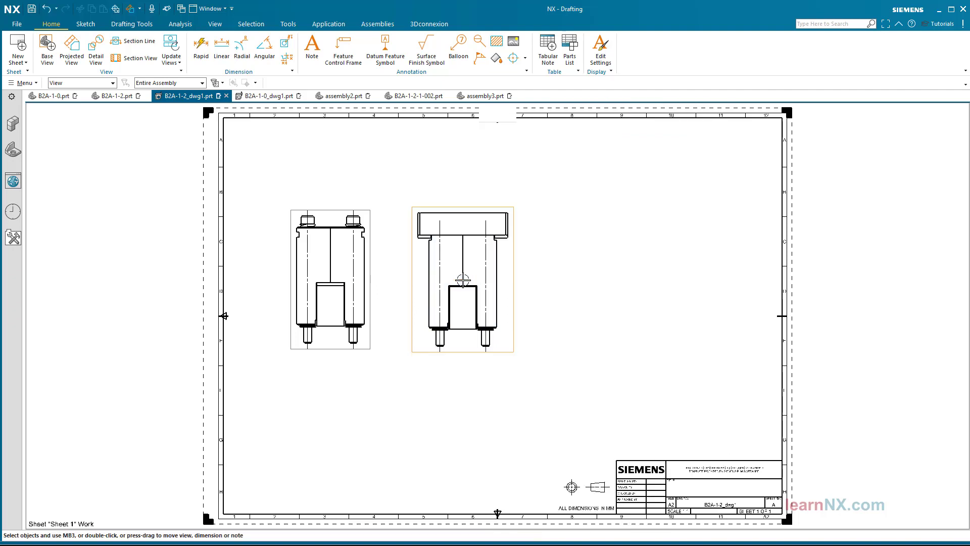
pyautogui.click(692, 380)
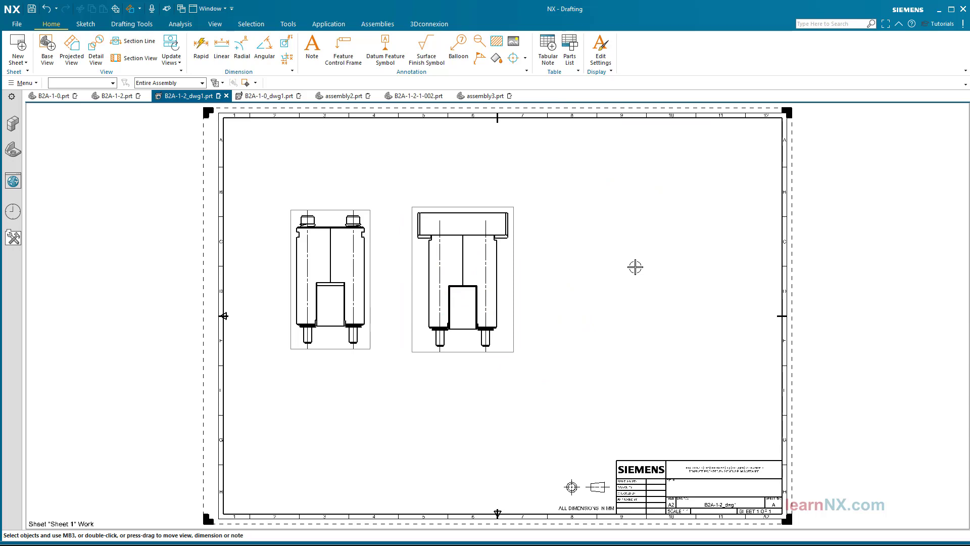
# - Insert an all-levels parts list using the "without spare parts" arrangement to the right of the Back view
pyautogui.click(572, 57)
pyautogui.scroll(2, 492, 235)
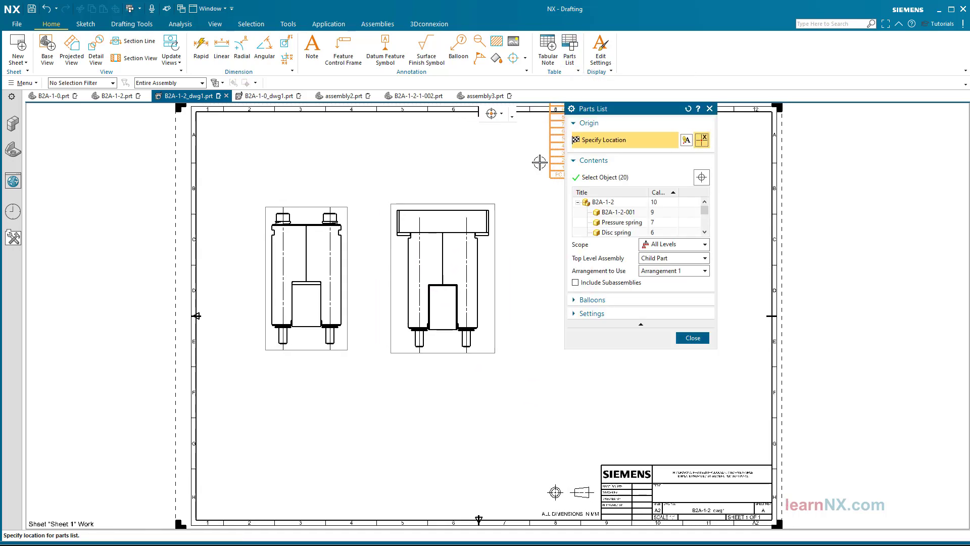
pyautogui.scroll(3, 491, 236)
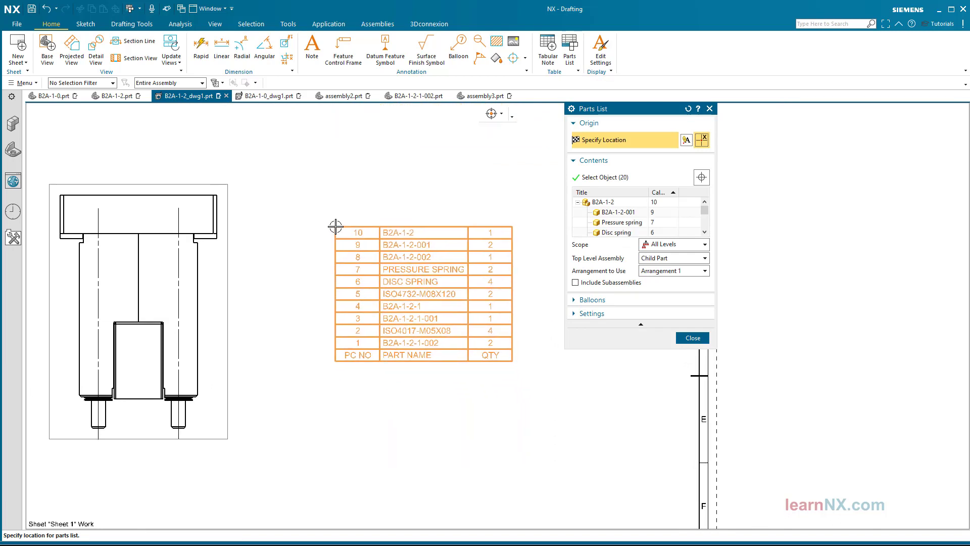
pyautogui.click(653, 273)
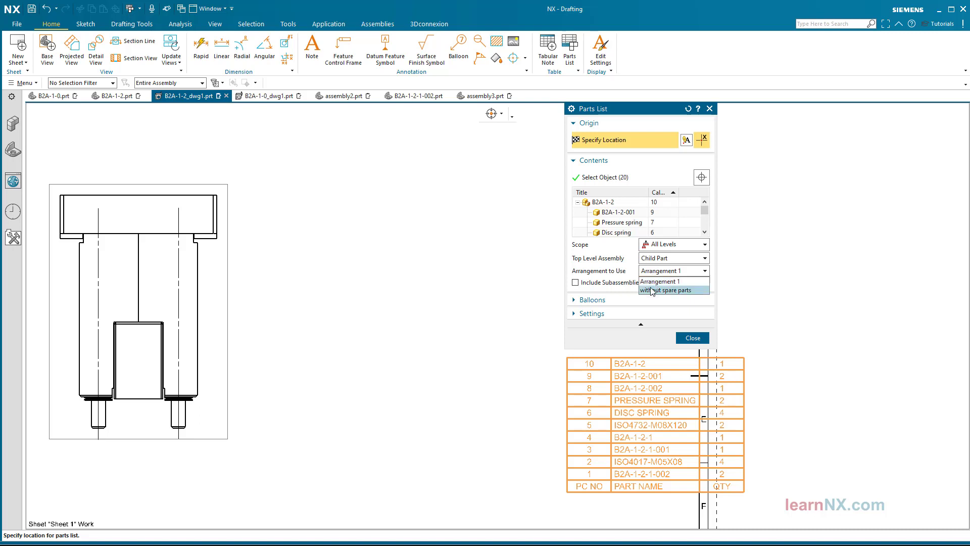
pyautogui.click(652, 291)
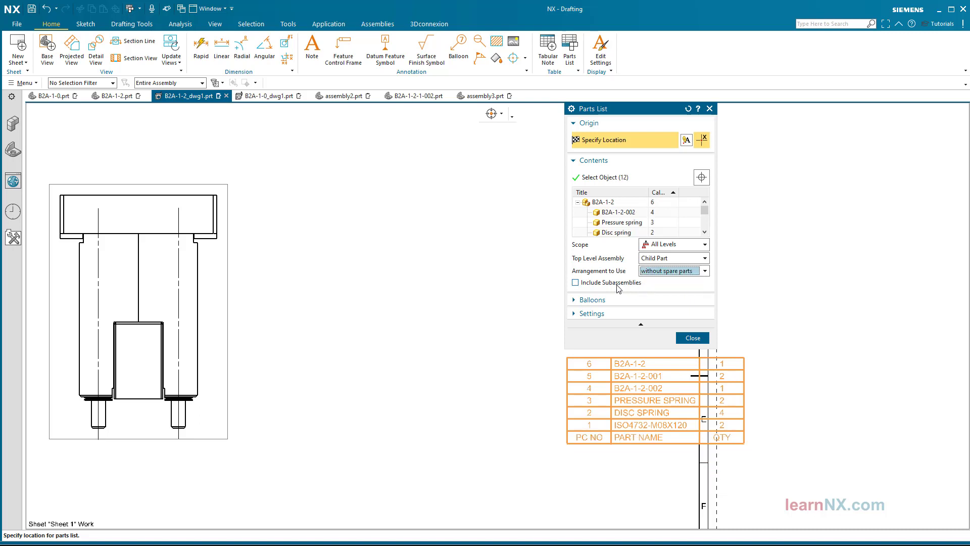
pyautogui.click(298, 221)
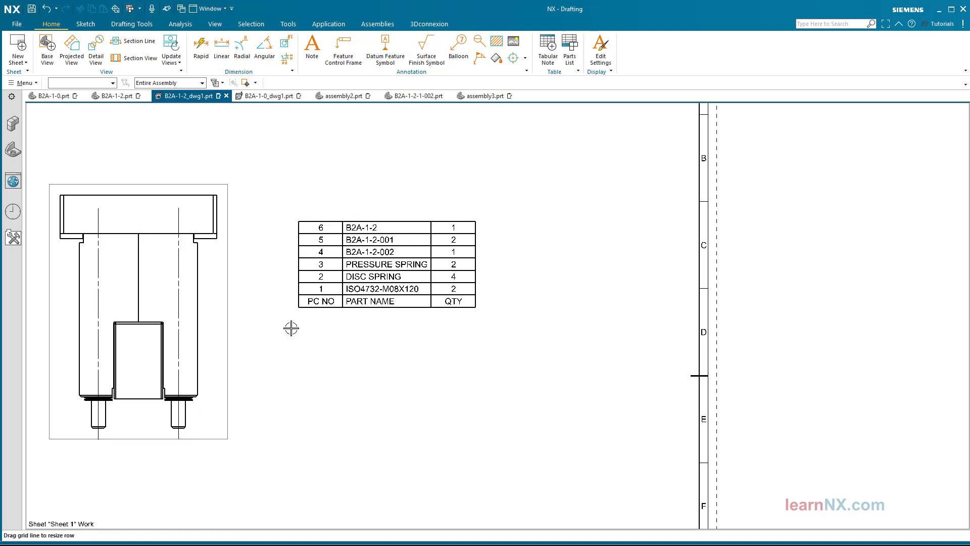
# - Switch the parts list's arrangement to Arrangement 1 and close its settings
pyautogui.doubleClick(298, 215)
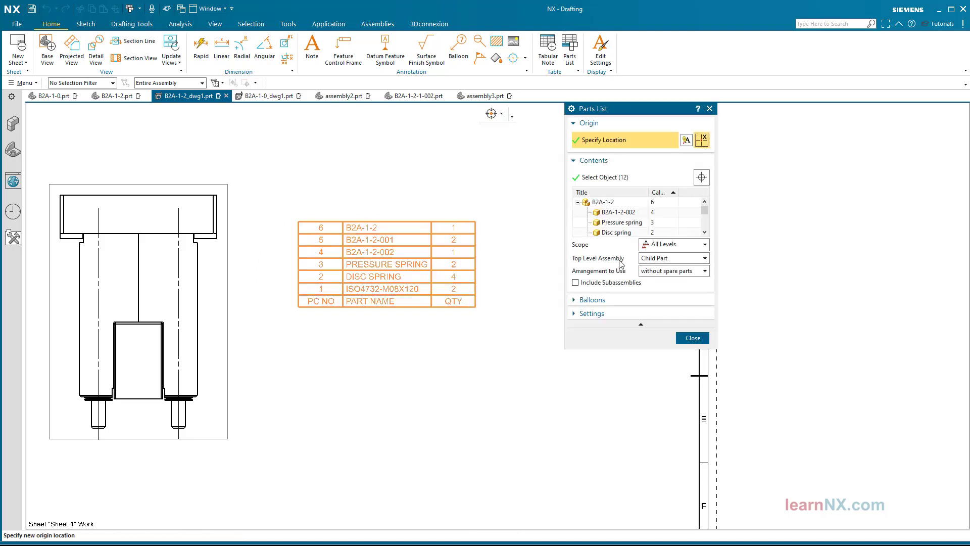
pyautogui.click(668, 271)
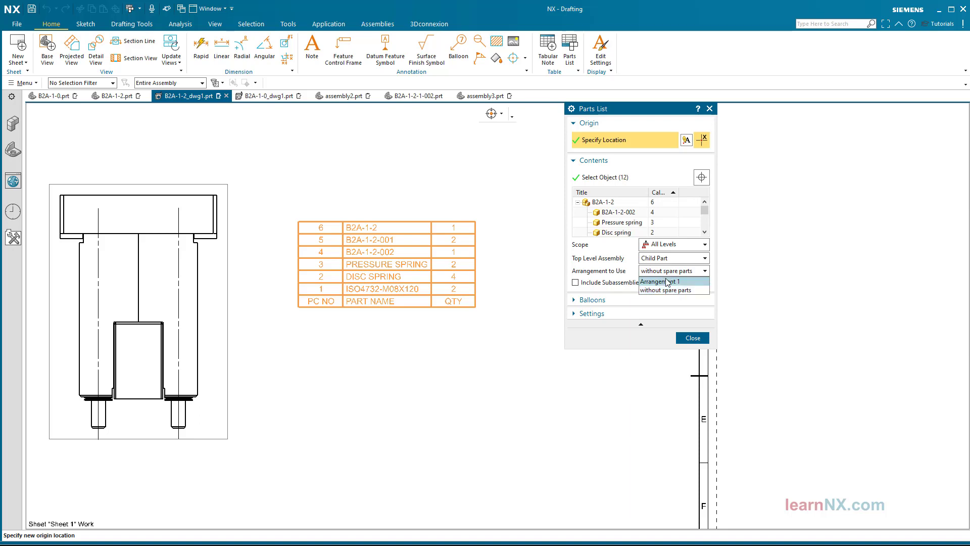
pyautogui.click(668, 282)
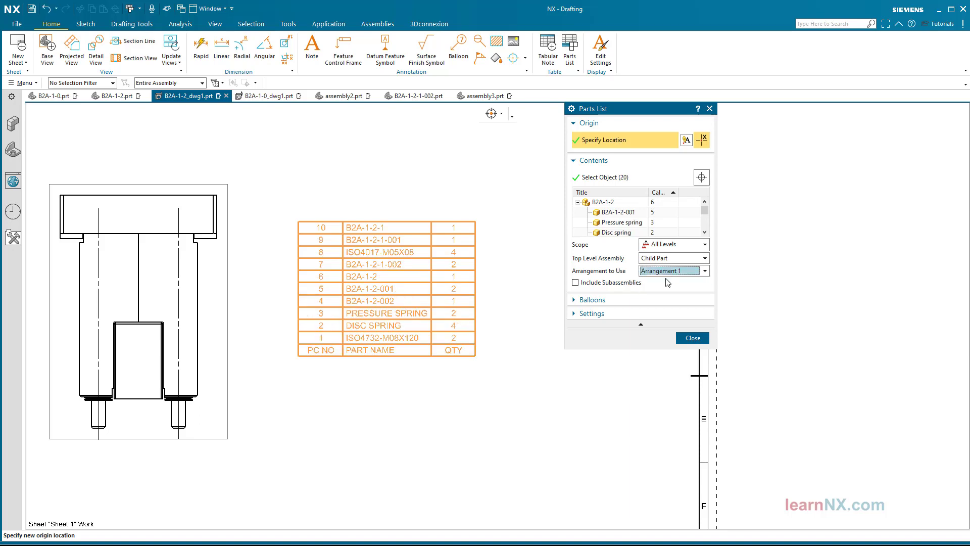
pyautogui.click(693, 338)
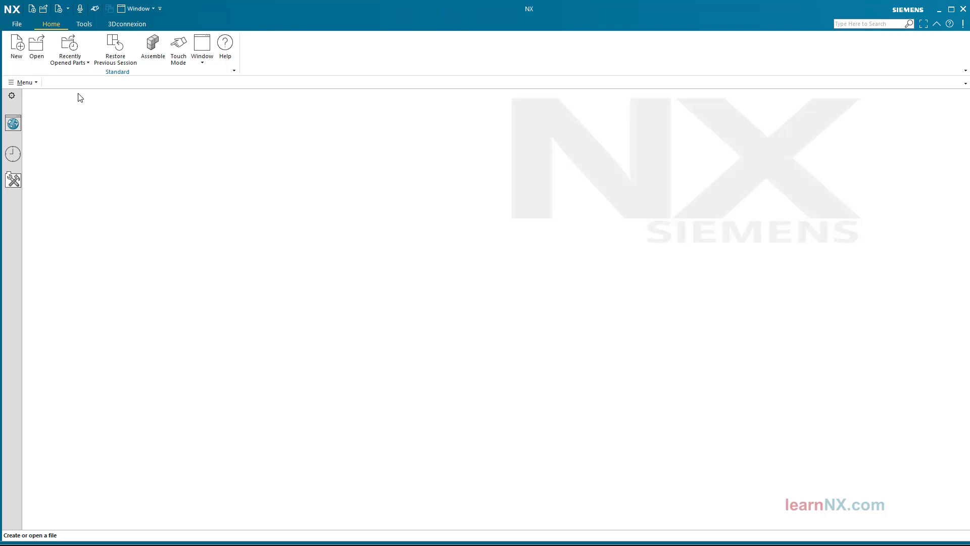
# - Create a new millimetre assembly file assembly2.prt from the Assembly template without adding any existing part
pyautogui.click(21, 48)
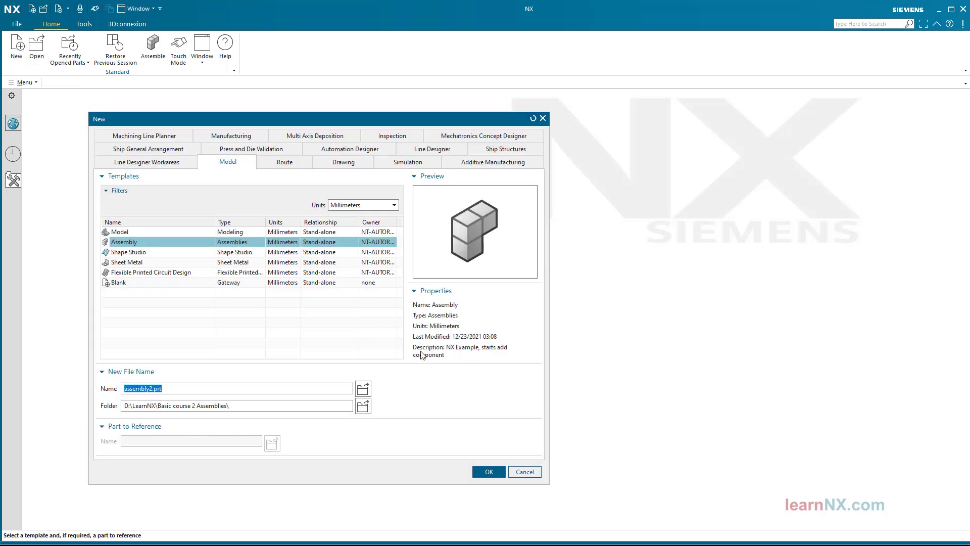
pyautogui.click(489, 471)
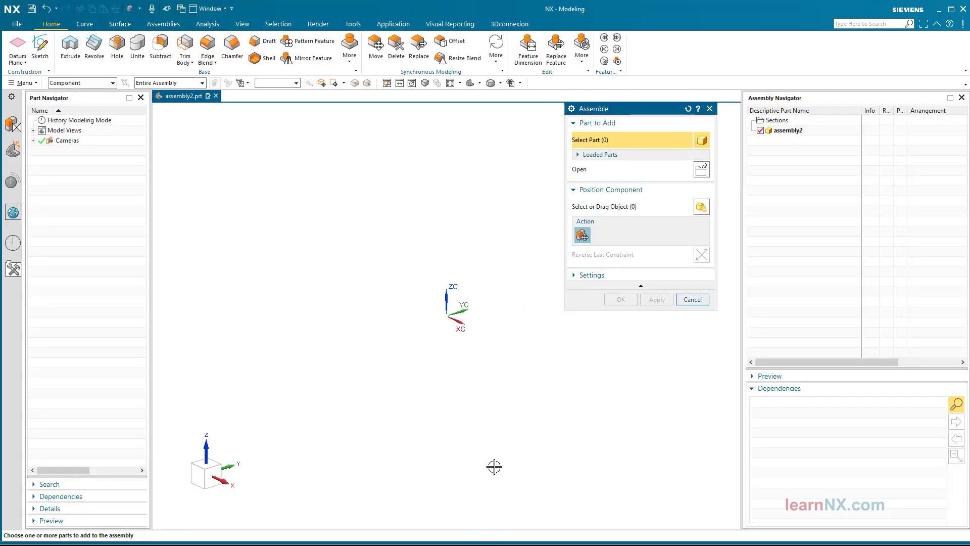
pyautogui.click(696, 301)
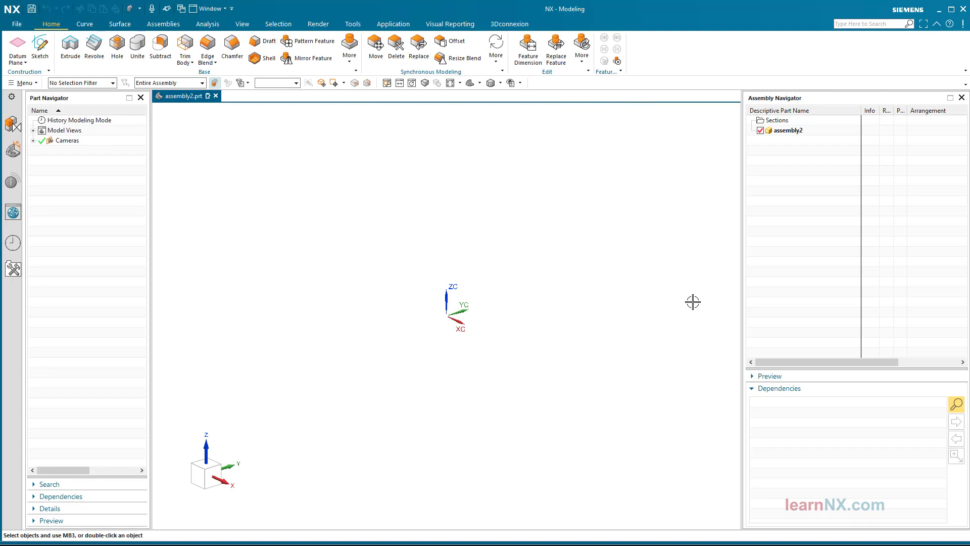
# - Add two new empty components to assembly2
pyautogui.click(163, 24)
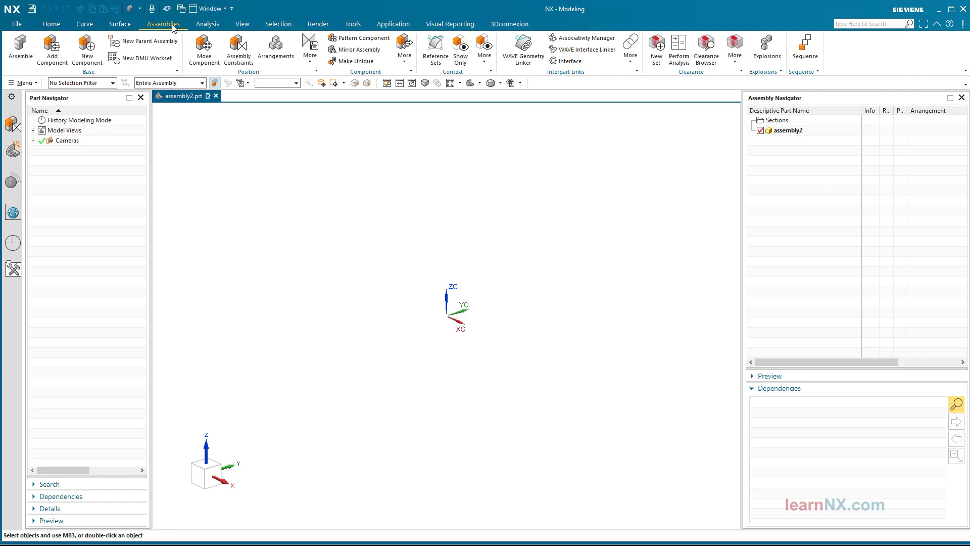
pyautogui.click(87, 49)
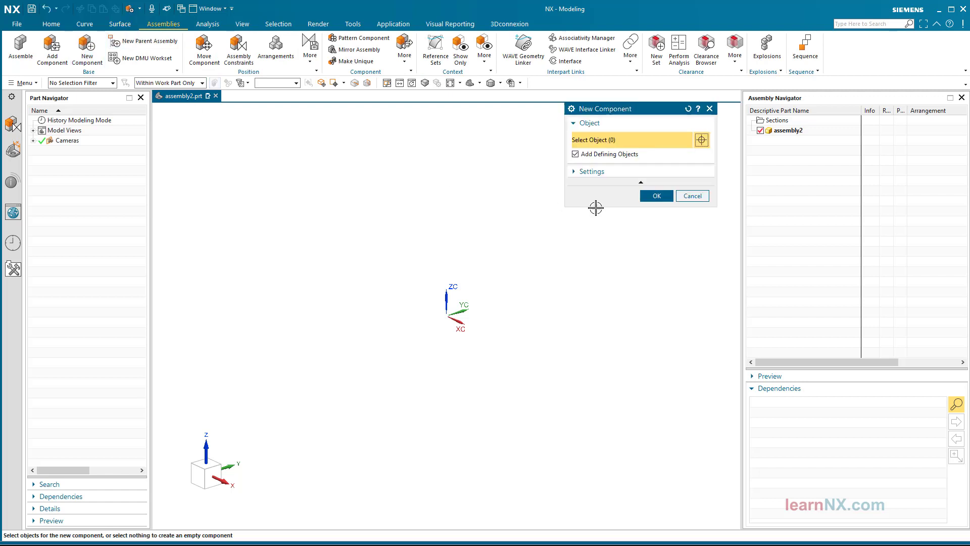
pyautogui.click(656, 196)
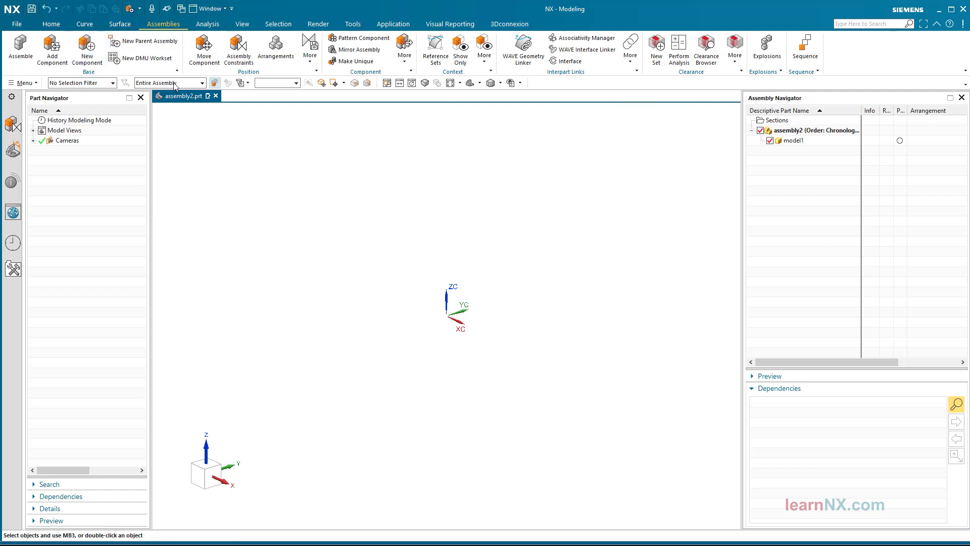
pyautogui.click(87, 49)
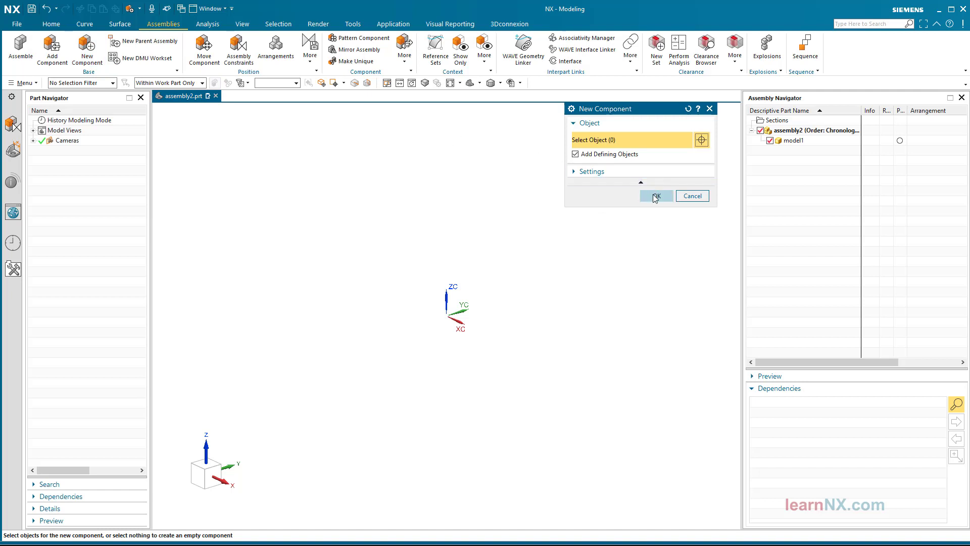
pyautogui.click(657, 196)
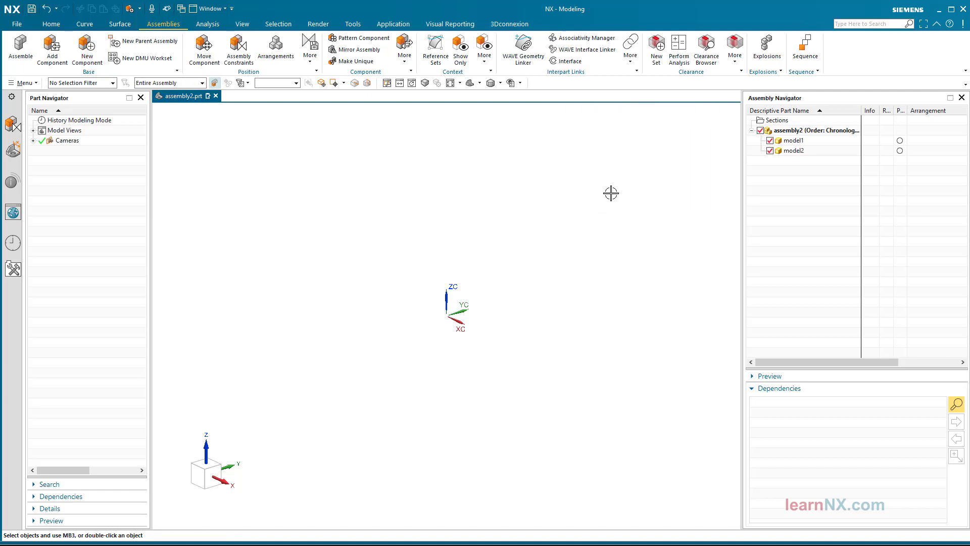
# - Make model1 the work part and create a 100 × 60 × 60 mm block at its origin
pyautogui.doubleClick(793, 141)
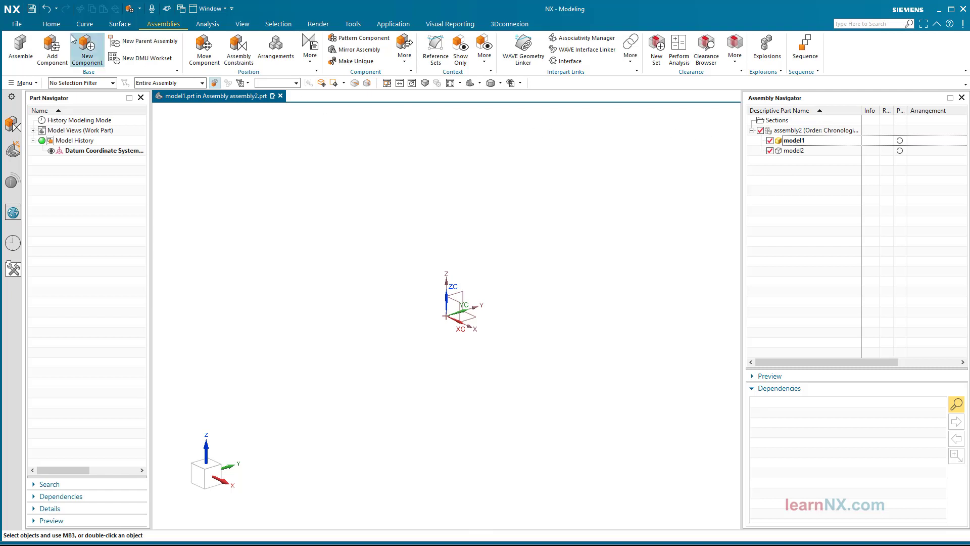
pyautogui.click(51, 23)
pyautogui.click(349, 65)
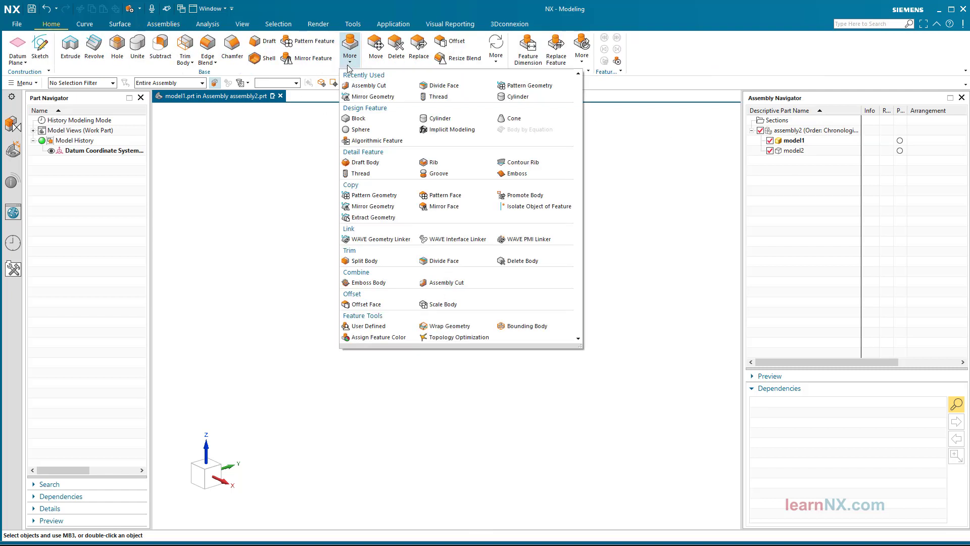
pyautogui.click(360, 121)
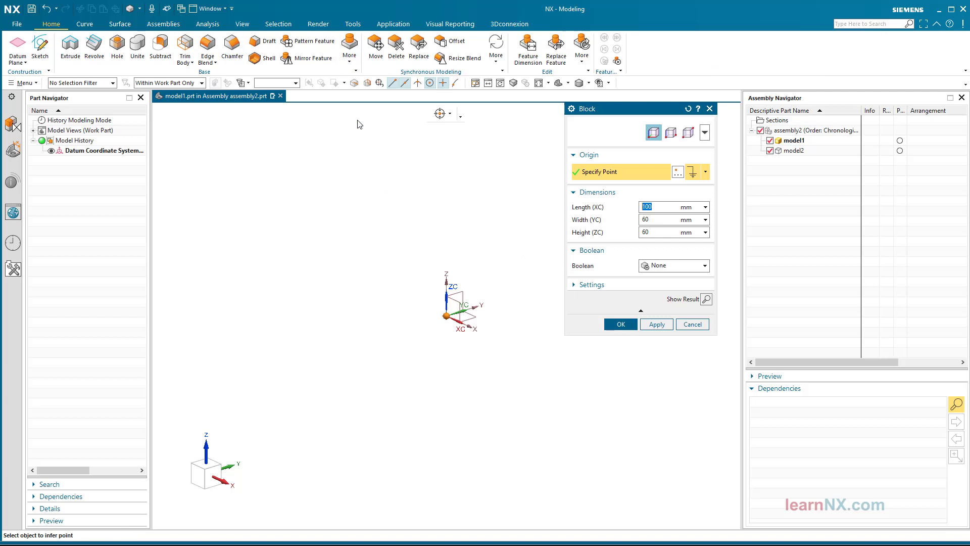
pyautogui.click(621, 324)
pyautogui.hotkey('ctrl', 'f')
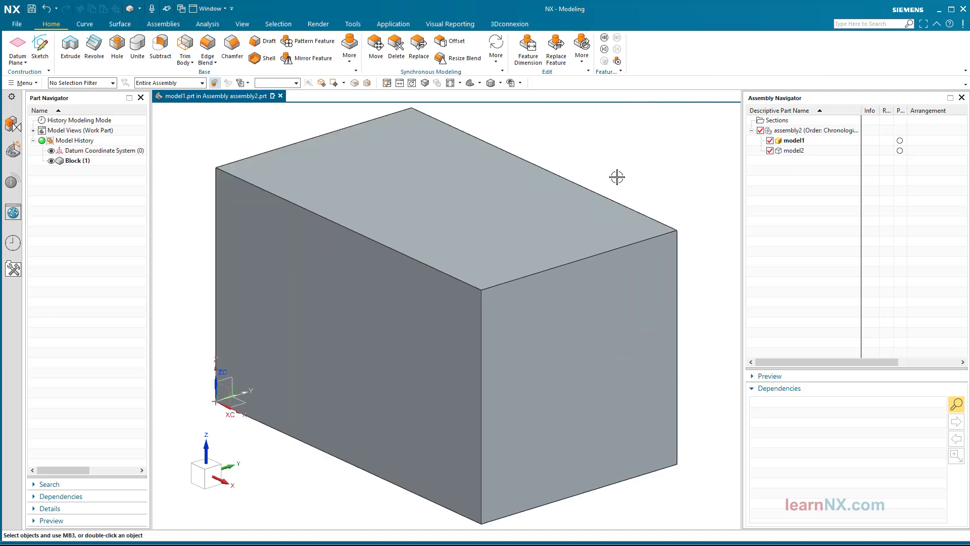
# - Create a cylinder of 50 mm diameter and 100 mm height along ZC in model2, then make assembly2 the work part again
pyautogui.doubleClick(792, 152)
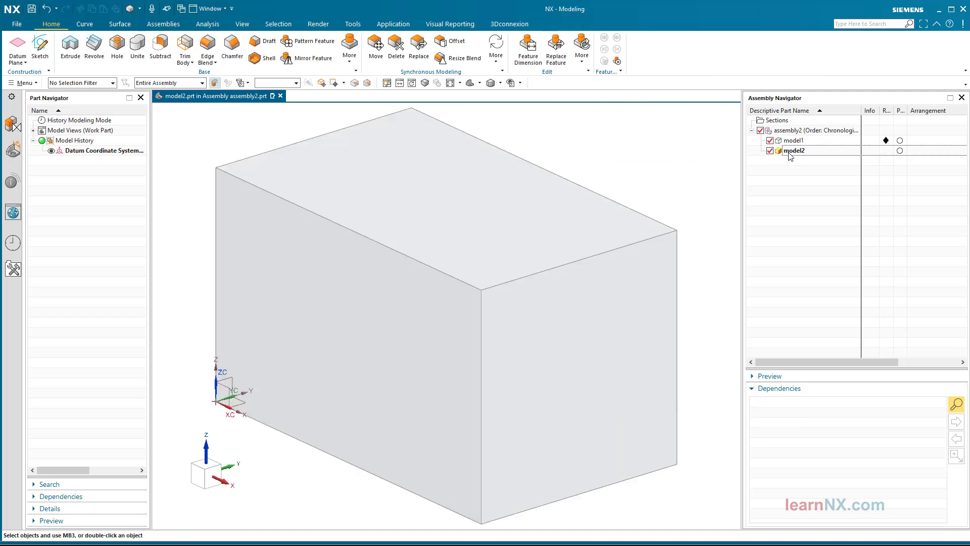
pyautogui.click(348, 68)
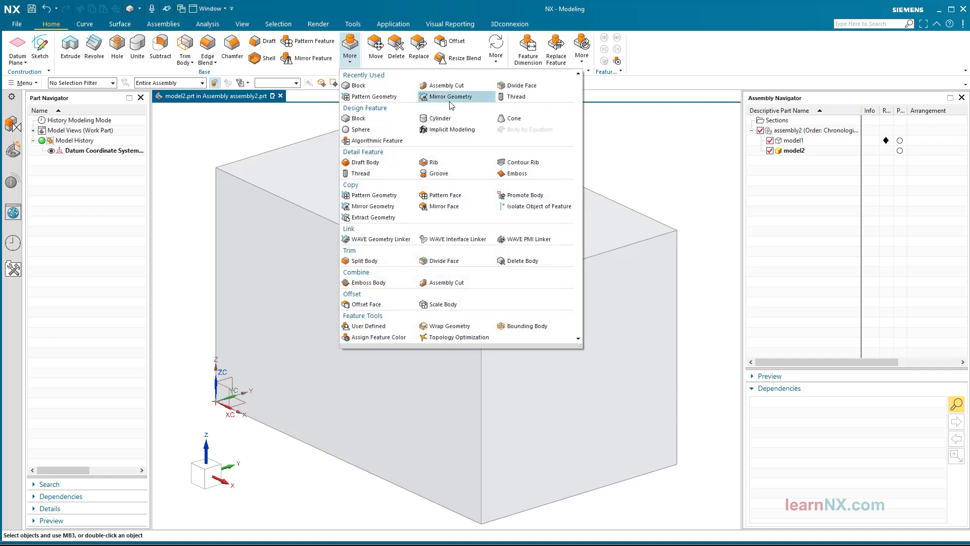
pyautogui.click(437, 123)
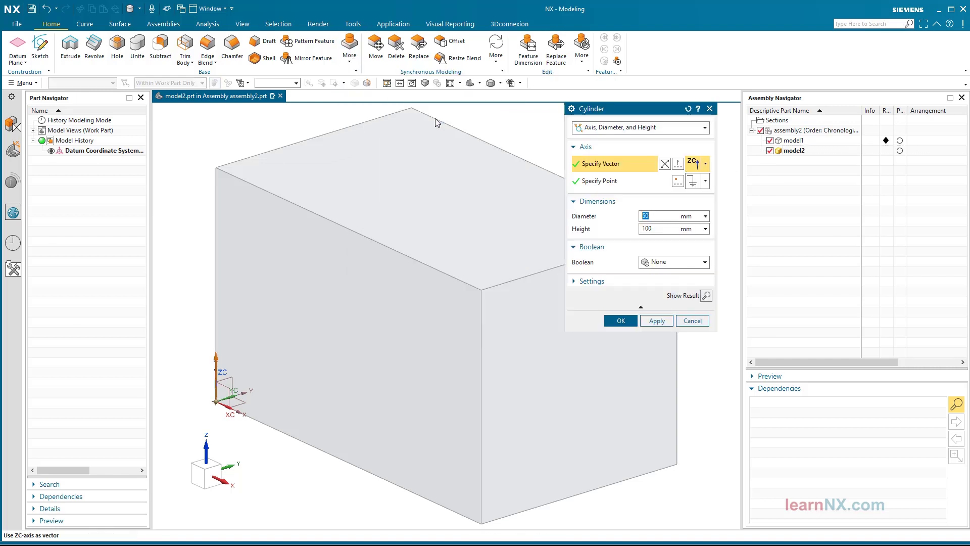
pyautogui.click(621, 322)
pyautogui.doubleClick(791, 130)
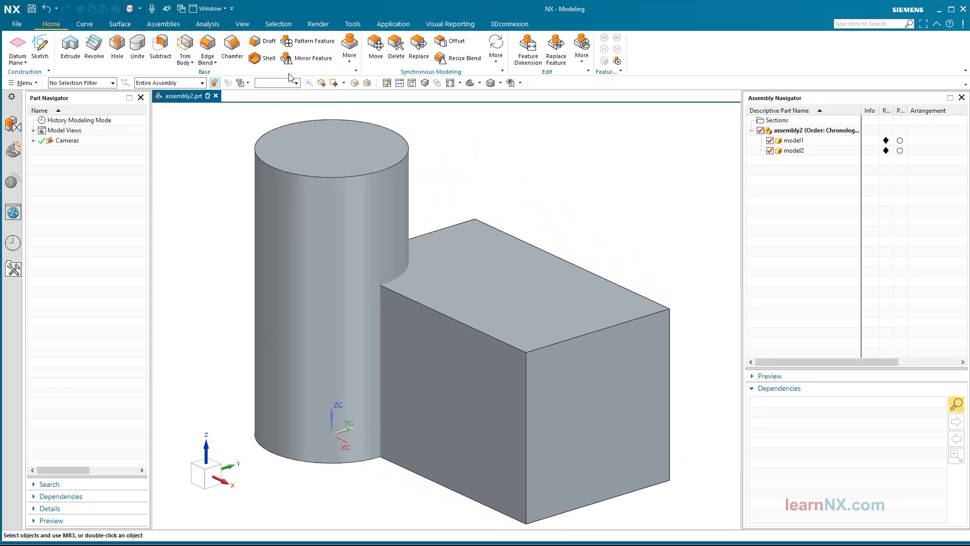
# - Copy Arrangement 1 of assembly2 as a new arrangement named "cylinder on block"
pyautogui.click(167, 25)
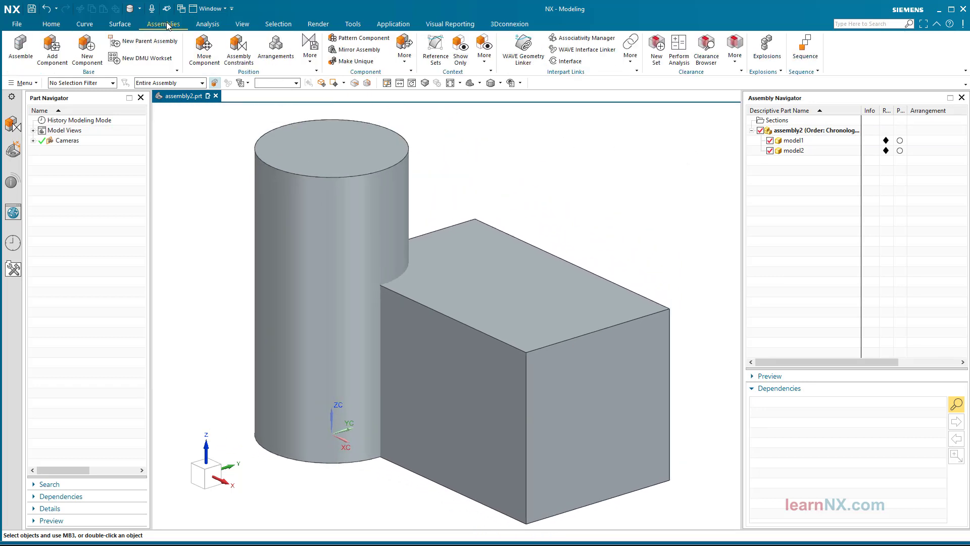
pyautogui.click(287, 53)
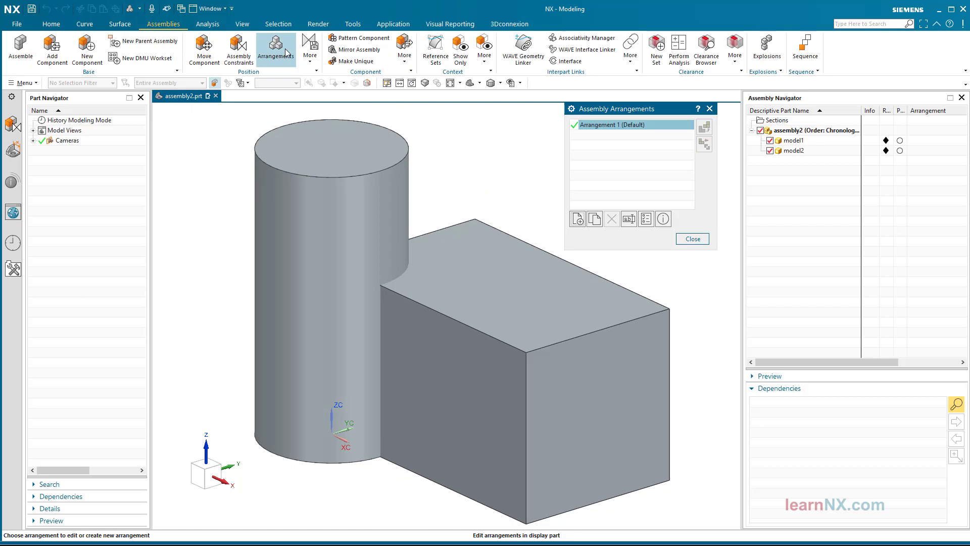
pyautogui.click(593, 219)
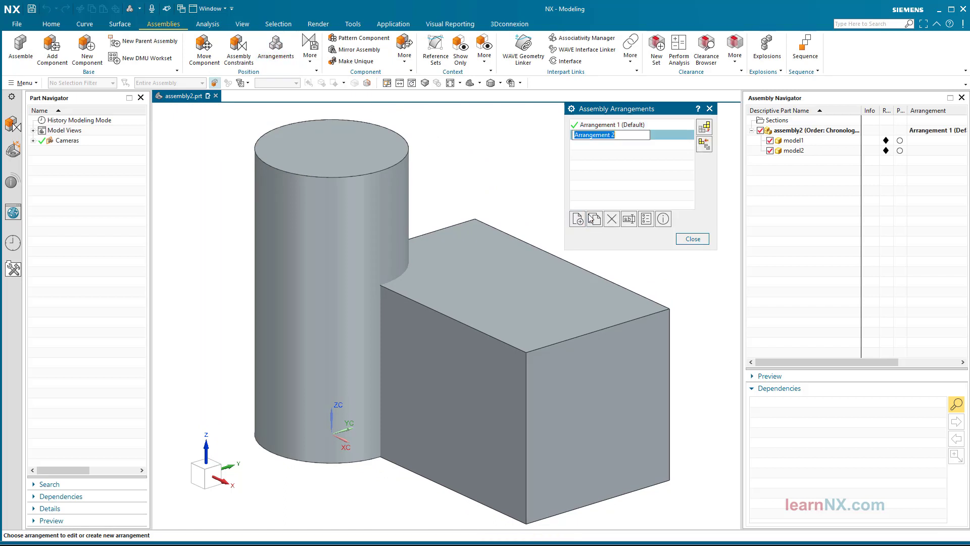
pyautogui.write('cylinde')
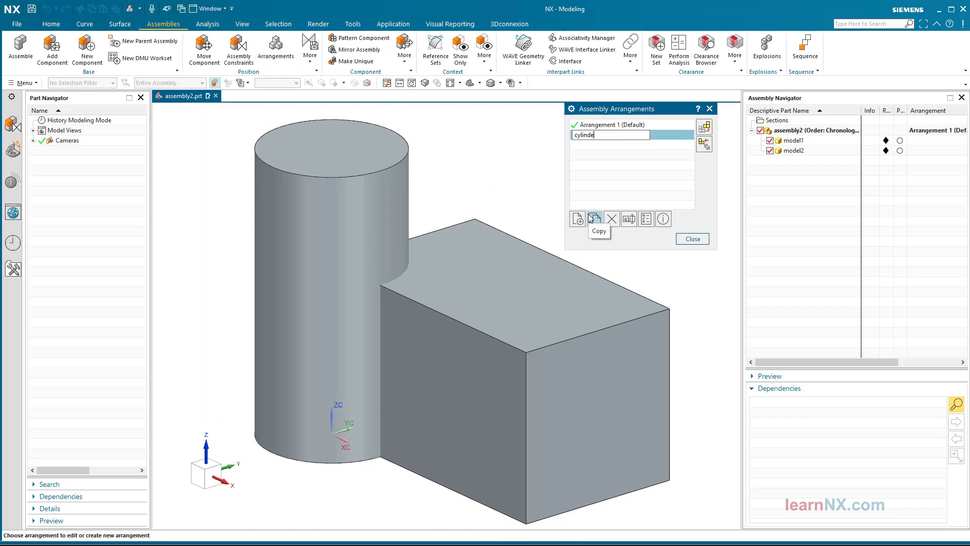
pyautogui.write('r on block')
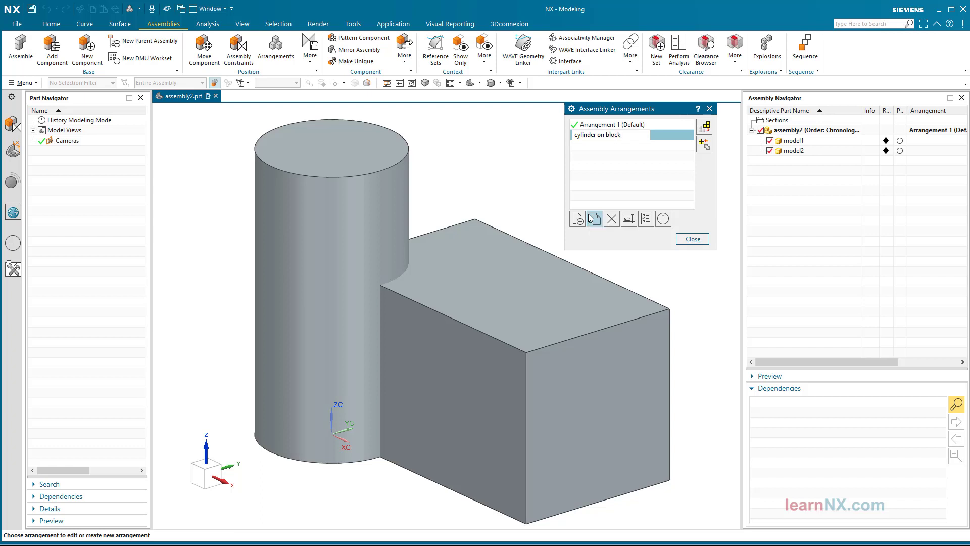
pyautogui.press('Return')
# - Add a new arrangement named "block on cylinder" and make "cylinder on block" the active arrangement
pyautogui.click(578, 218)
pyautogui.write('block on c')
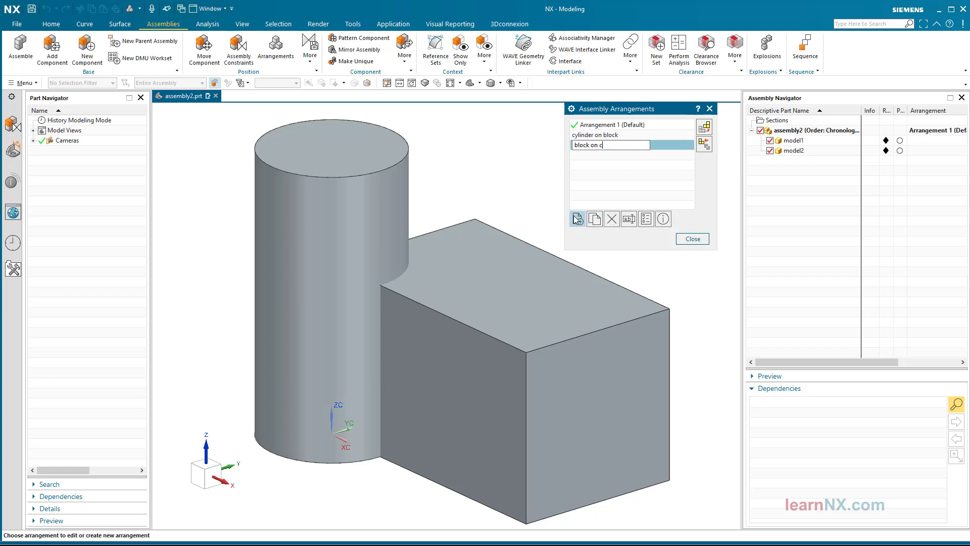
pyautogui.write('ylinder')
pyautogui.press('Return')
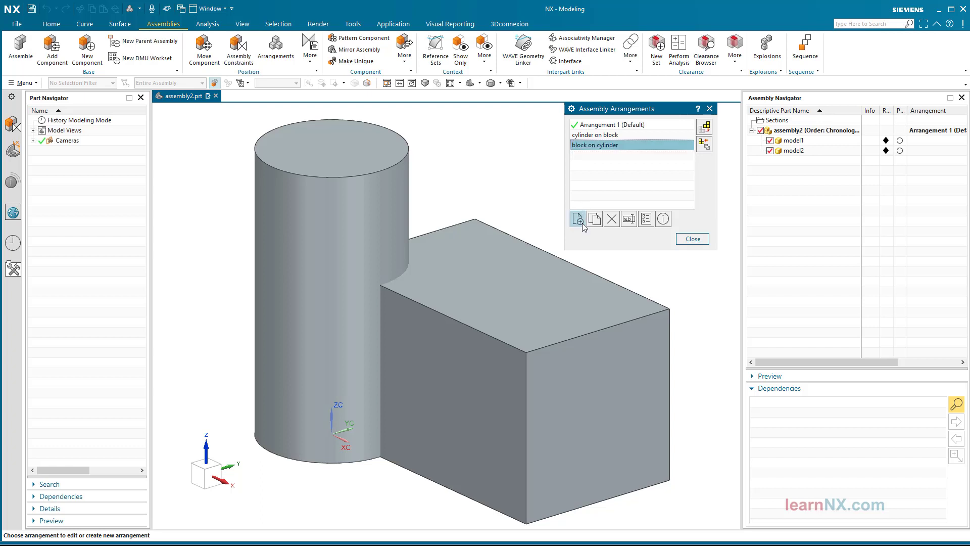
pyautogui.doubleClick(601, 135)
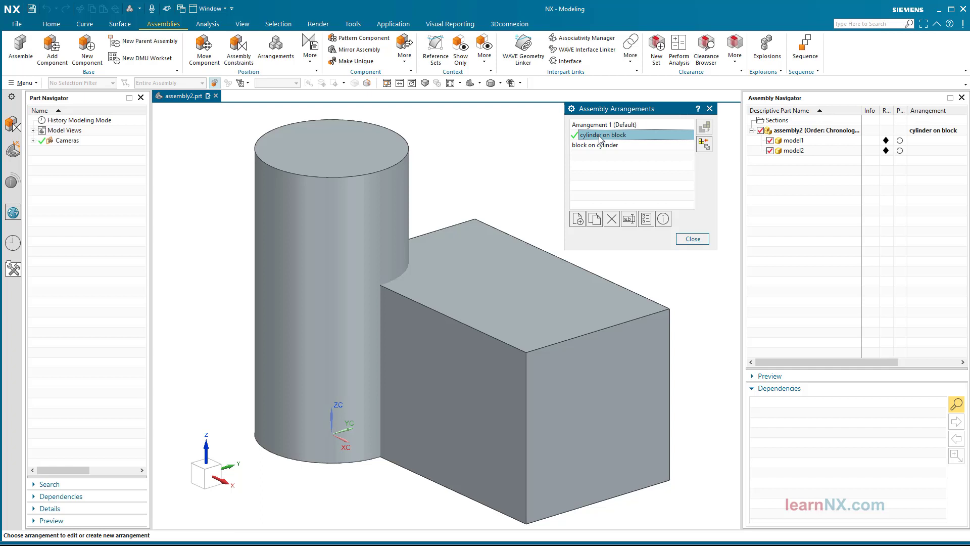
pyautogui.click(697, 236)
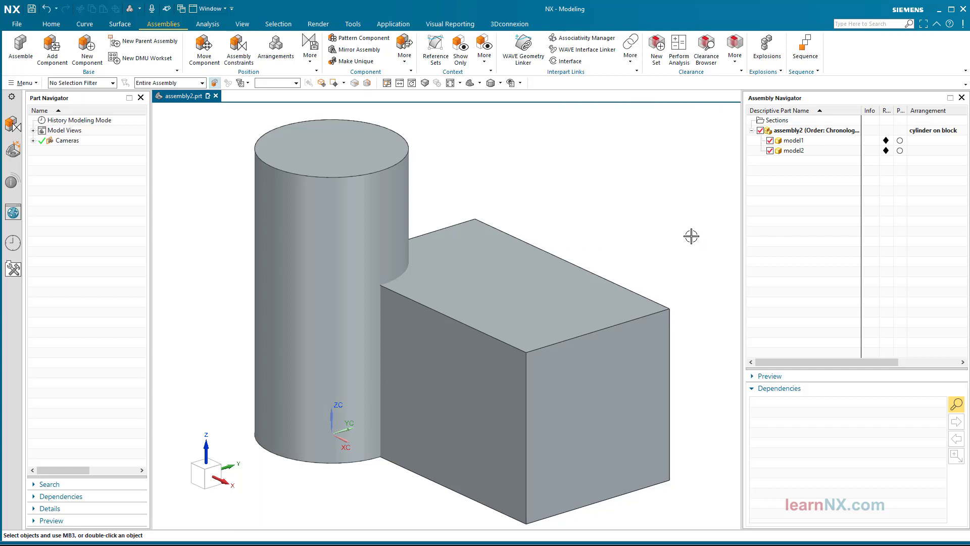
# - Start a component move with the Arrangements setting changed to Apply to Used
pyautogui.click(207, 57)
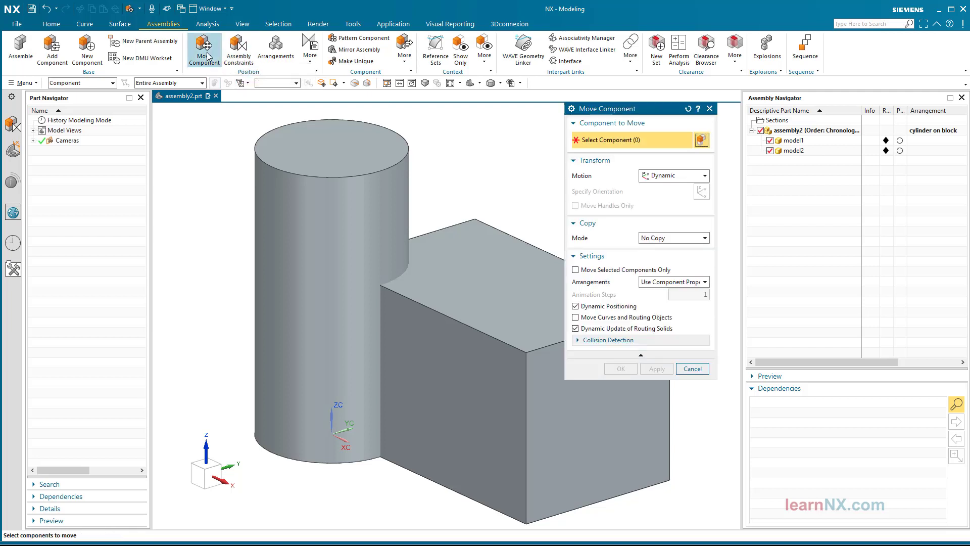
pyautogui.click(656, 284)
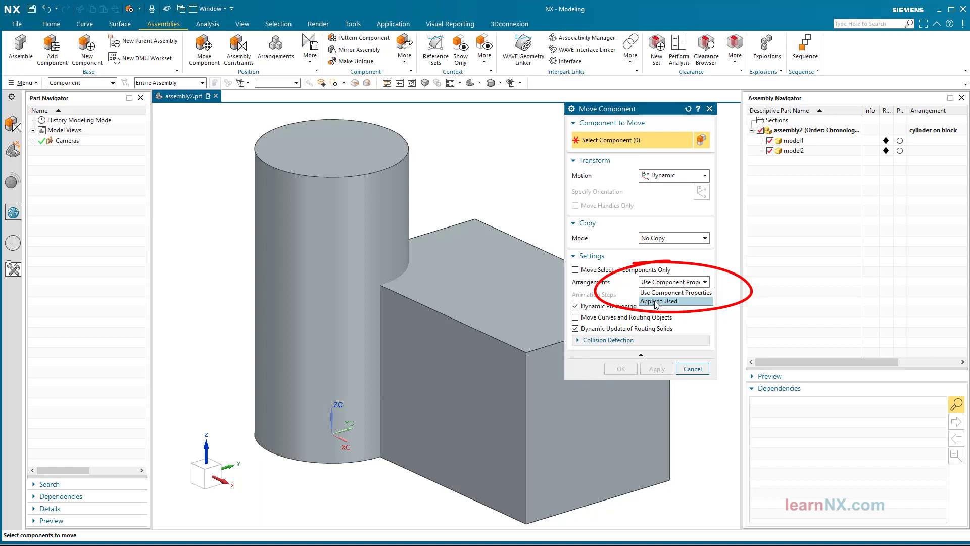
pyautogui.click(656, 302)
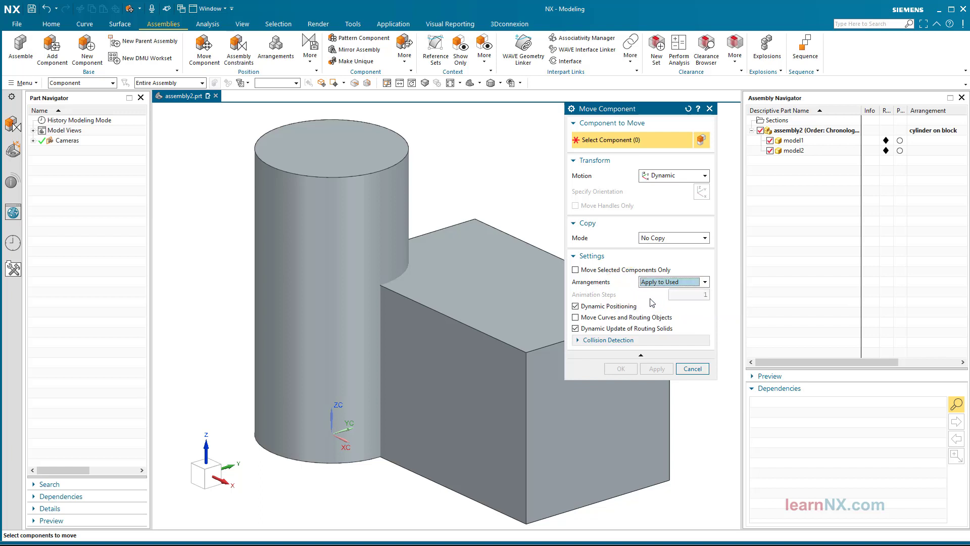
# - Move the cylinder dynamically onto the block's top face, with its handle origin at about X 67, Y 17, Z 118 mm
pyautogui.click(380, 194)
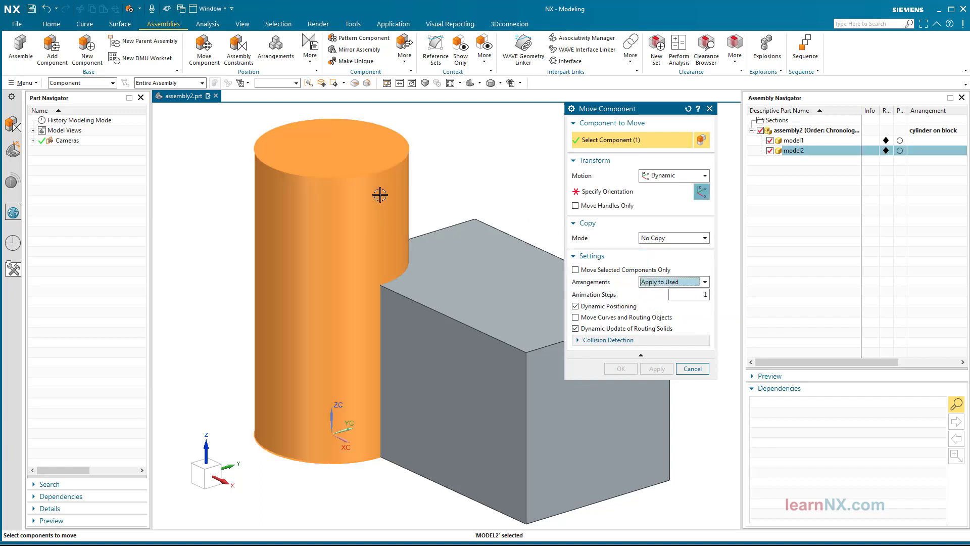
pyautogui.click(600, 193)
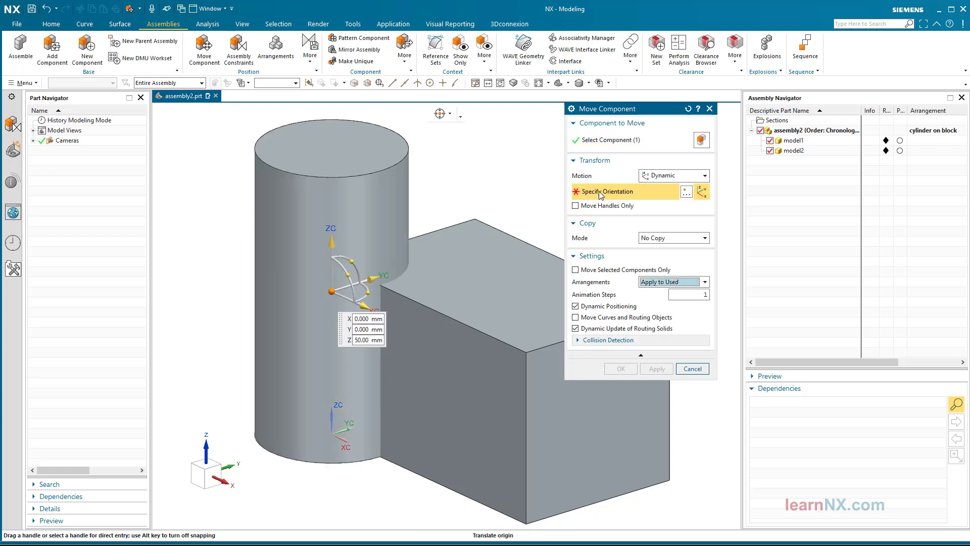
pyautogui.scroll(4, 505, 222)
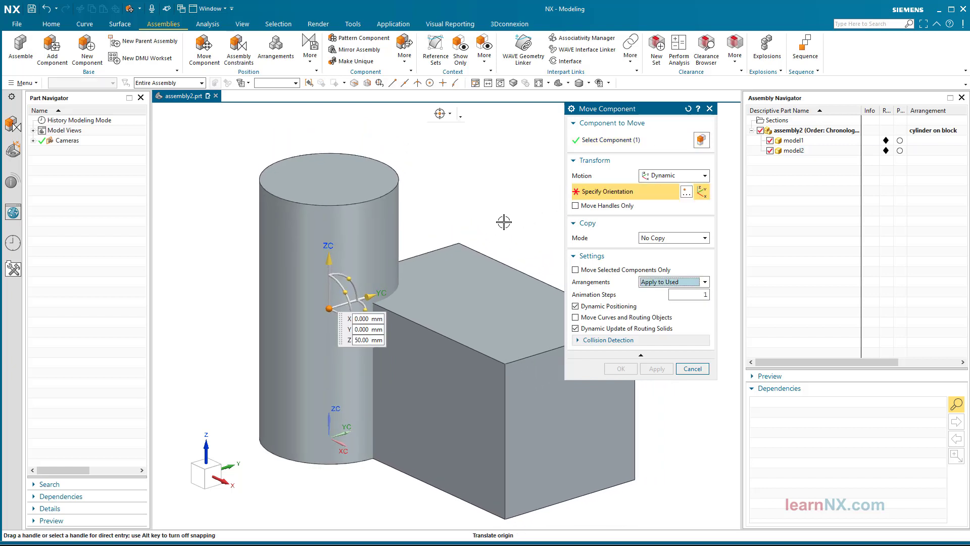
pyautogui.click(296, 266)
pyautogui.moveTo(297, 265); pyautogui.dragTo(298, 154)
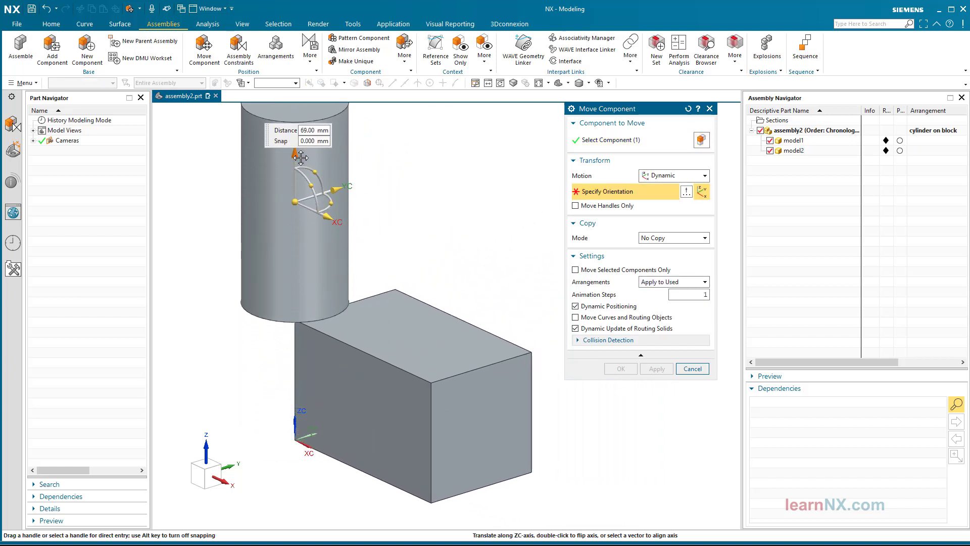
pyautogui.click(329, 216)
pyautogui.moveTo(328, 217); pyautogui.dragTo(439, 253)
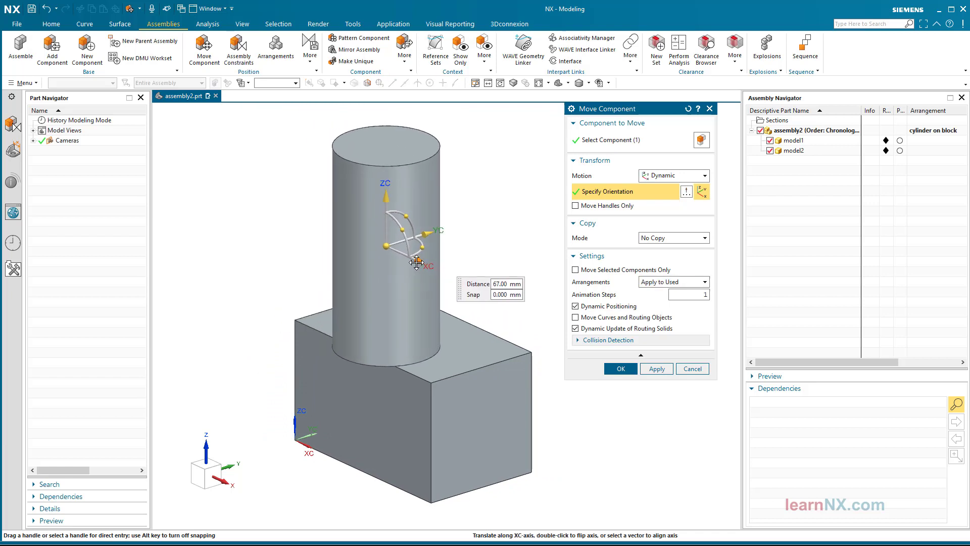
pyautogui.click(444, 218)
pyautogui.moveTo(444, 218); pyautogui.dragTo(453, 216)
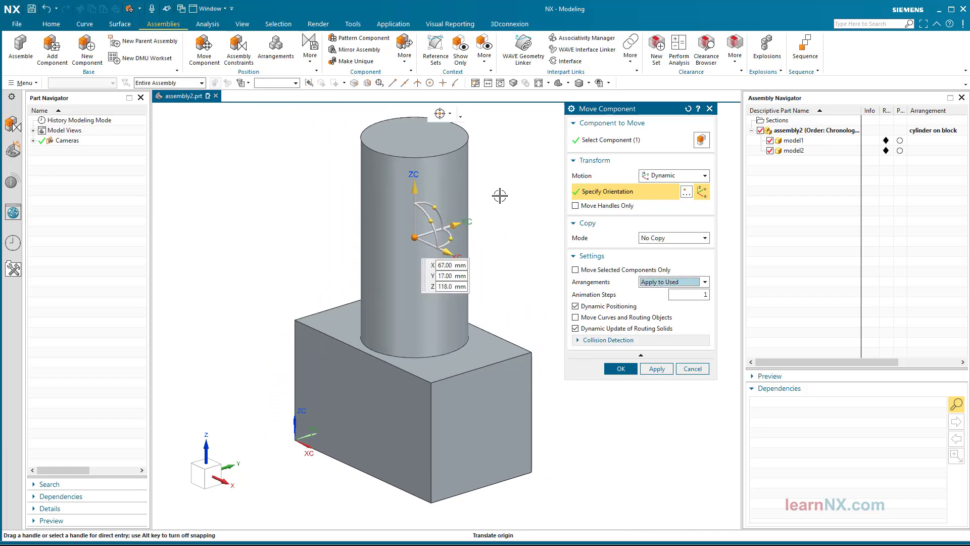
pyautogui.click(621, 369)
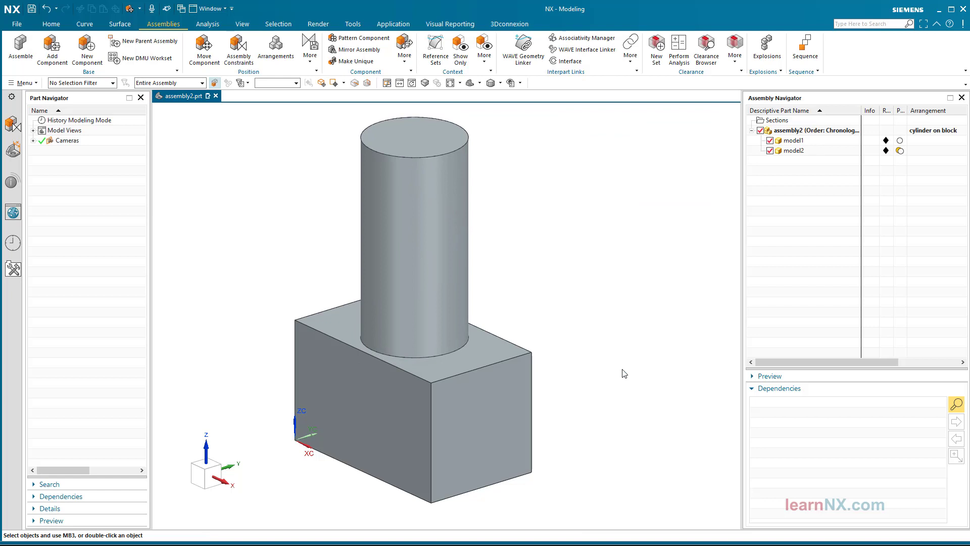
# - Make "block on cylinder" the active arrangement of assembly2
pyautogui.click(276, 46)
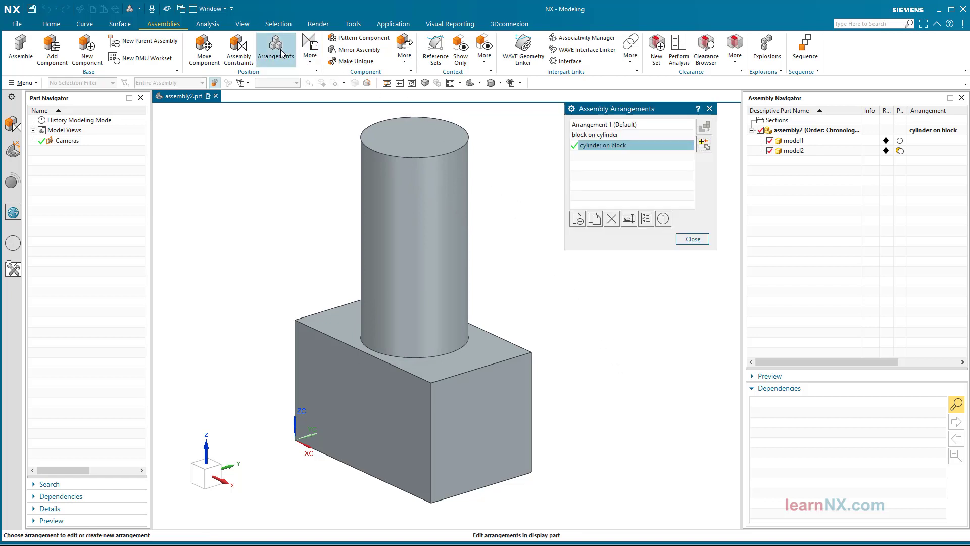
pyautogui.click(582, 136)
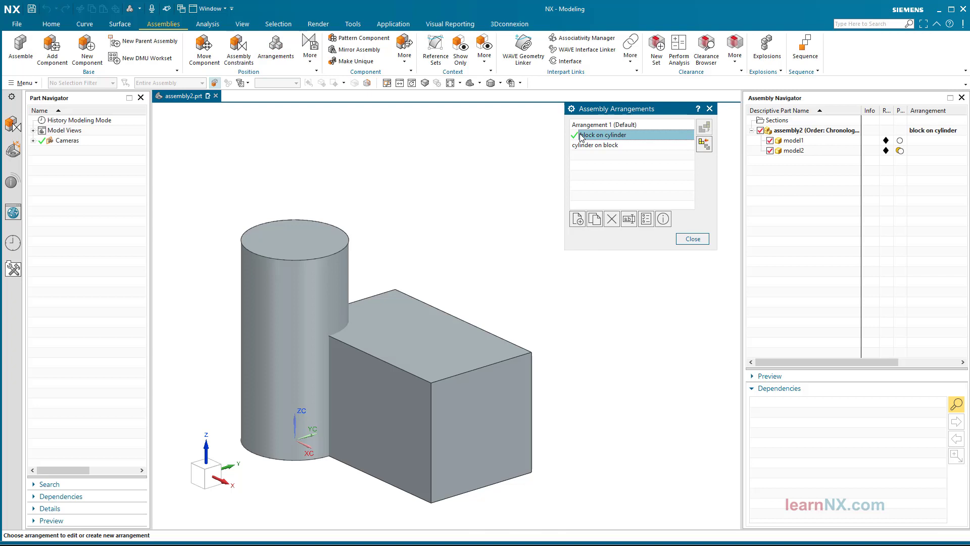
pyautogui.click(693, 237)
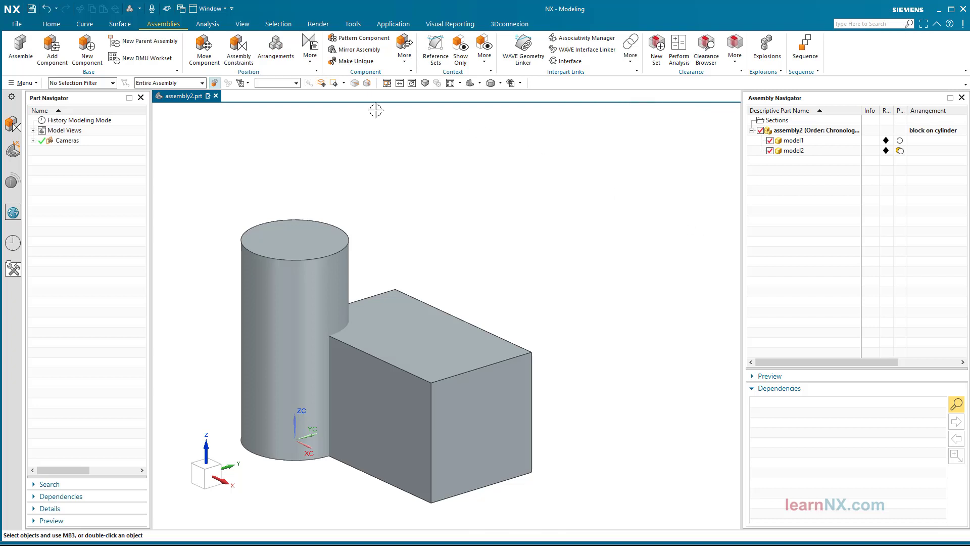
# - Move the block dynamically on top of the cylinder, with its handle origin at about X 28, Y -15, Z 141 mm
pyautogui.click(205, 51)
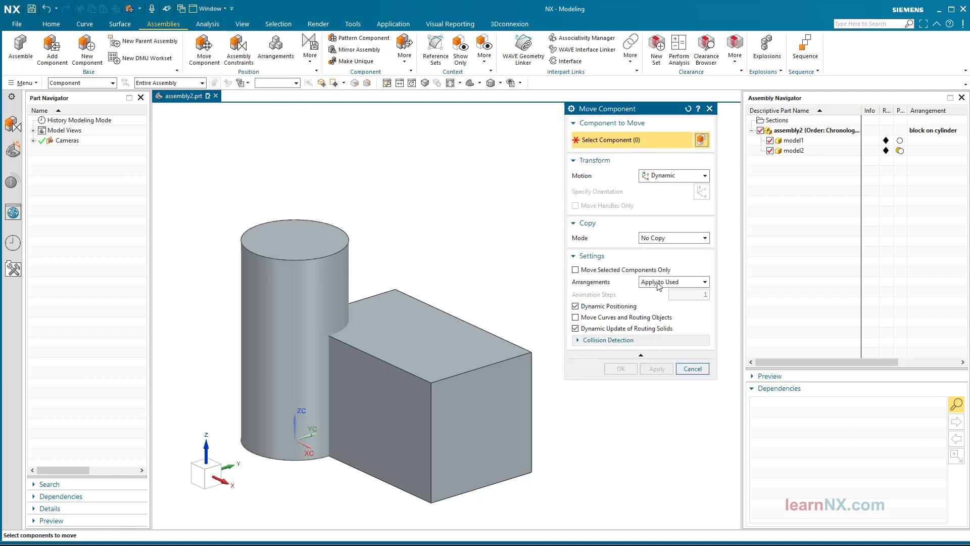
pyautogui.click(455, 350)
pyautogui.middleClick(511, 273)
pyautogui.moveTo(410, 344); pyautogui.dragTo(410, 124)
pyautogui.moveTo(454, 161); pyautogui.dragTo(344, 228)
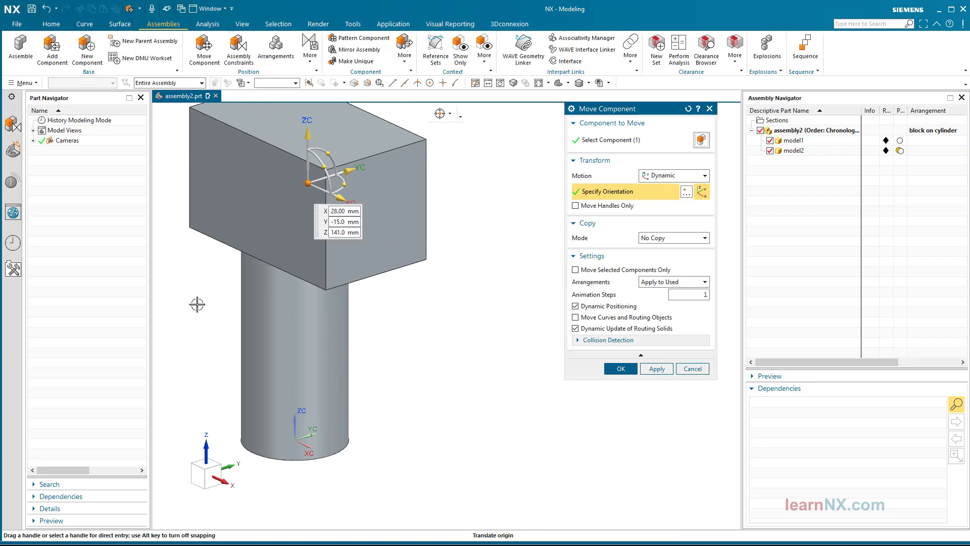
pyautogui.click(621, 369)
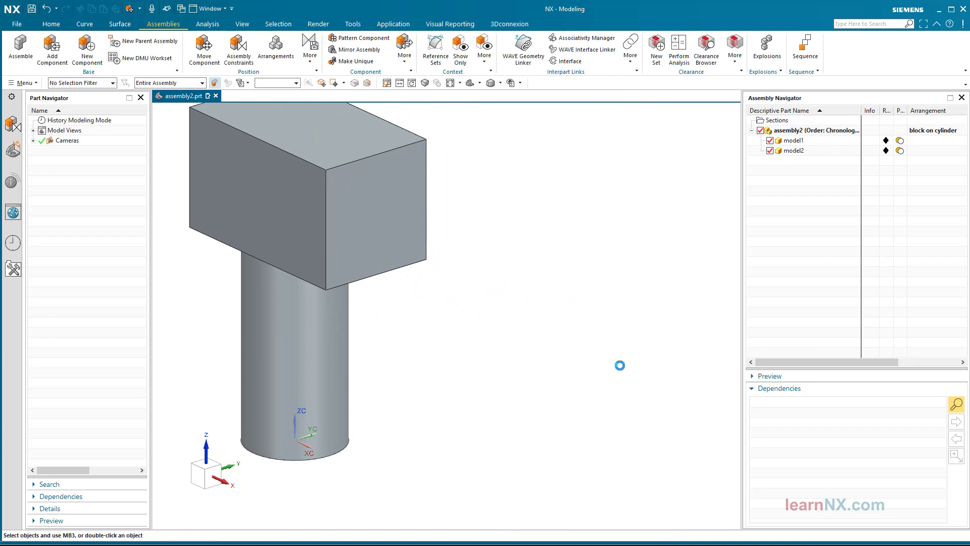
# - Compare the component positions by activating "cylinder on block" and returning to "block on cylinder"
pyautogui.click(275, 46)
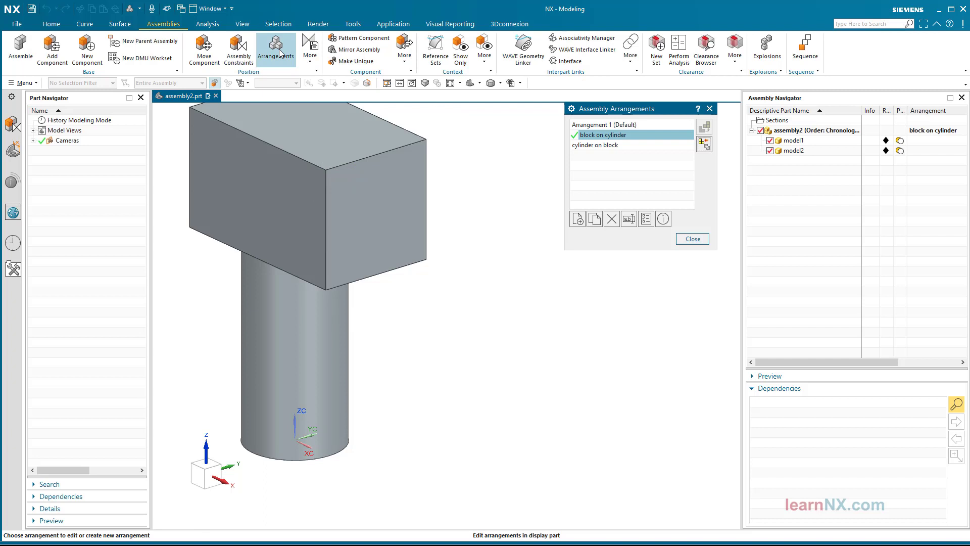
pyautogui.doubleClick(594, 146)
pyautogui.doubleClick(593, 136)
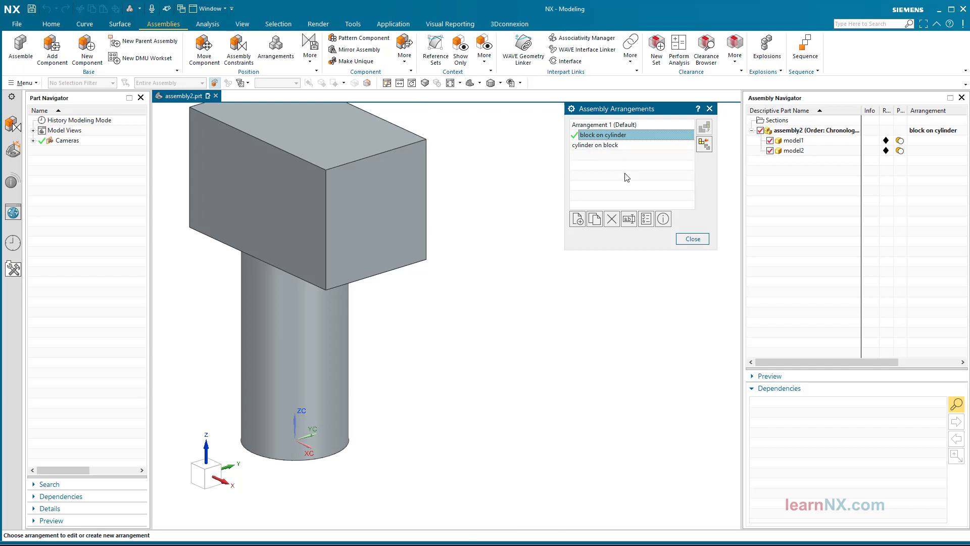
pyautogui.click(682, 238)
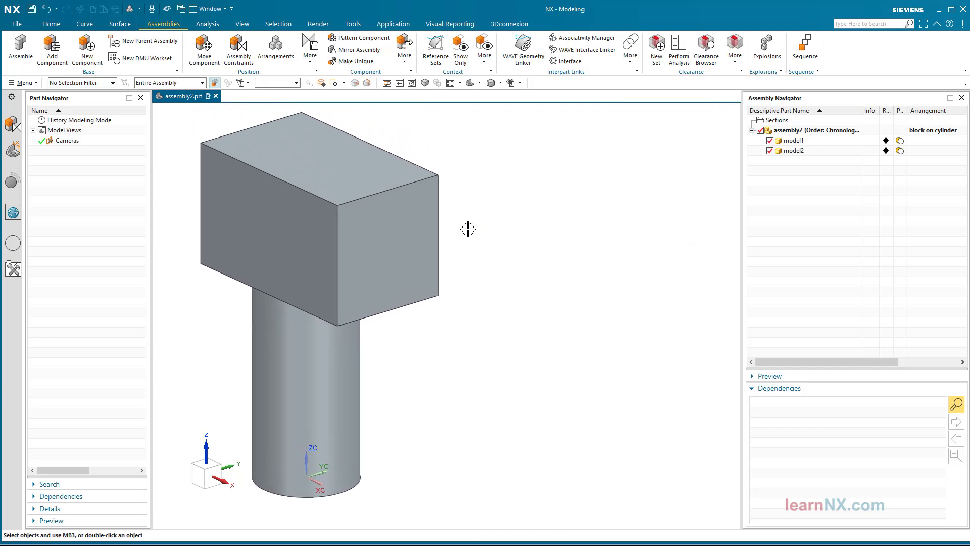
# - Rotate the block freehand about its vertical ZC axis in the active arrangement, applying the move to the used arrangement
pyautogui.click(211, 65)
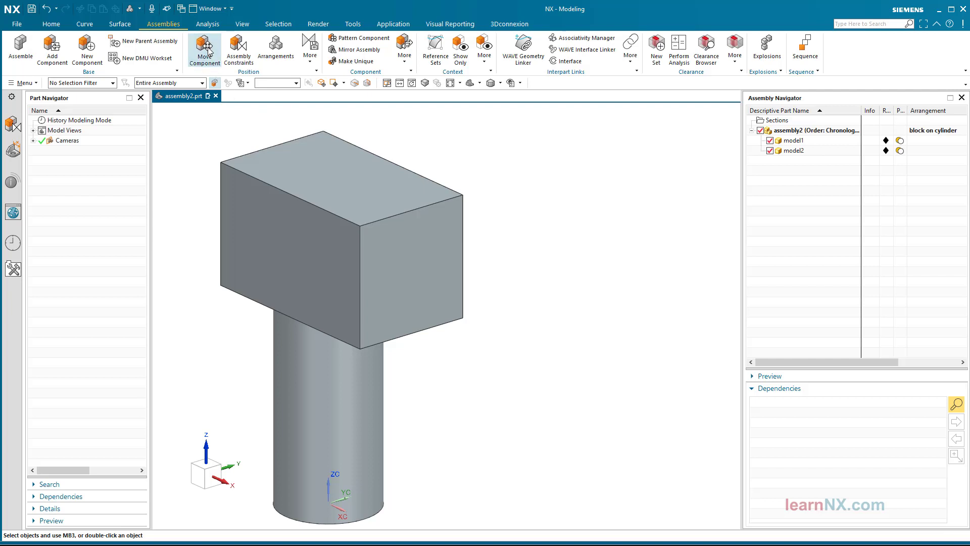
pyautogui.click(349, 171)
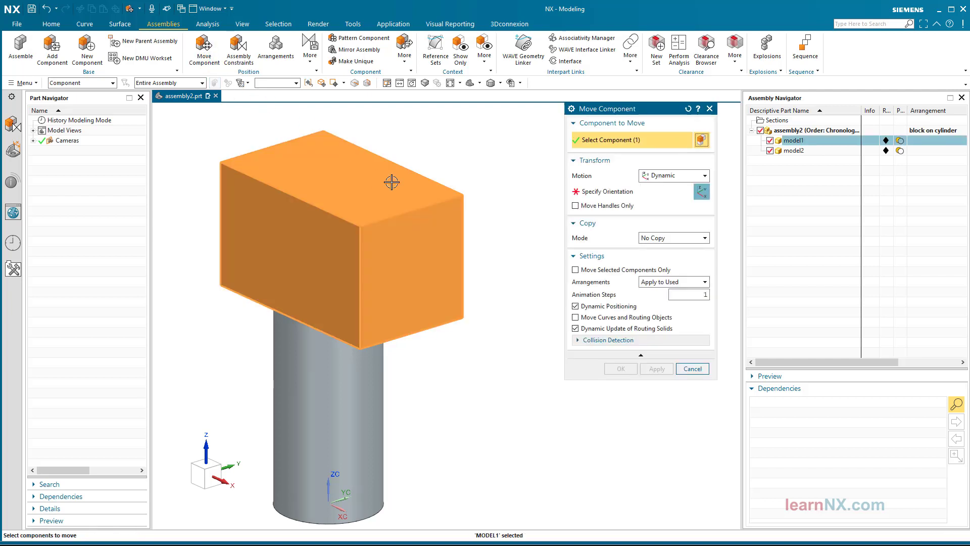
pyautogui.click(590, 193)
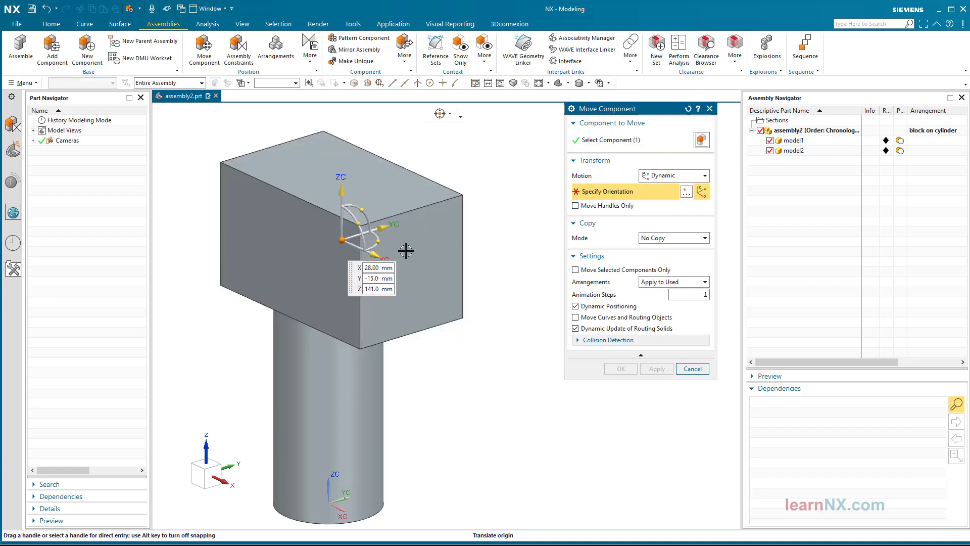
pyautogui.moveTo(380, 242); pyautogui.dragTo(397, 214)
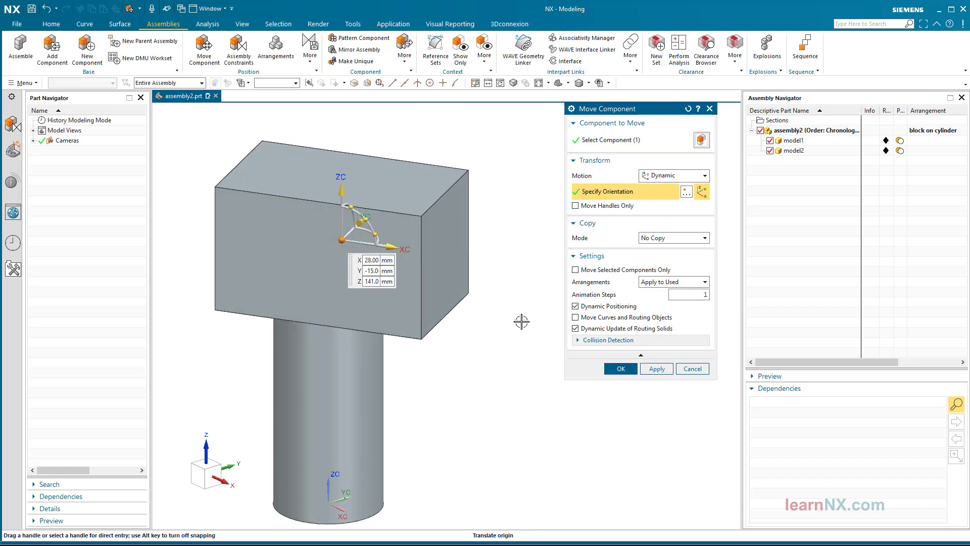
pyautogui.click(622, 369)
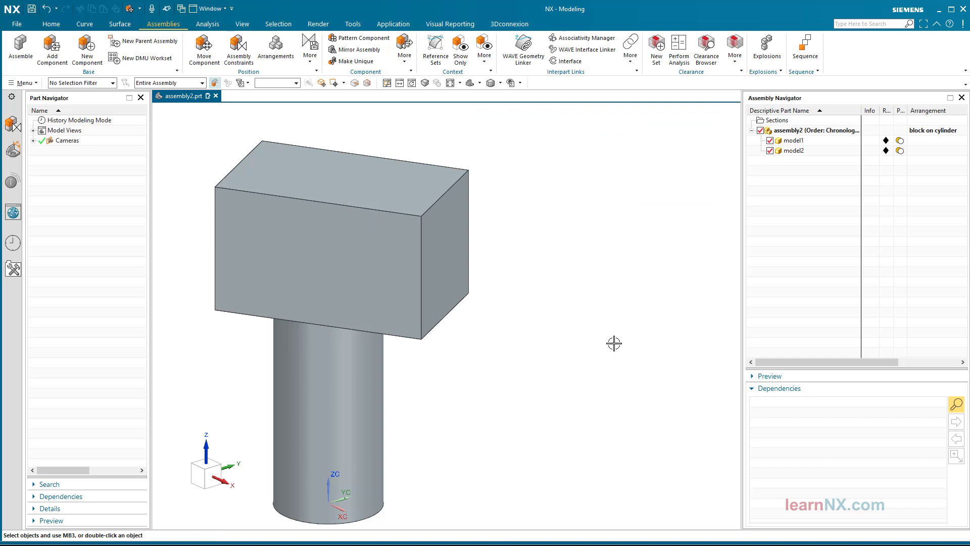
# - Check the block's orientation in "cylinder on block" against "block on cylinder", leaving "block on cylinder" active
pyautogui.click(275, 49)
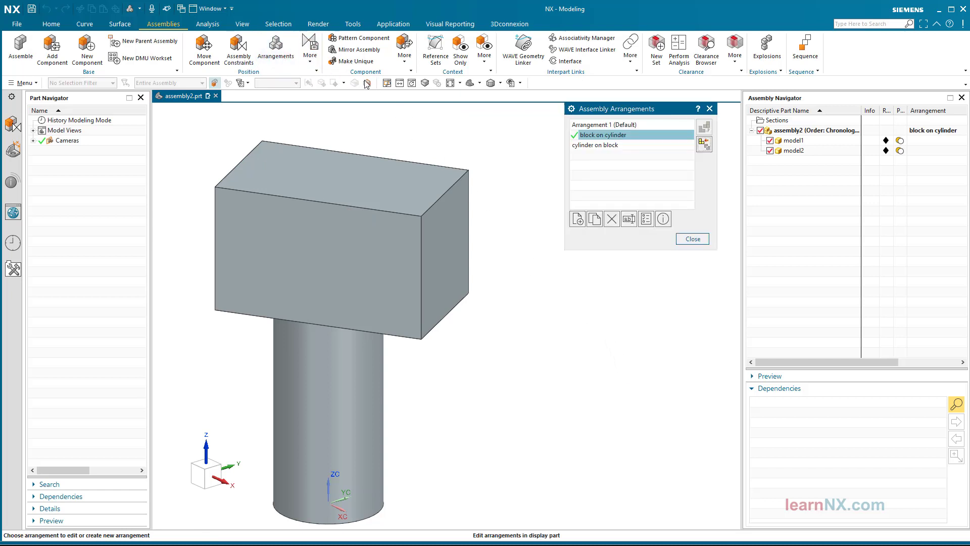
pyautogui.doubleClick(594, 146)
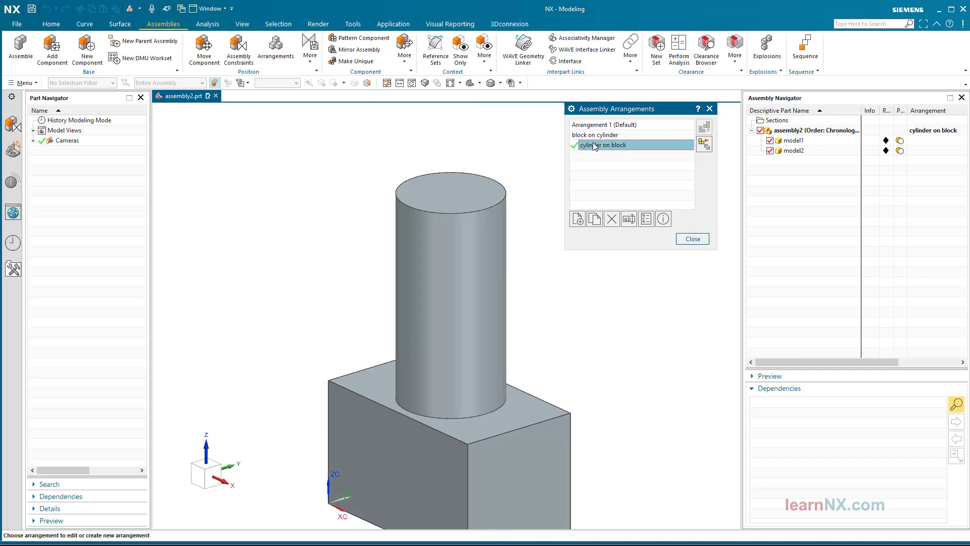
pyautogui.doubleClick(593, 136)
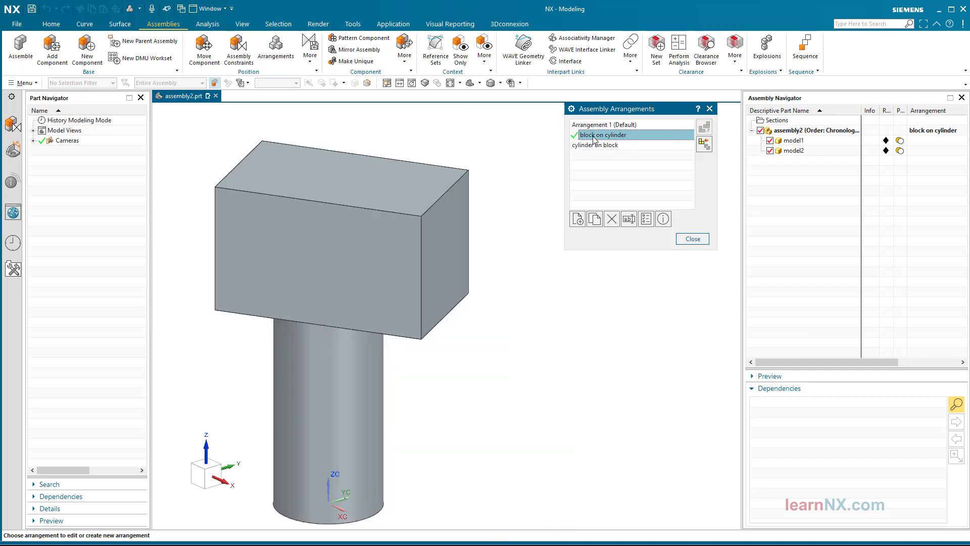
pyautogui.click(692, 240)
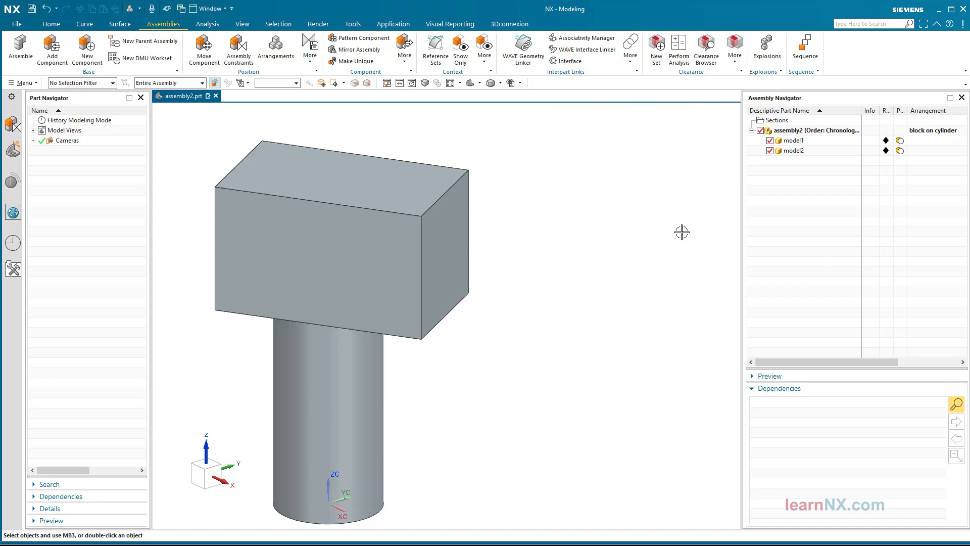
# - Start a By Constraints component move and touch-align the block's bottom face with the cylinder's top face
pyautogui.click(207, 49)
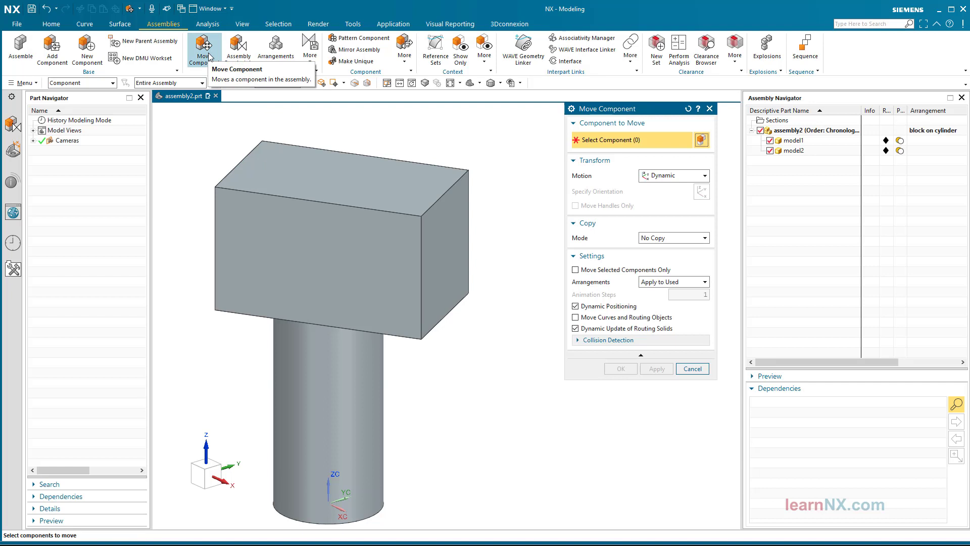
pyautogui.click(673, 176)
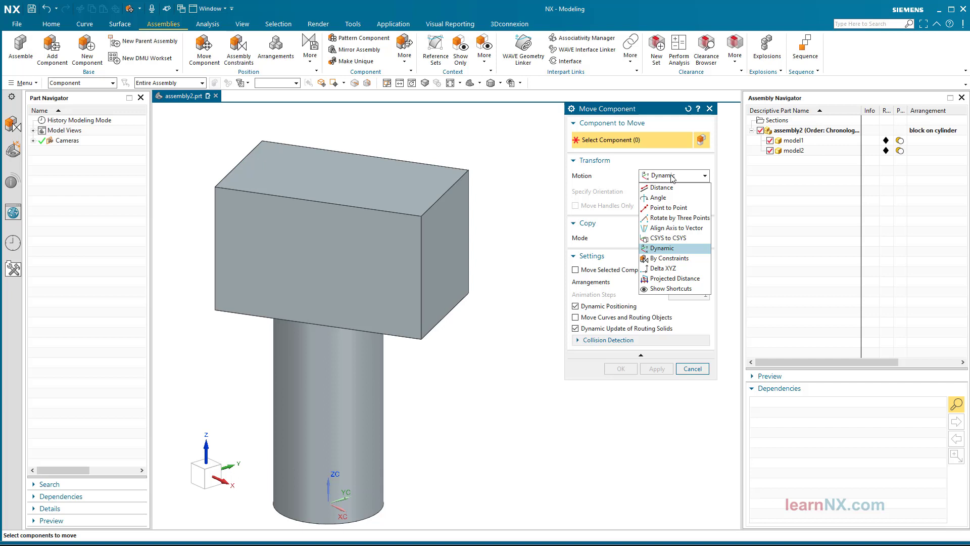
pyautogui.click(666, 259)
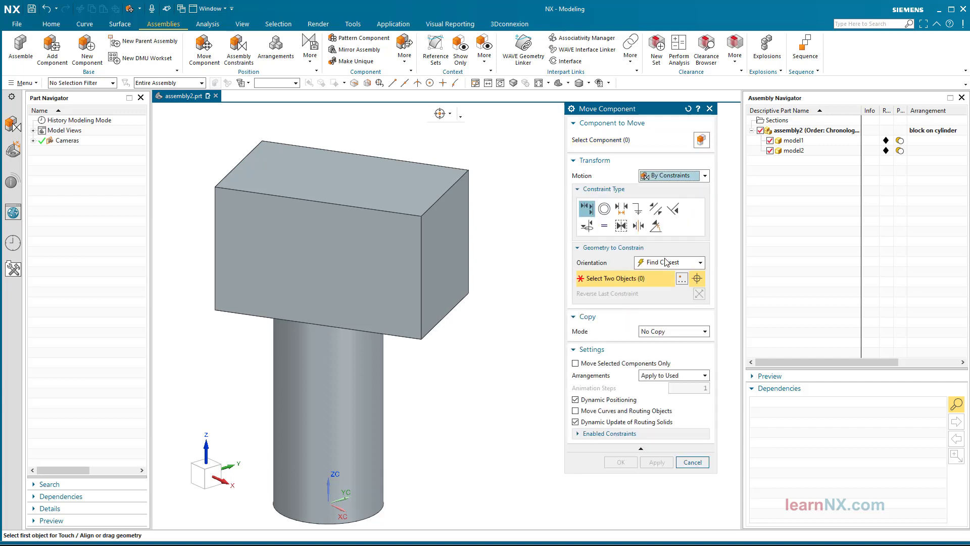
pyautogui.moveTo(509, 294); pyautogui.dragTo(496, 302, button='middle')
pyautogui.click(364, 290)
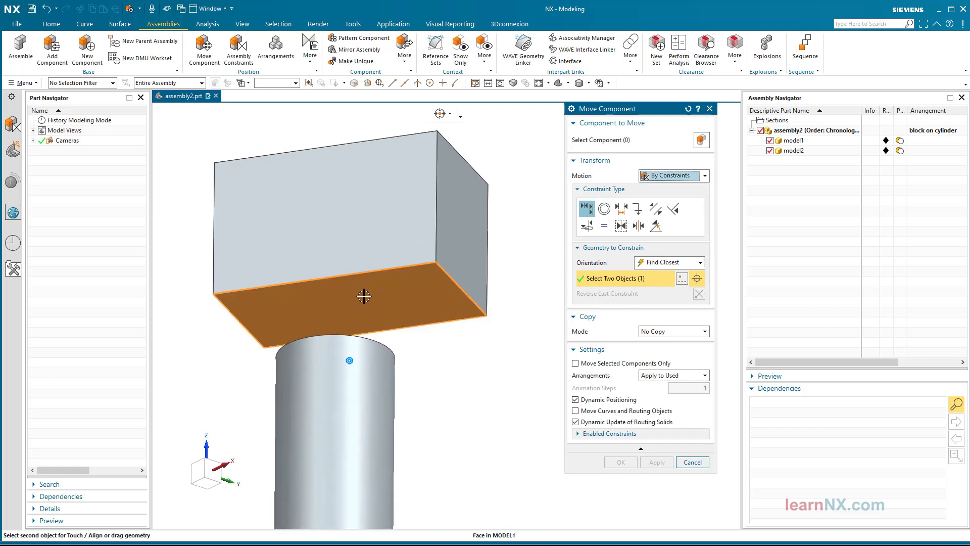
pyautogui.scroll(2, 349, 306)
pyautogui.moveTo(350, 306); pyautogui.dragTo(345, 308, button='middle')
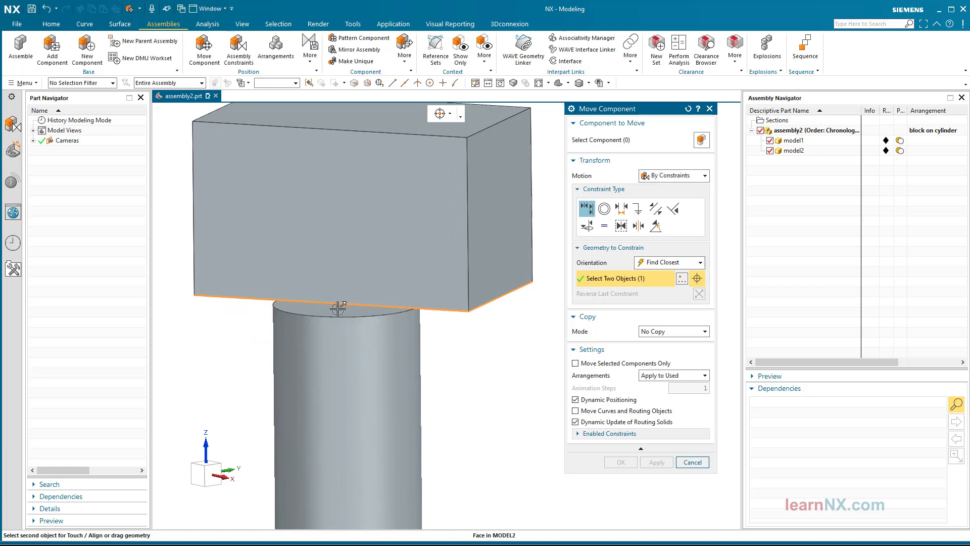
pyautogui.click(345, 309)
pyautogui.scroll(-3, 152, 254)
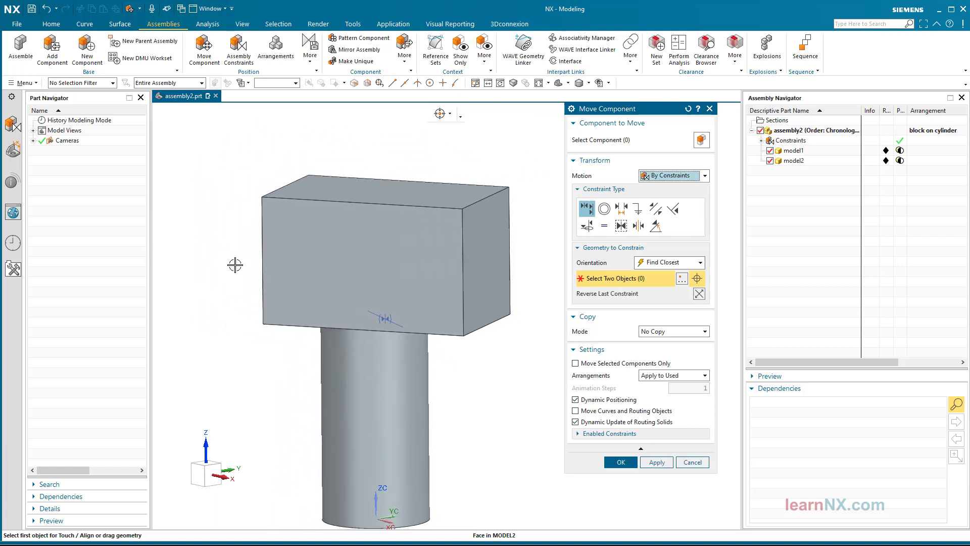
# - Touch-align a long side face and an end face of the block with the cylinder's side and accept the move
pyautogui.click(307, 302)
pyautogui.moveTo(307, 301); pyautogui.dragTo(286, 220, button='middle')
pyautogui.click(347, 365)
pyautogui.click(289, 223)
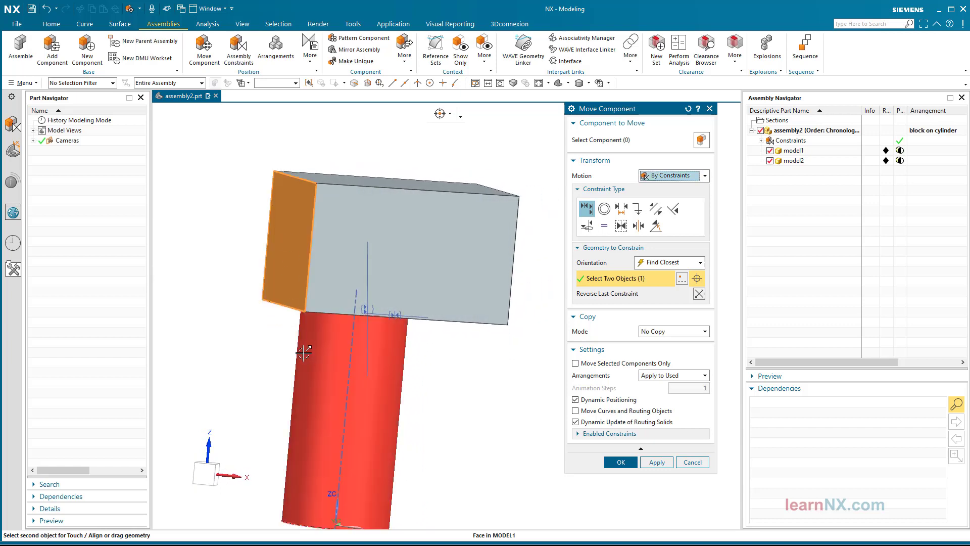
pyautogui.click(306, 354)
pyautogui.moveTo(312, 363)
pyautogui.mouseDown(button='middle')
pyautogui.moveTo(526, 409)
pyautogui.moveTo(563, 444)
pyautogui.moveTo(614, 468)
pyautogui.mouseUp(button='middle')
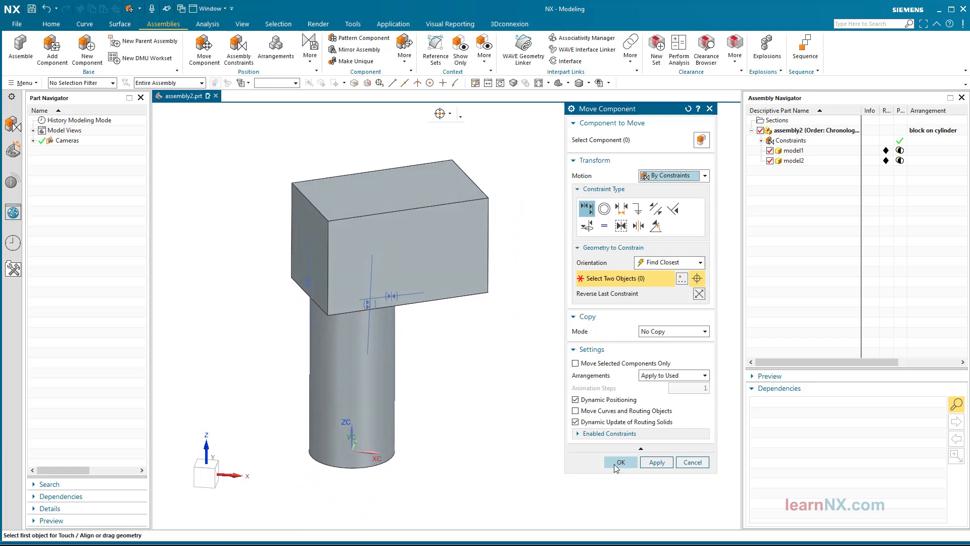
pyautogui.click(620, 462)
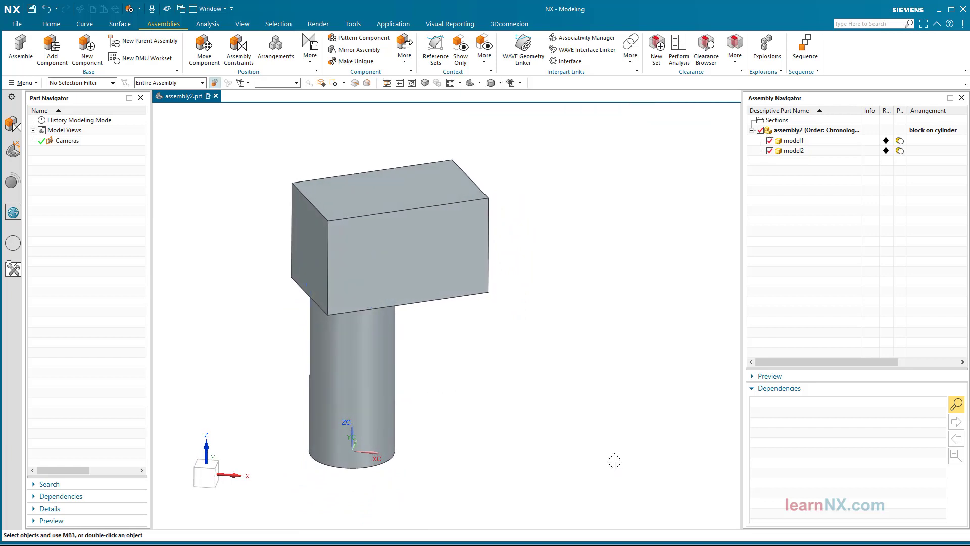